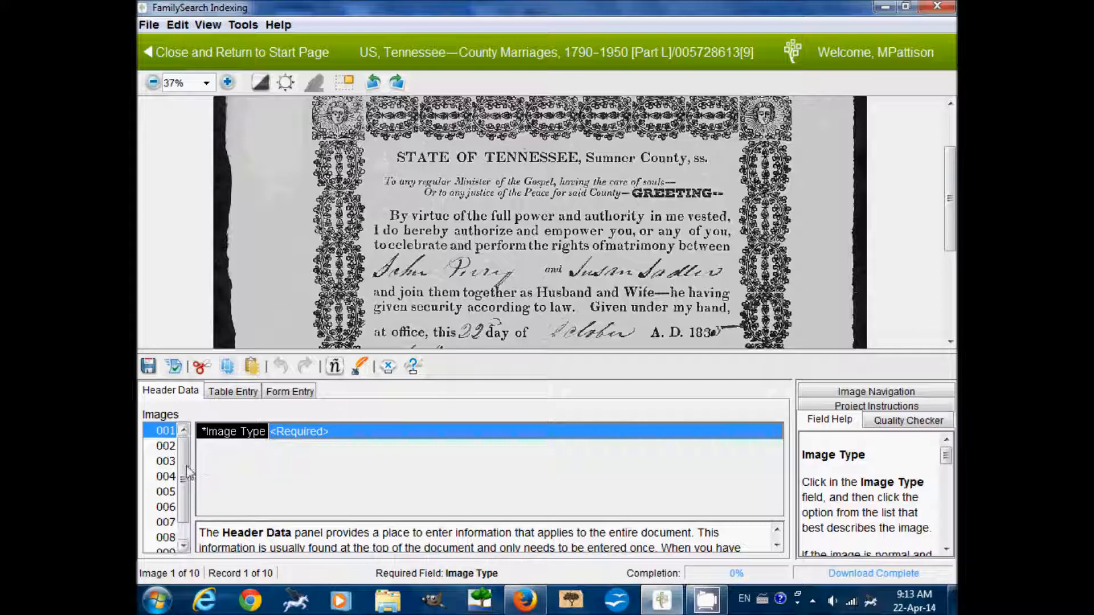
# - Set the image type of image 001 to Normal
pyautogui.scroll(-2, 186, 473)
pyautogui.scroll(2, 186, 473)
pyautogui.click(163, 461)
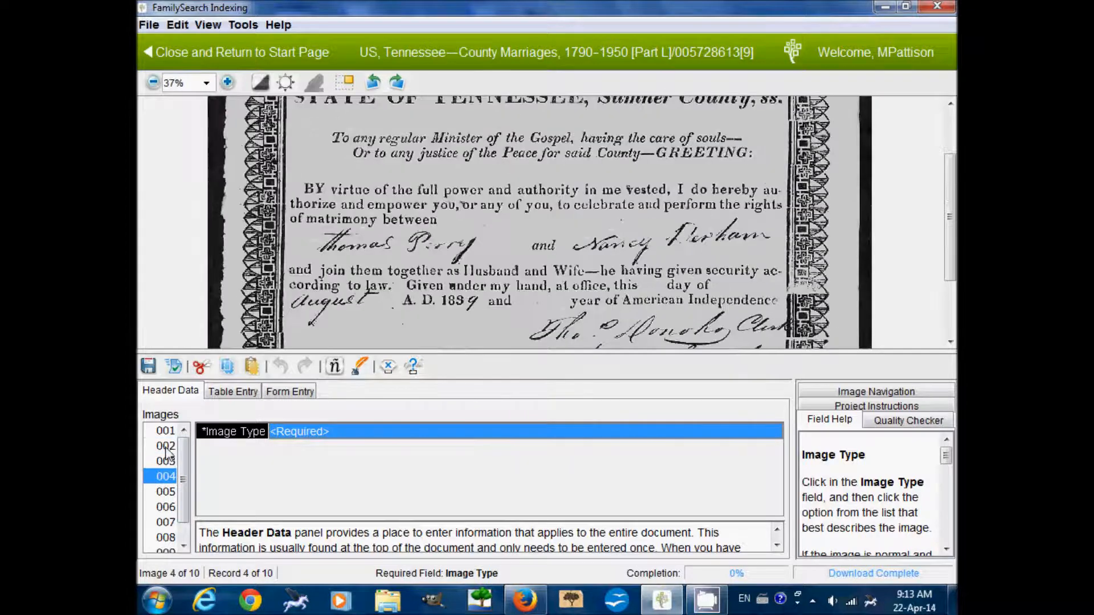
pyautogui.click(165, 431)
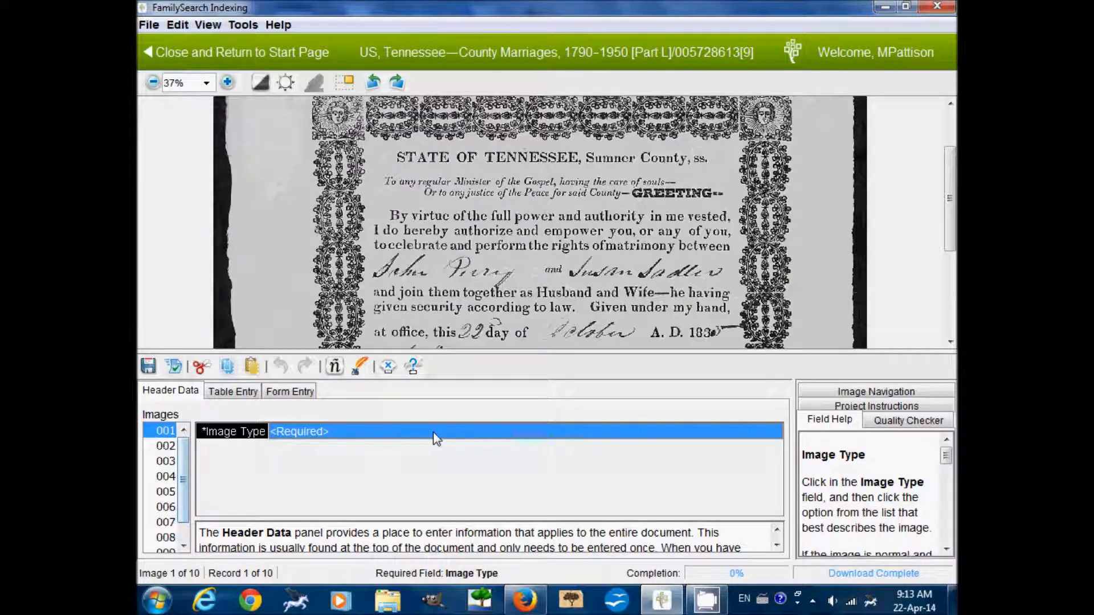
pyautogui.write('Normal')
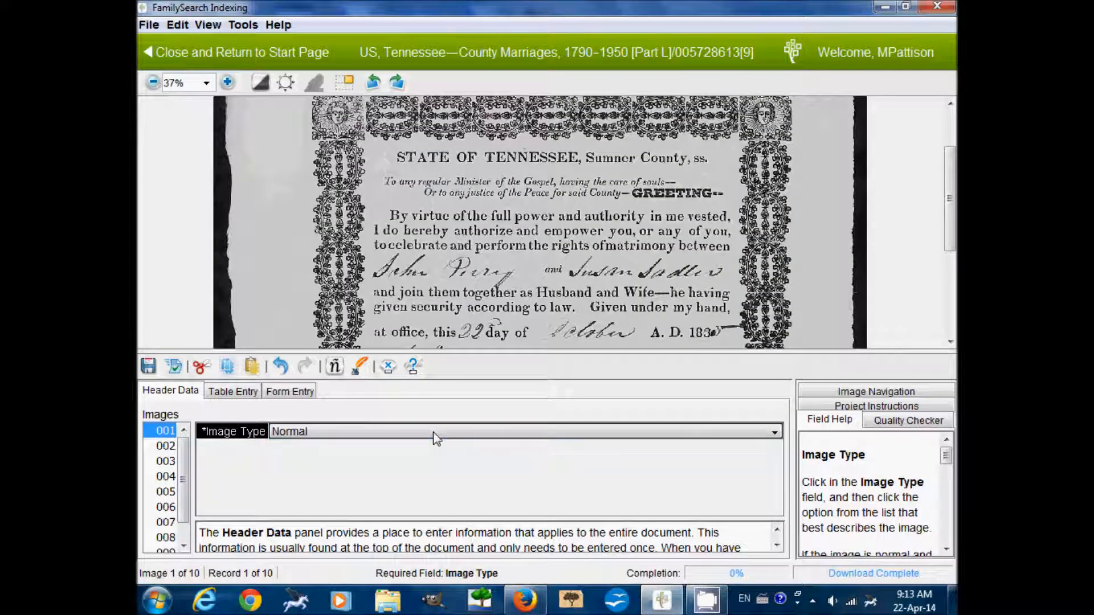
pyautogui.press('Tab')
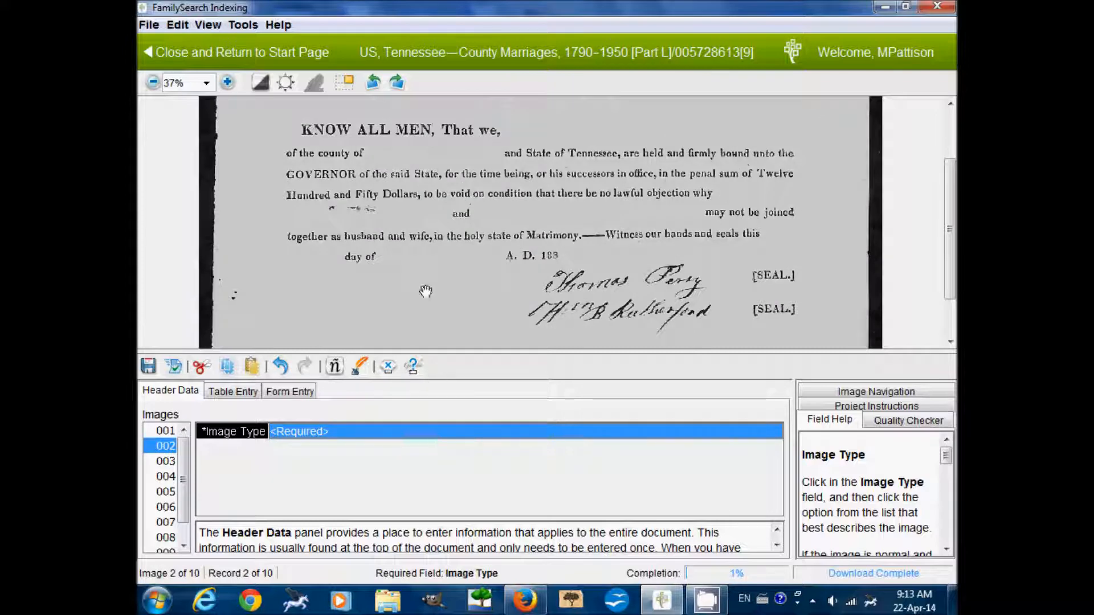
# - Mark image 002 as No Extractable Data Image and accept deleting its records
pyautogui.moveTo(426, 258)
pyautogui.mouseDown()
pyautogui.moveTo(430, 183)
pyautogui.moveTo(430, 310)
pyautogui.moveTo(432, 251)
pyautogui.mouseUp()
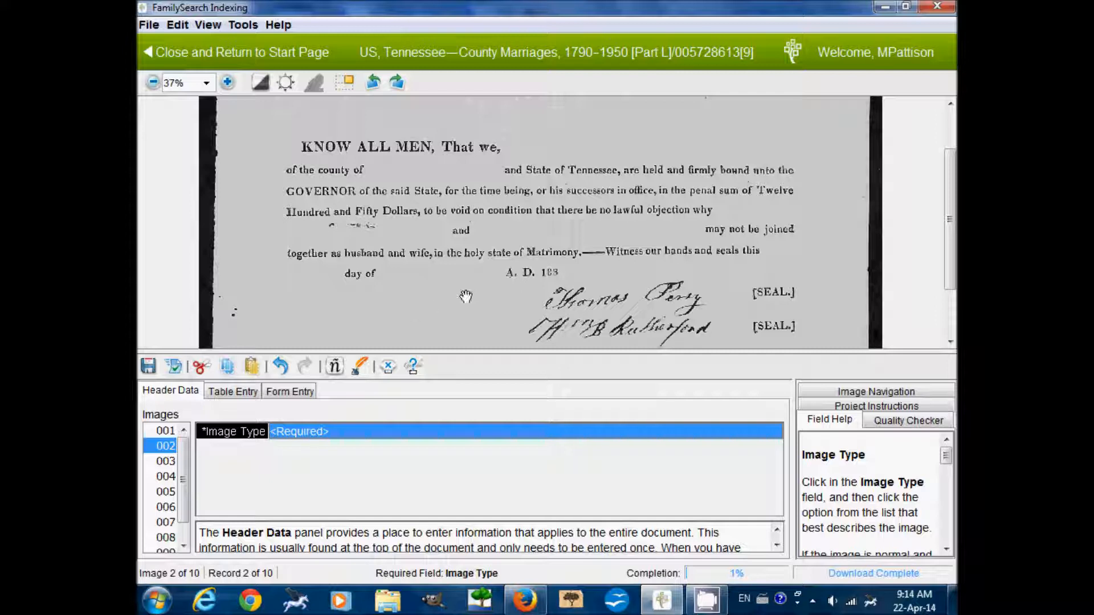
pyautogui.click(471, 433)
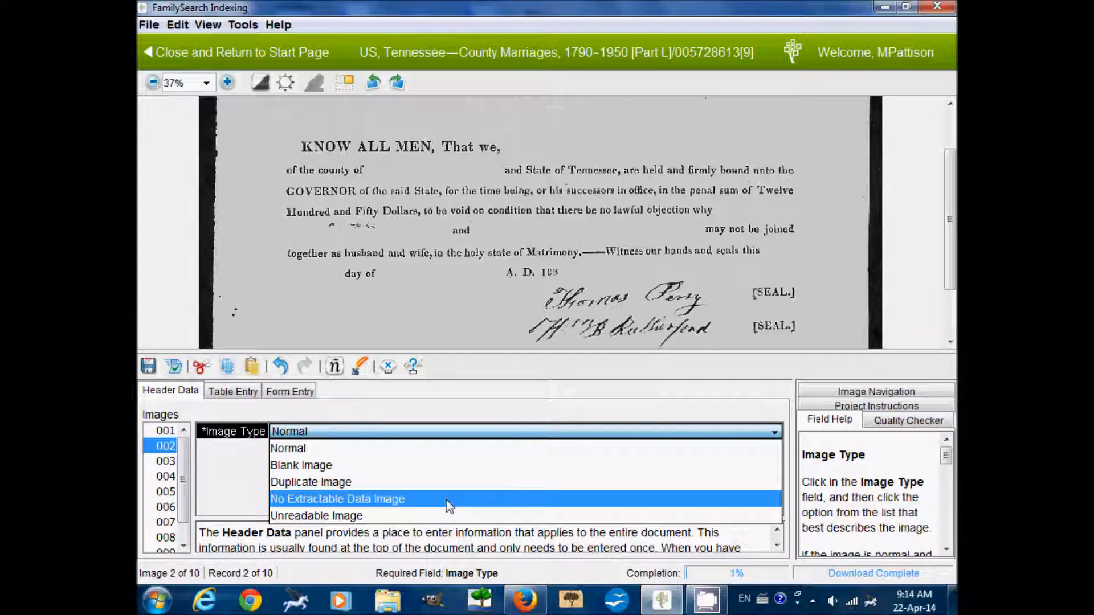
pyautogui.click(449, 505)
pyautogui.click(164, 462)
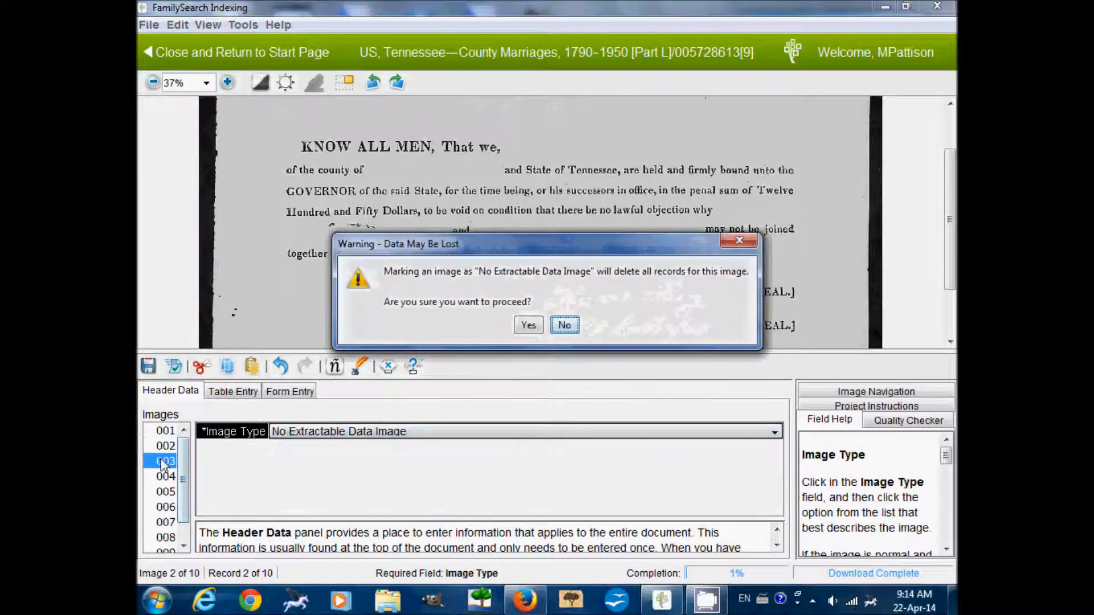
pyautogui.click(530, 325)
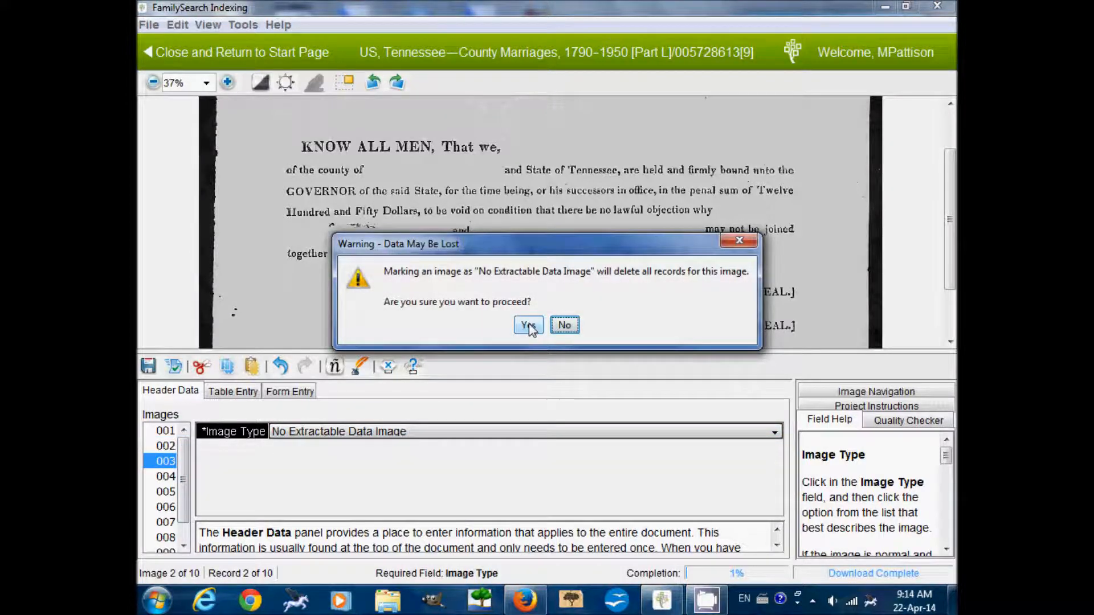
# - Check the marriage bond on image 003 and set its image type to Normal
pyautogui.scroll(3, 593, 228)
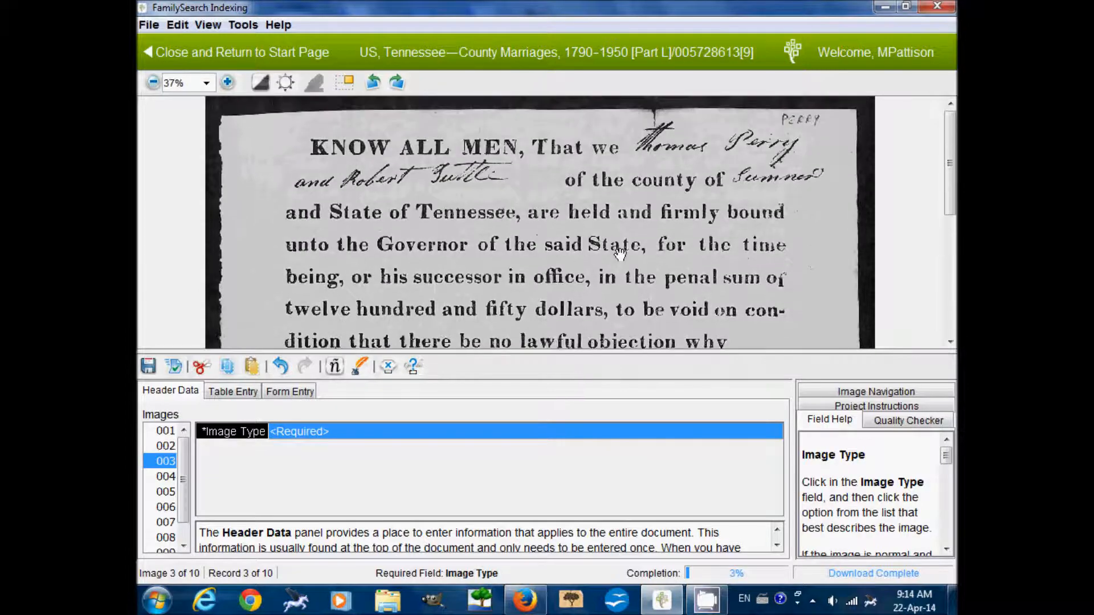
pyautogui.moveTo(623, 239); pyautogui.dragTo(631, 126)
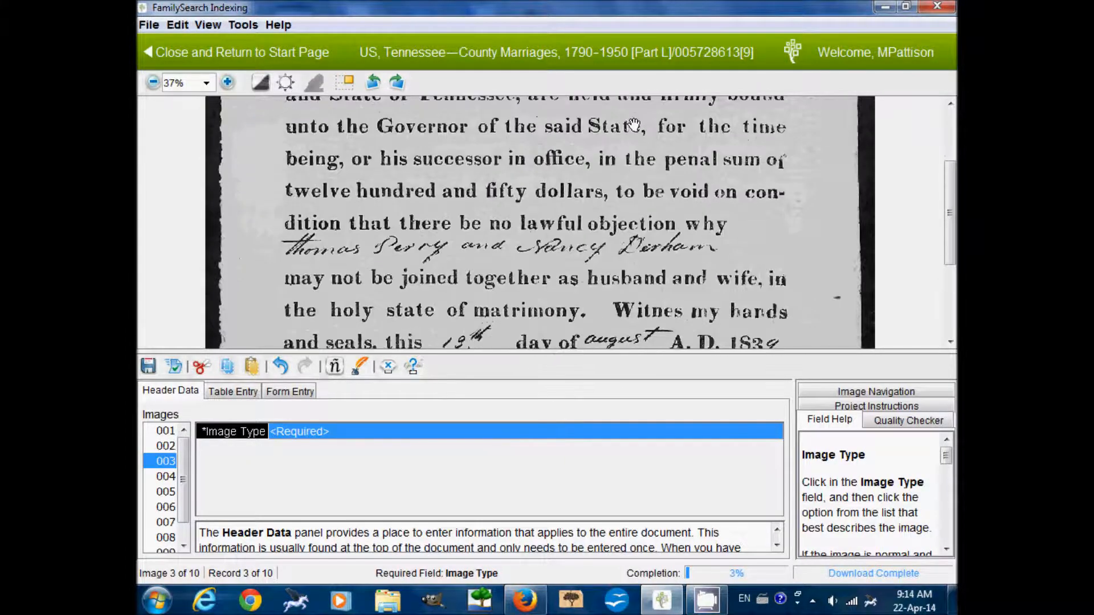
pyautogui.click(285, 434)
pyautogui.click(302, 445)
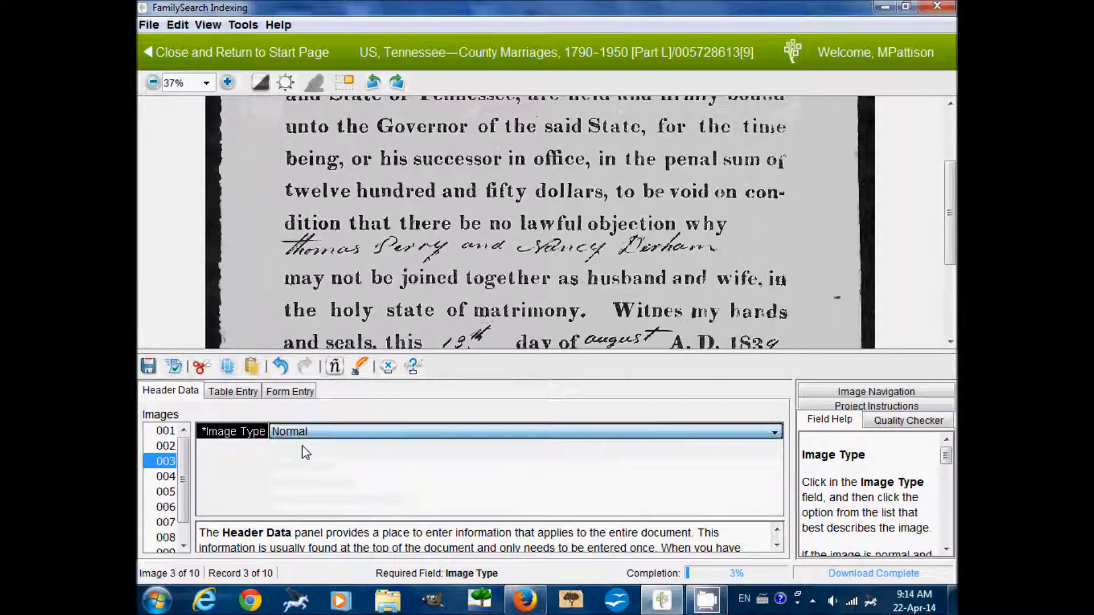
pyautogui.press('Tab')
# - Set the image type of each remaining image, 004 through 010, to Normal
pyautogui.press('n')
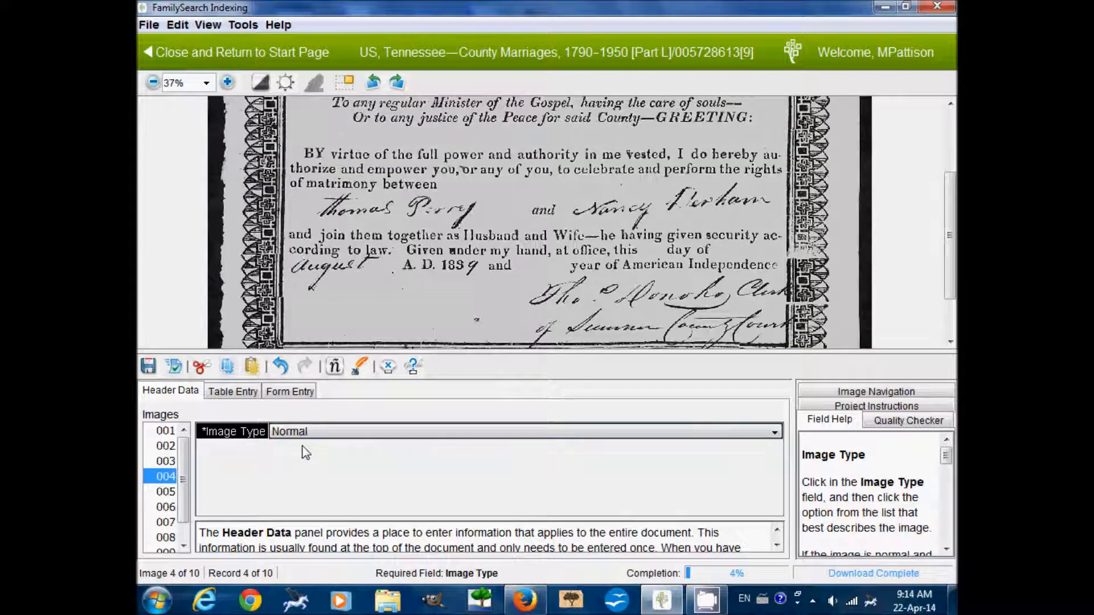
pyautogui.press('Tab')
pyautogui.press('n')
pyautogui.press('Tab')
pyautogui.press('n')
pyautogui.press('Tab')
pyautogui.press('n')
pyautogui.press('Tab')
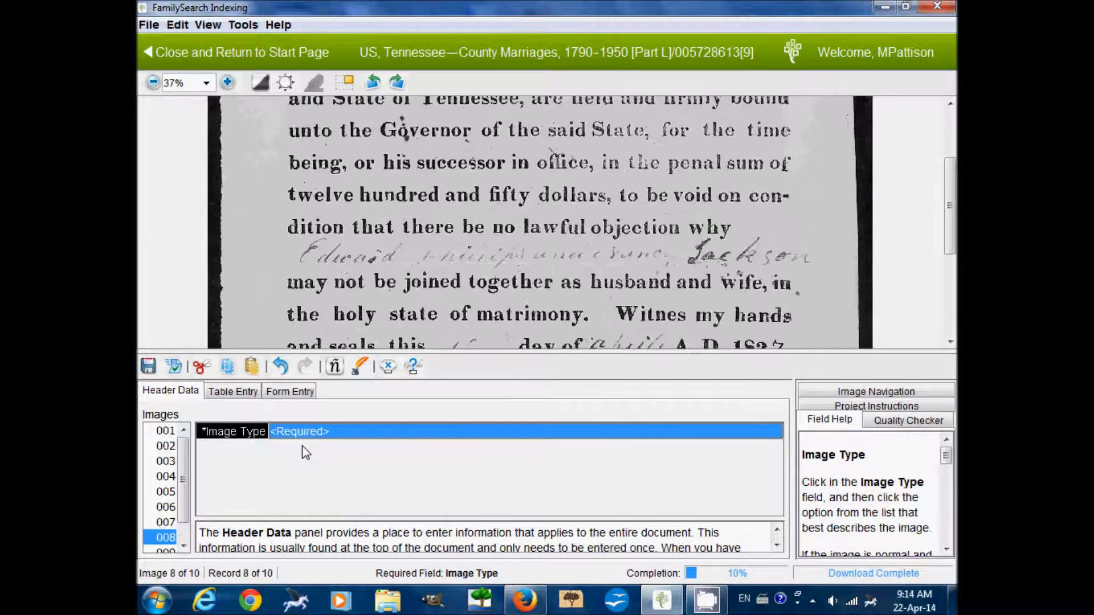
pyautogui.press('n')
pyautogui.press('Tab')
pyautogui.press('n')
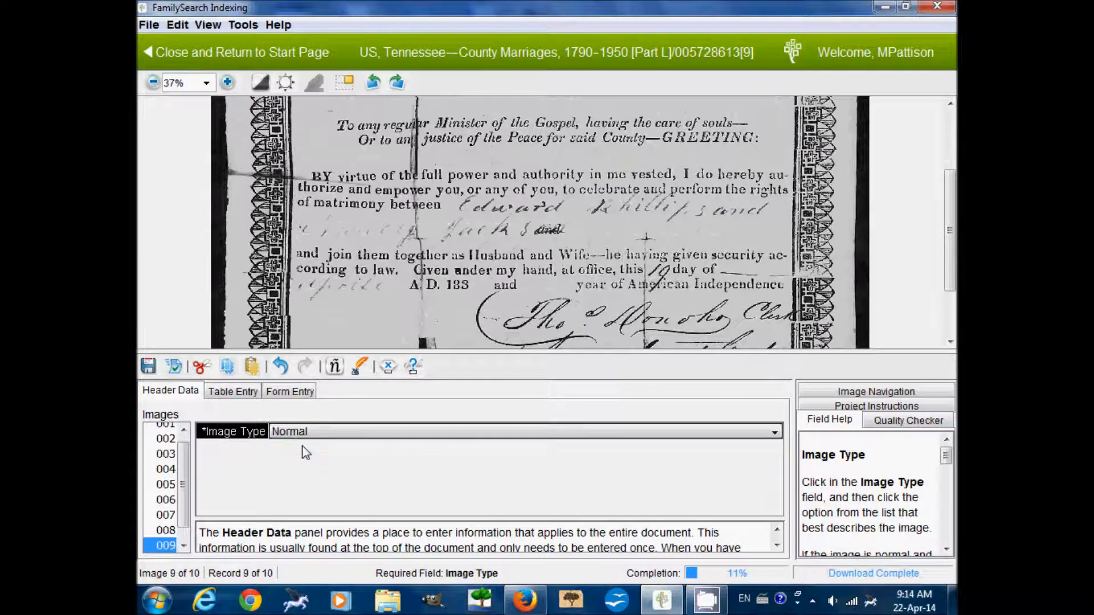
pyautogui.press('Tab')
pyautogui.press('n')
pyautogui.press('Tab')
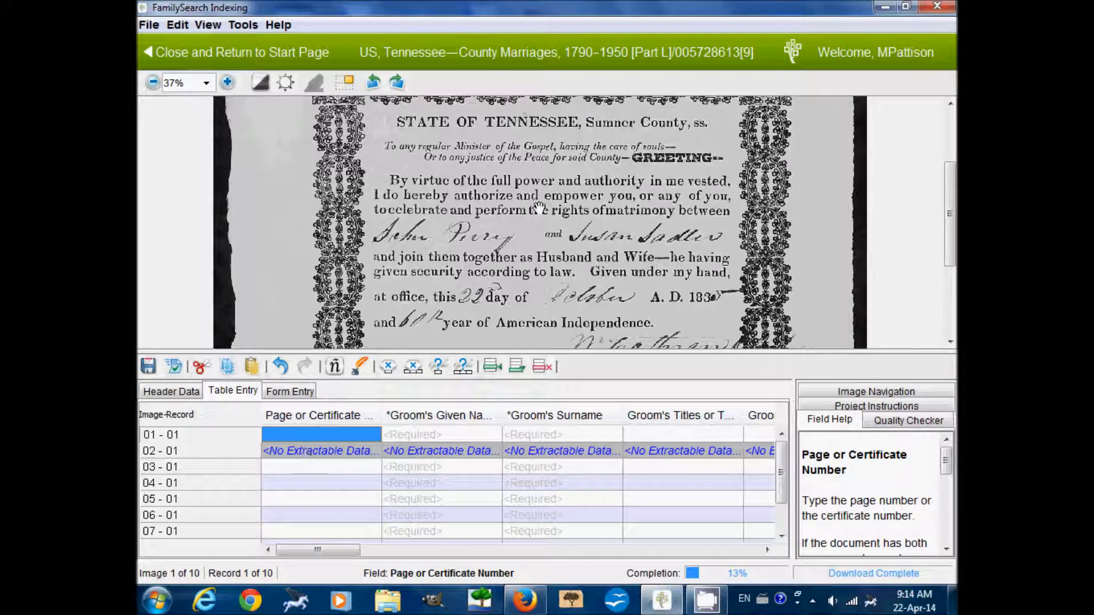
# - Check the whole first certificate for a page or certificate number and leave that field blank in record 01
pyautogui.moveTo(544, 178); pyautogui.dragTo(571, 318)
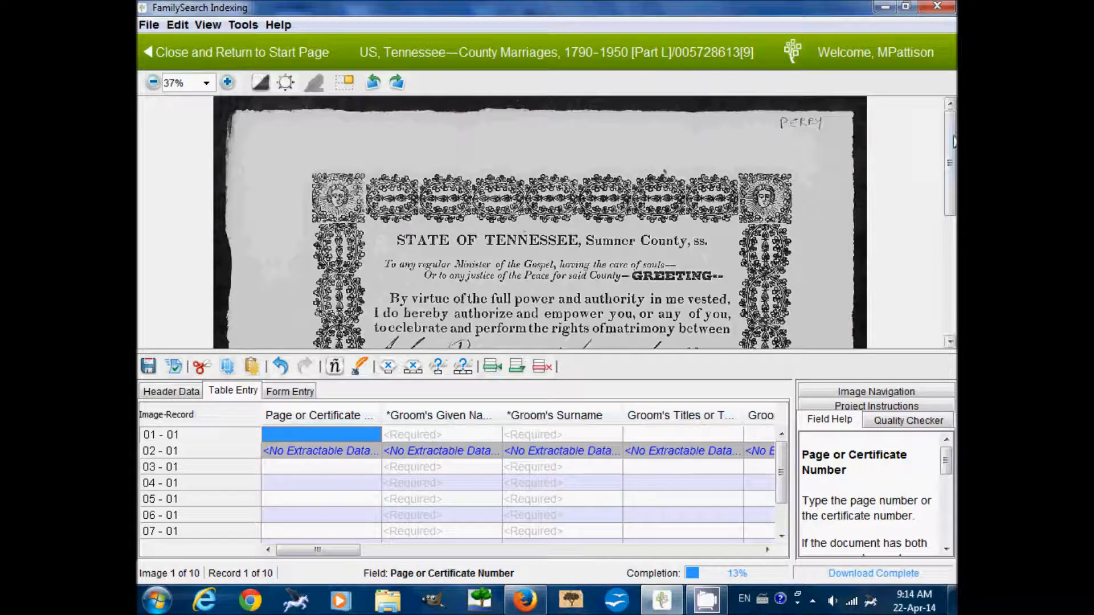
pyautogui.scroll(-3, 949, 194)
pyautogui.scroll(-4, 949, 214)
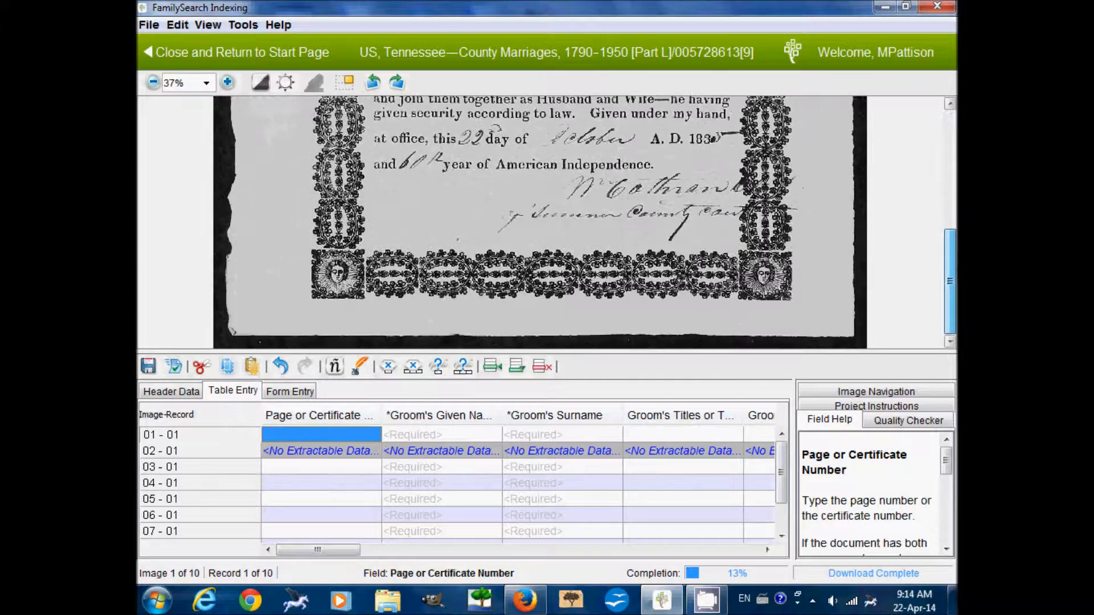
pyautogui.scroll(6, 949, 279)
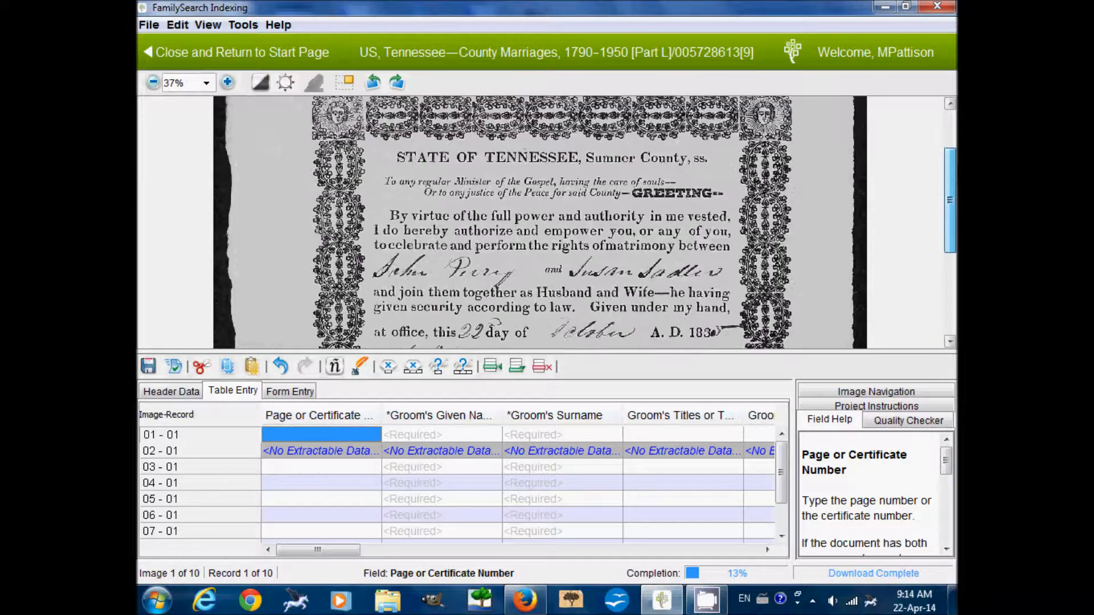
pyautogui.scroll(-2, 949, 177)
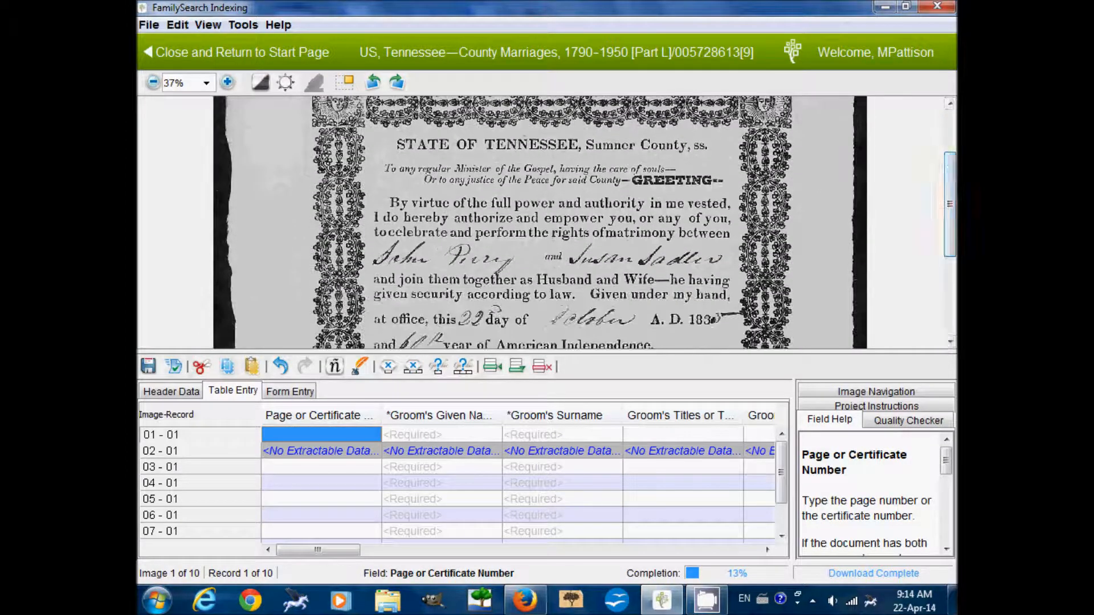
pyautogui.press('Tab')
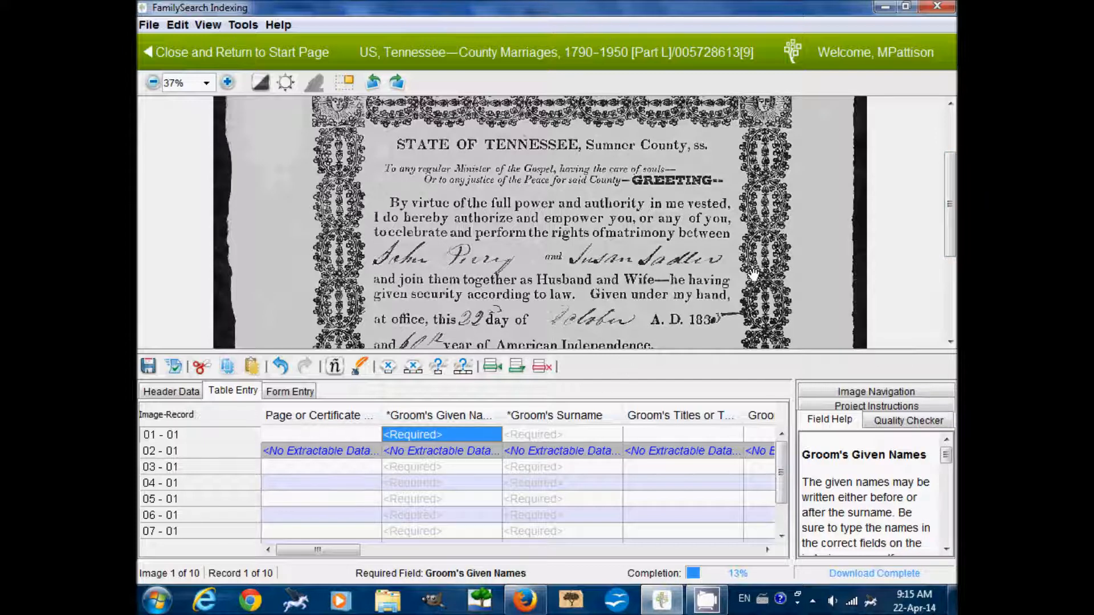
# - Enter the groom's given name and surname from the certificate in record 01, leaving his titles or terms blank
pyautogui.scroll(-1, 754, 275)
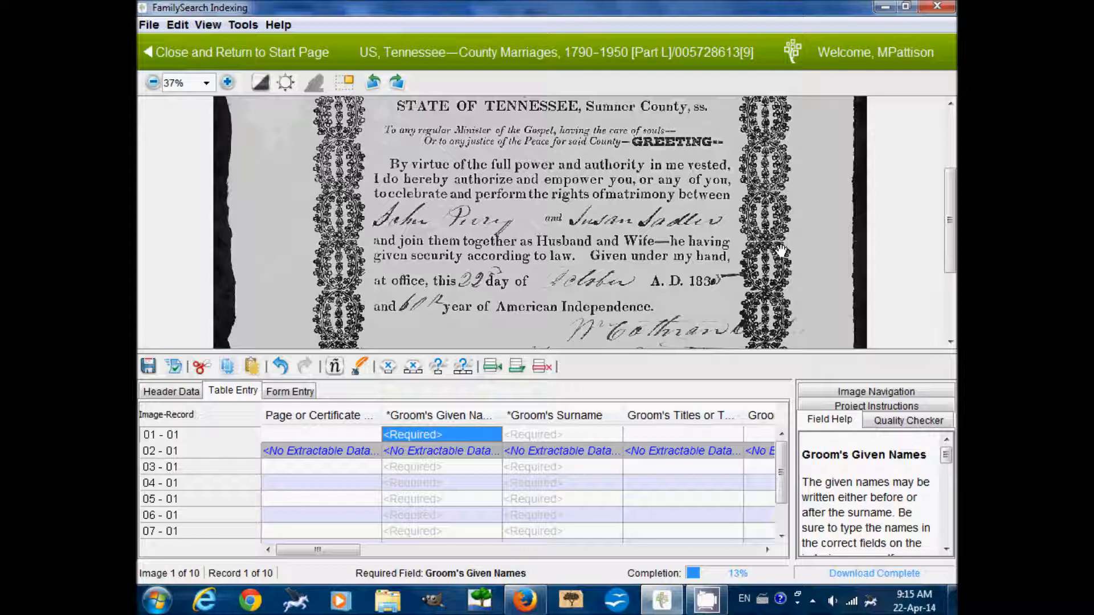
pyautogui.write('John')
pyautogui.press('Tab')
pyautogui.write('Peer')
pyautogui.press('BackSpace')
pyautogui.press('BackSpace')
pyautogui.write('rry')
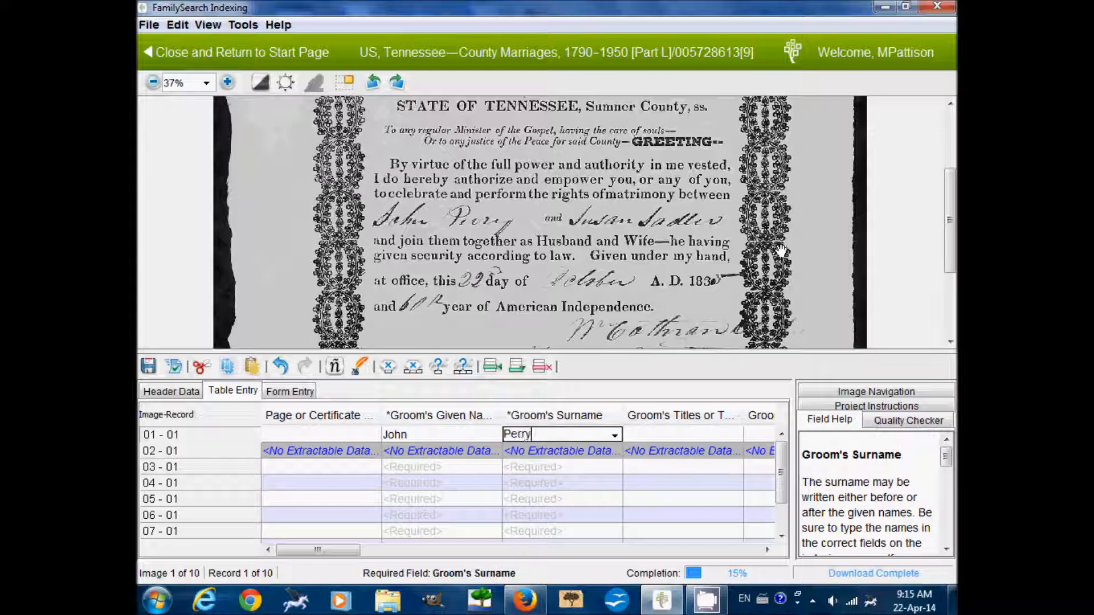
pyautogui.press('Tab')
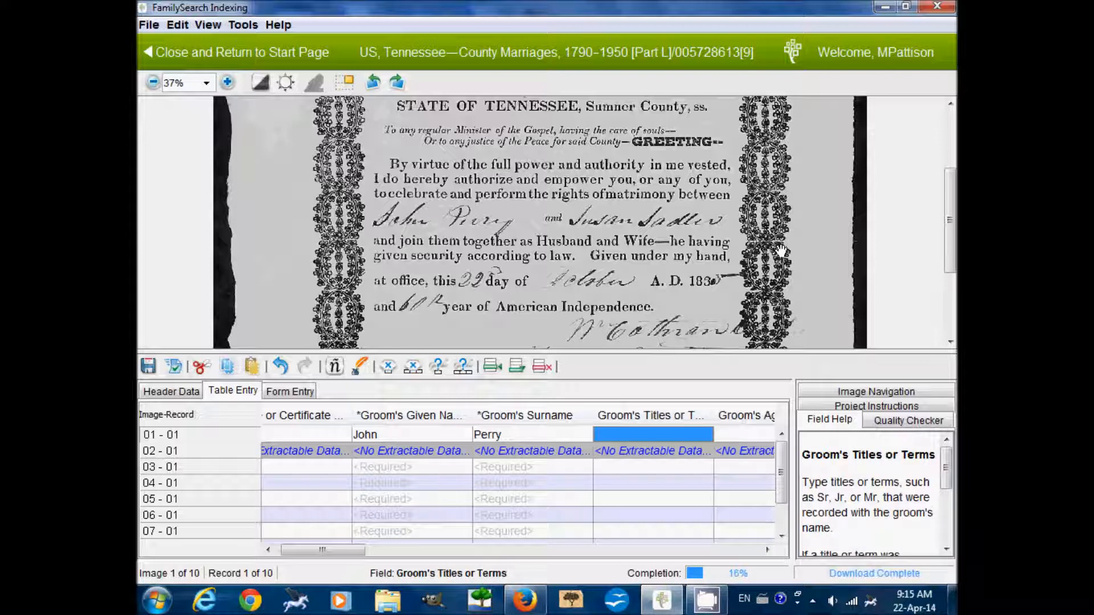
pyautogui.press('Tab')
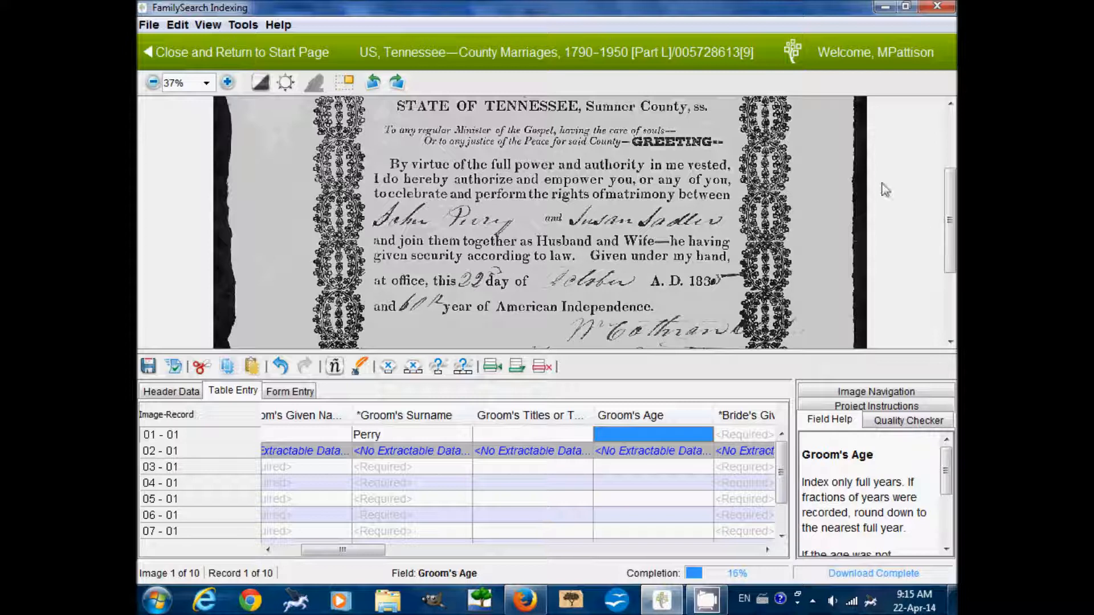
# - Enter the bride's given name and maiden name in record 01, leaving the groom's age and the bride's titles and age blank
pyautogui.moveTo(954, 234)
pyautogui.mouseDown()
pyautogui.moveTo(954, 277)
pyautogui.moveTo(954, 253)
pyautogui.mouseUp()
pyautogui.scroll(-1, 953, 239)
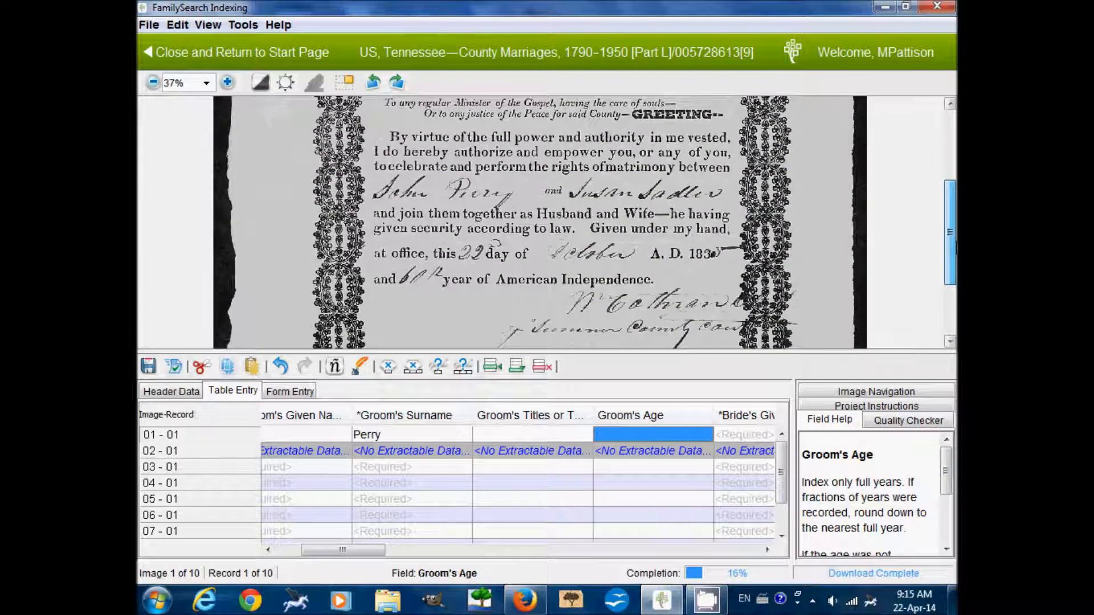
pyautogui.press('Tab')
pyautogui.write('Susan')
pyautogui.press('Tab')
pyautogui.write('Sad')
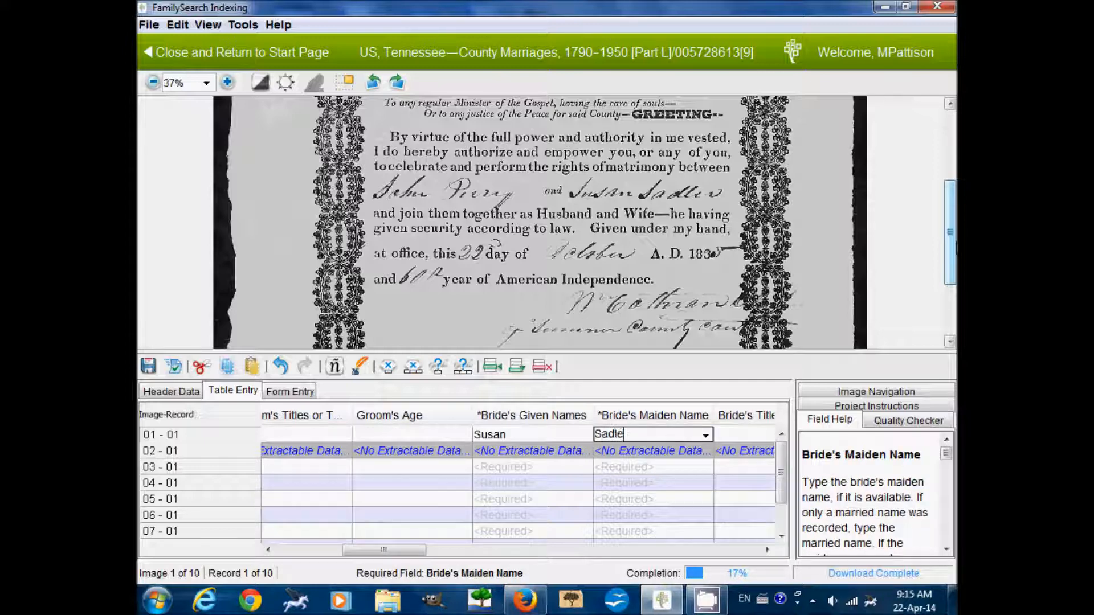
pyautogui.press('Tab')
pyautogui.press('Tab')
pyautogui.press('Tab')
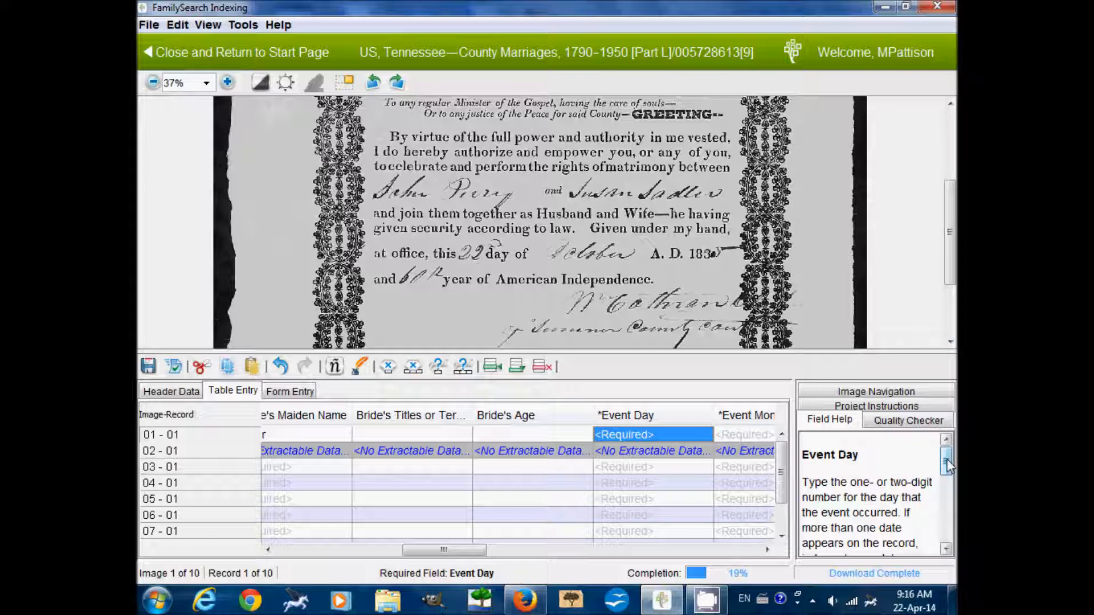
# - Enter the event date of record 01 as day 22, month Oct and year 1835, checking the handwritten year up close
pyautogui.write('22')
pyautogui.press('Tab')
pyautogui.write('Oct')
pyautogui.press('Tab')
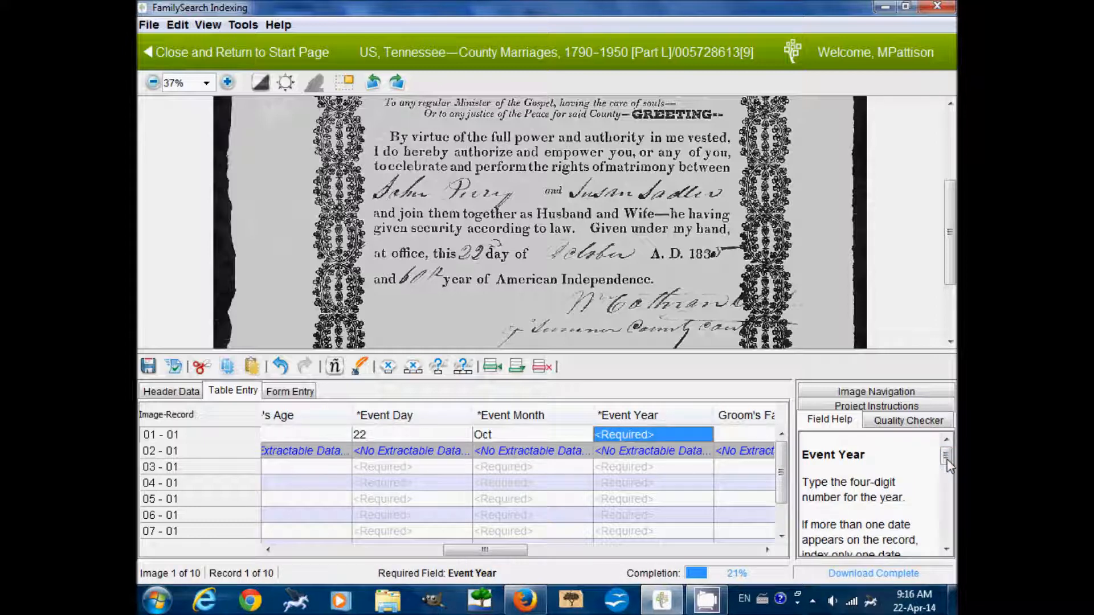
pyautogui.write('183')
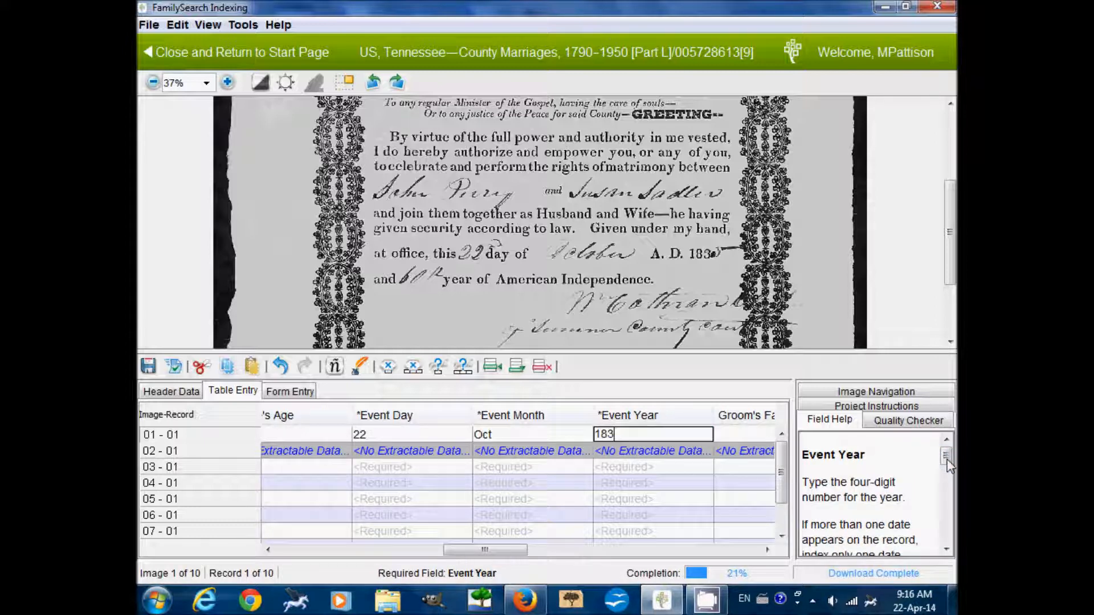
pyautogui.click(228, 83)
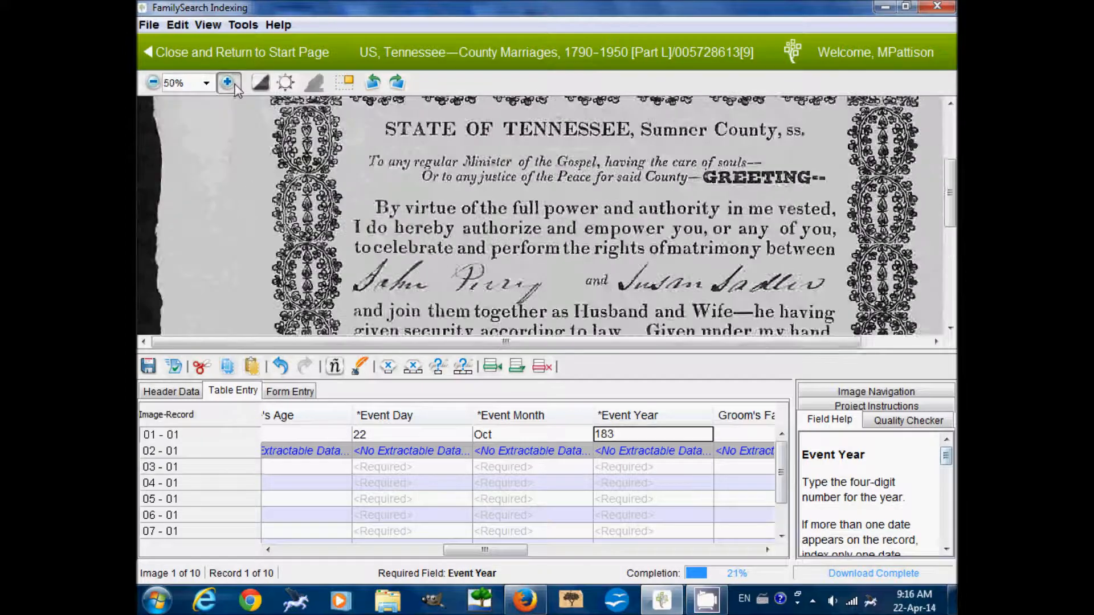
pyautogui.moveTo(633, 283); pyautogui.dragTo(416, 87)
pyautogui.moveTo(536, 212); pyautogui.dragTo(547, 185)
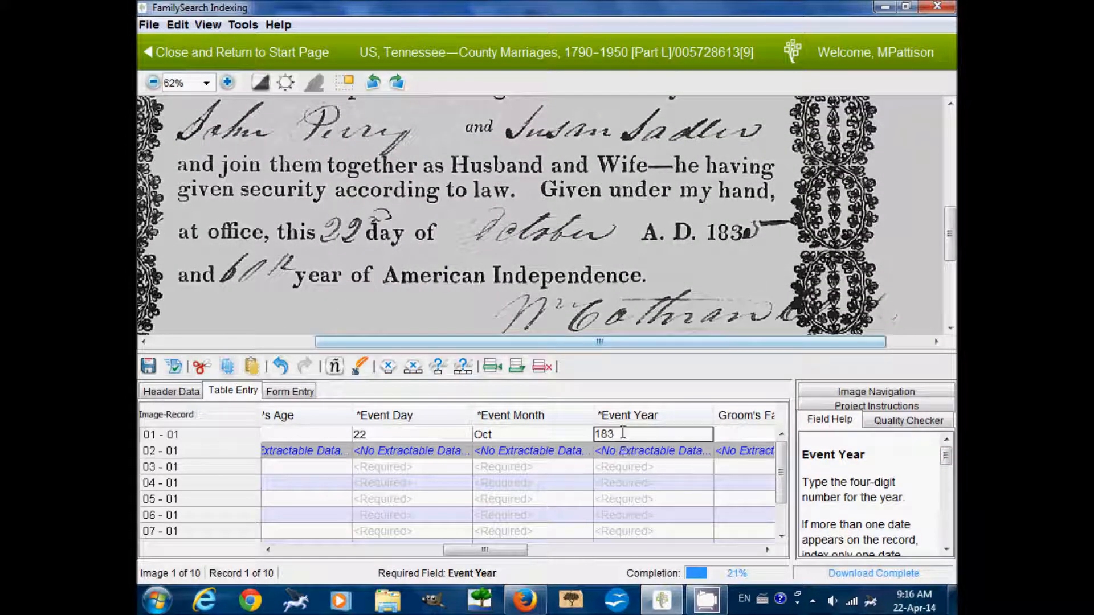
pyautogui.write('5')
pyautogui.press('Tab')
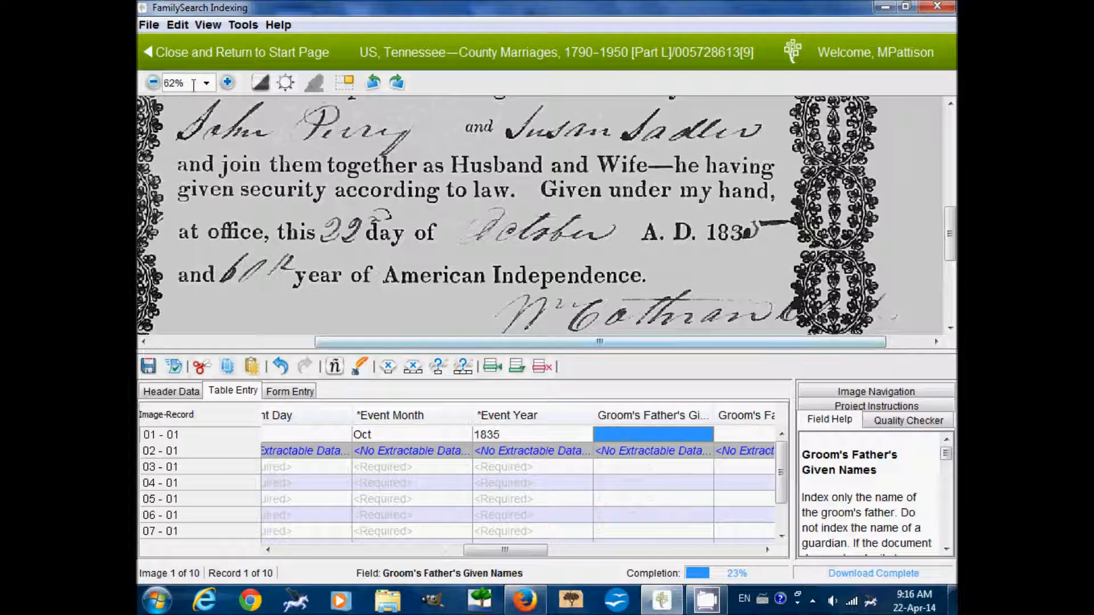
# - Review the Event Day field help for the priority order of dates to index
pyautogui.click(152, 83)
pyautogui.click(153, 83)
pyautogui.moveTo(483, 194); pyautogui.dragTo(483, 265)
pyautogui.click(501, 439)
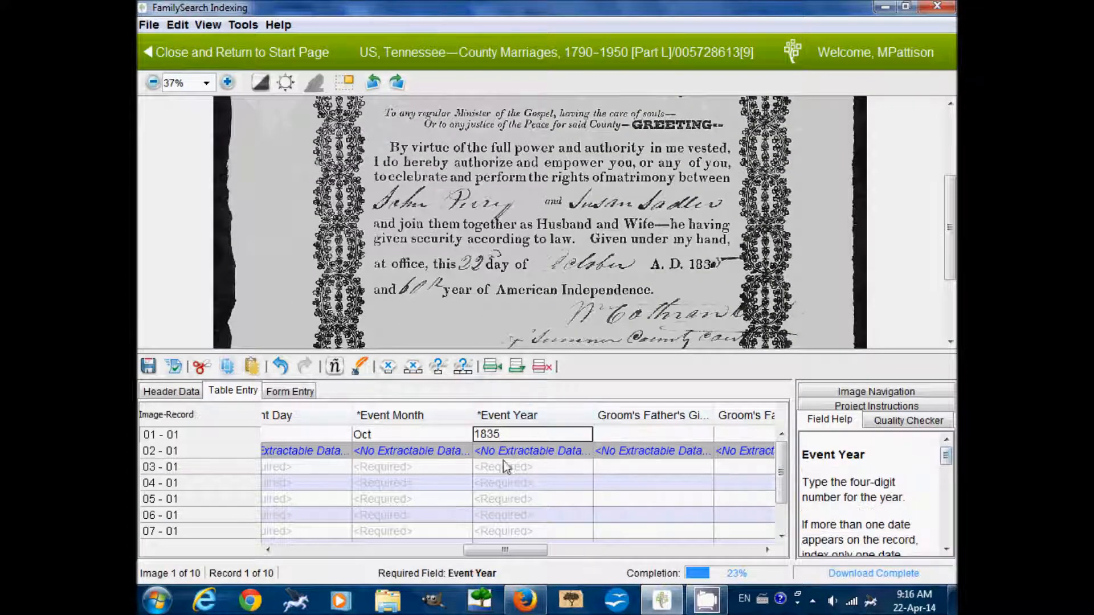
pyautogui.click(322, 432)
pyautogui.scroll(-3, 947, 492)
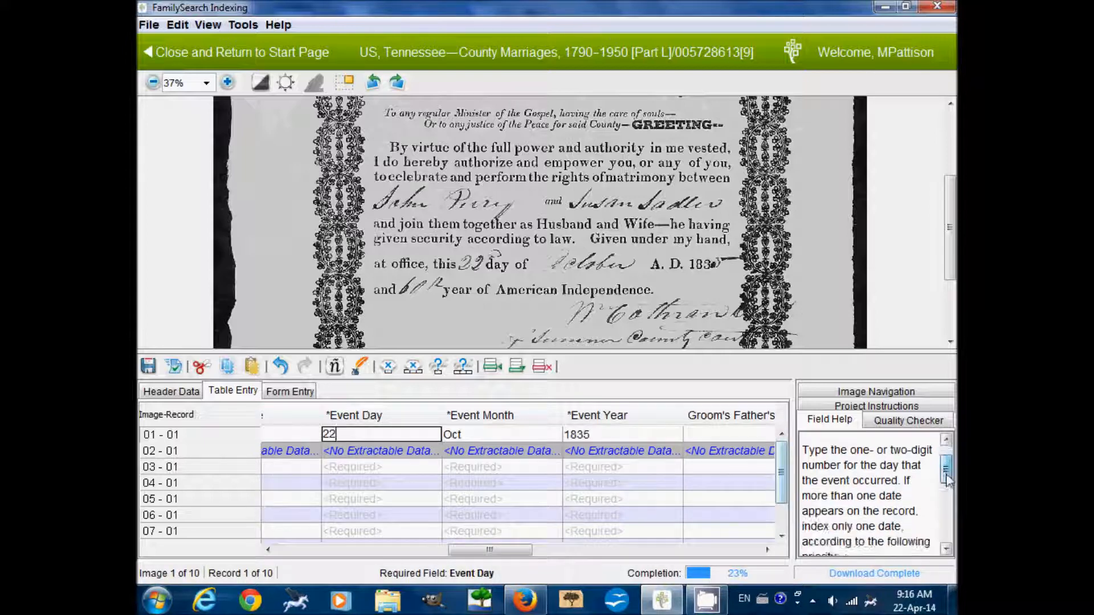
pyautogui.moveTo(947, 493); pyautogui.dragTo(950, 506)
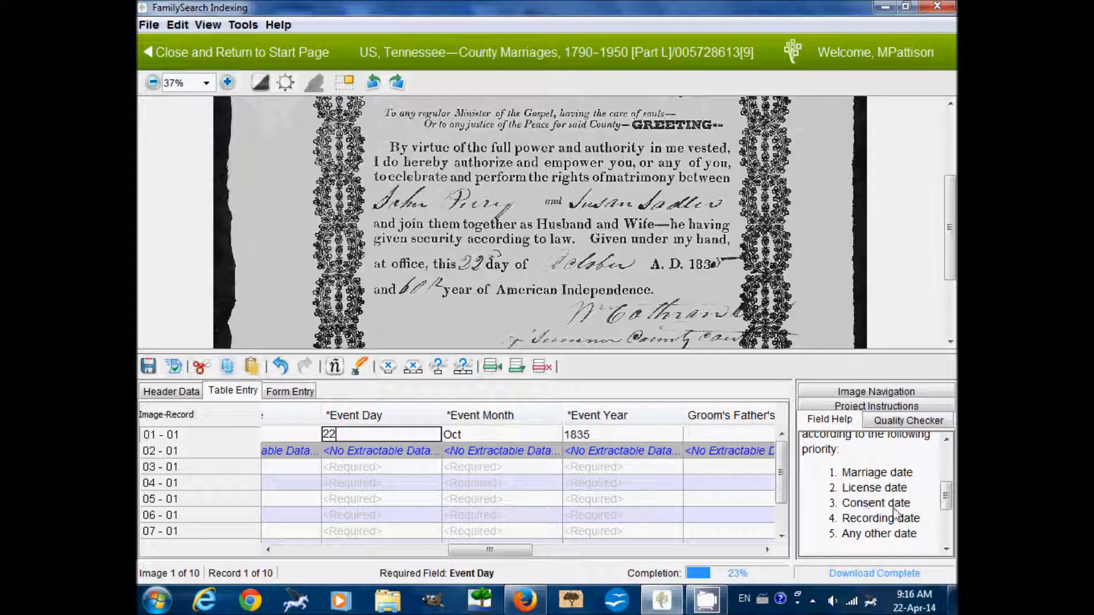
# - Leave all the parents' fields of record 01 blank and finish the image with 0 additional records
pyautogui.moveTo(945, 497)
pyautogui.mouseDown()
pyautogui.moveTo(948, 522)
pyautogui.moveTo(949, 485)
pyautogui.mouseUp()
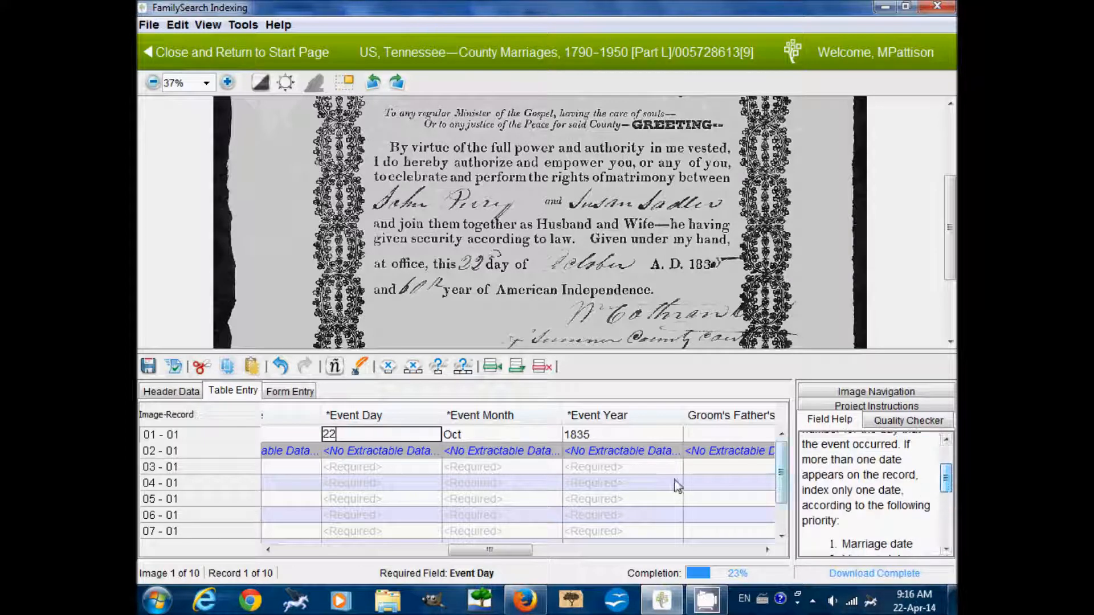
pyautogui.press('Tab')
pyautogui.press('Tab')
pyautogui.press('Tab')
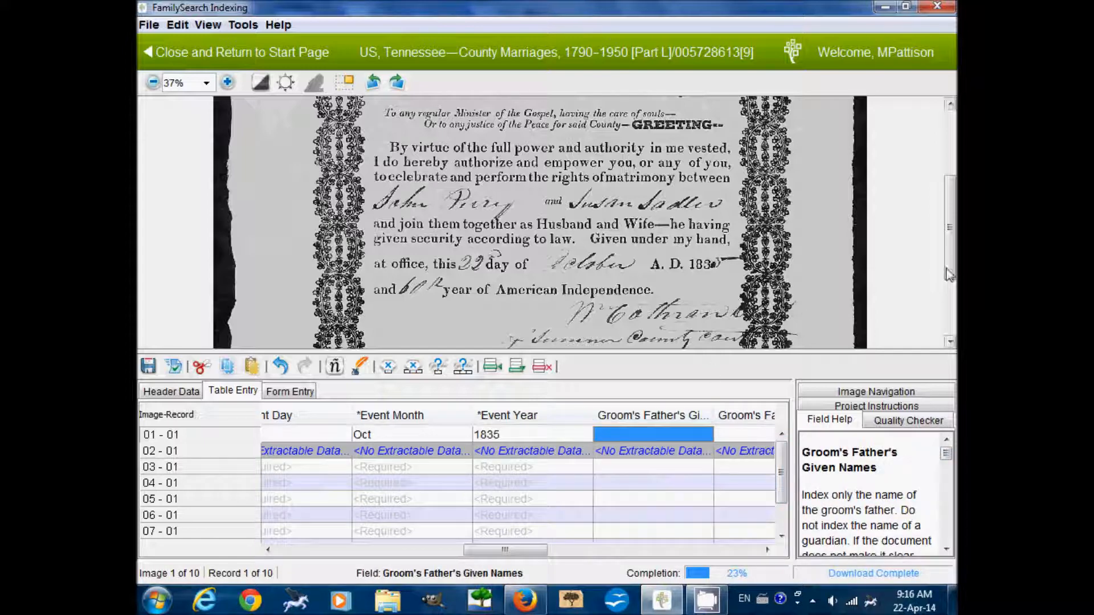
pyautogui.moveTo(524, 552); pyautogui.dragTo(748, 562)
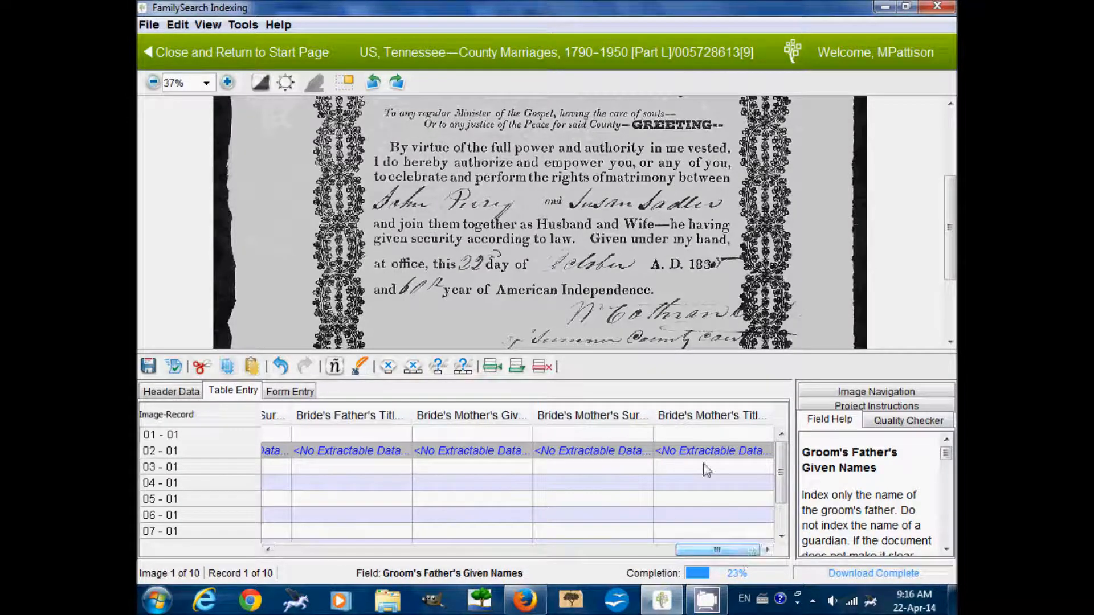
pyautogui.scroll(-2, 633, 280)
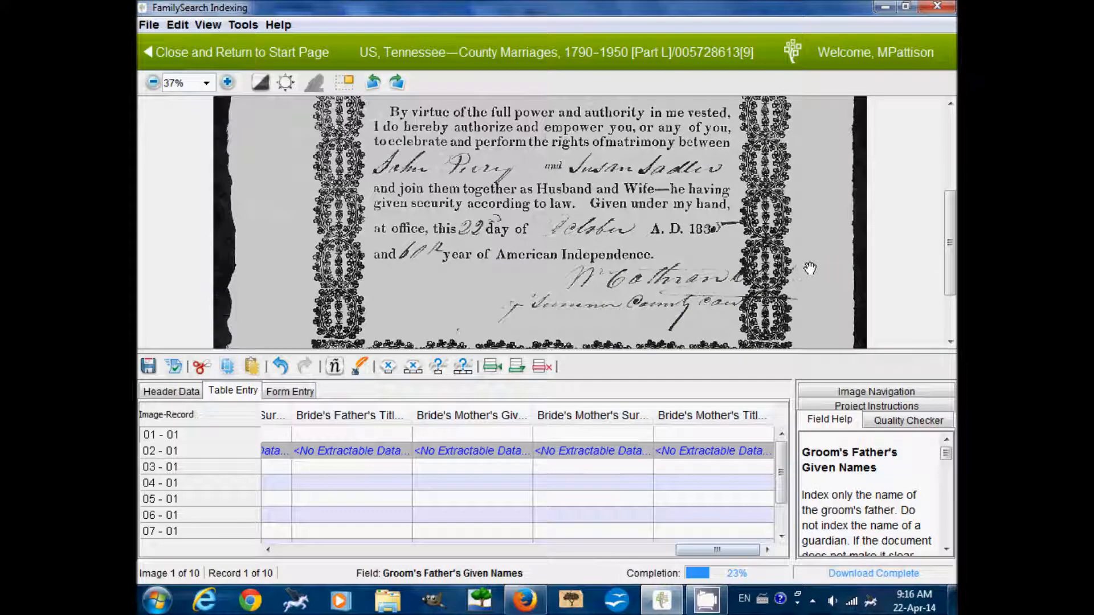
pyautogui.click(747, 436)
pyautogui.scroll(5, 796, 243)
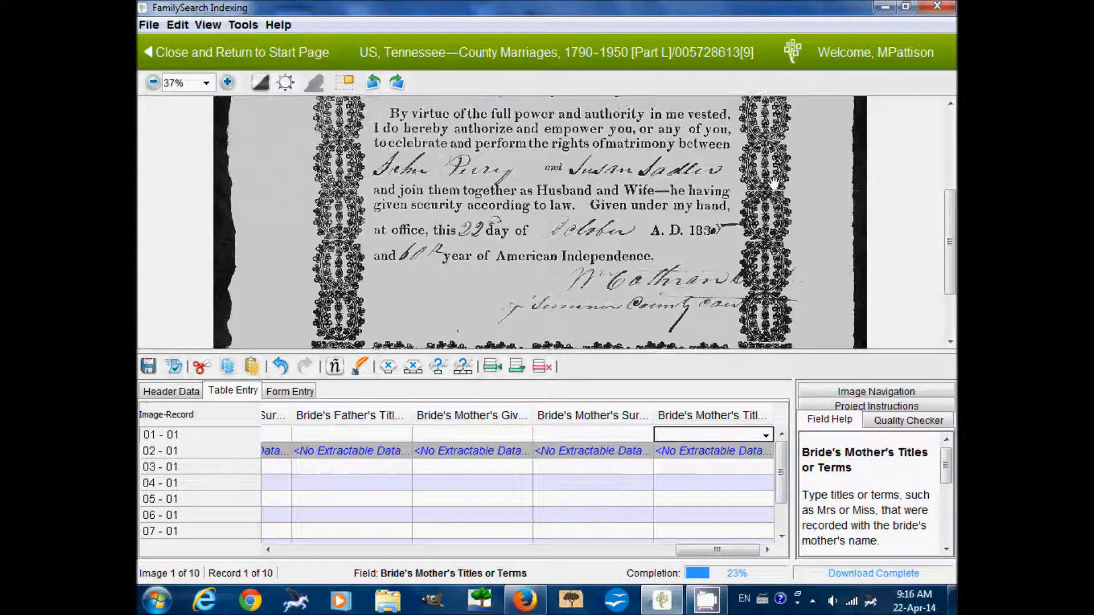
pyautogui.press('Tab')
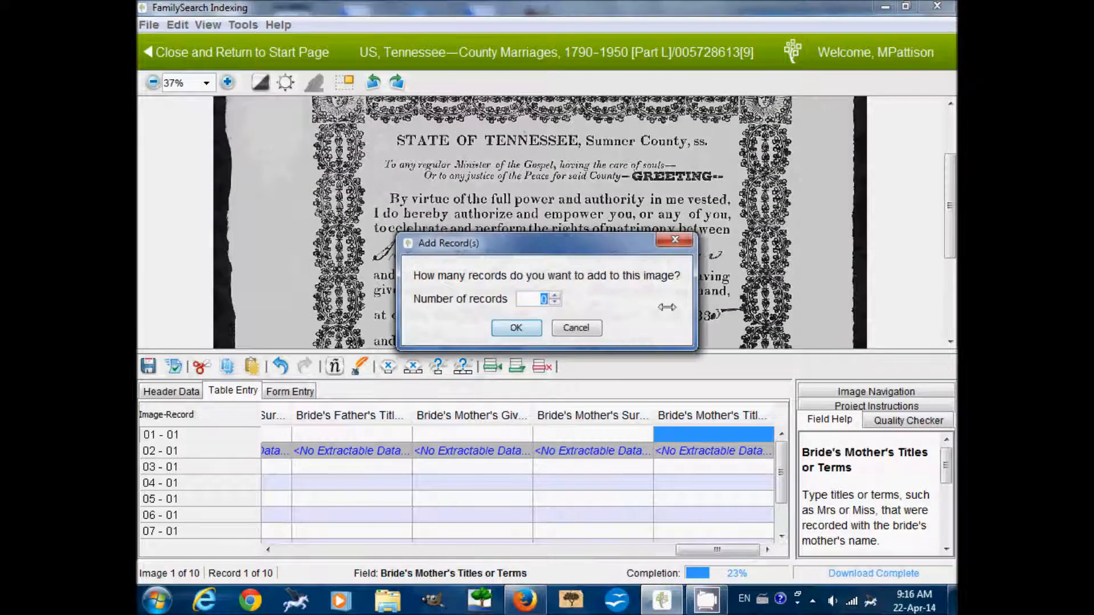
pyautogui.press('Return')
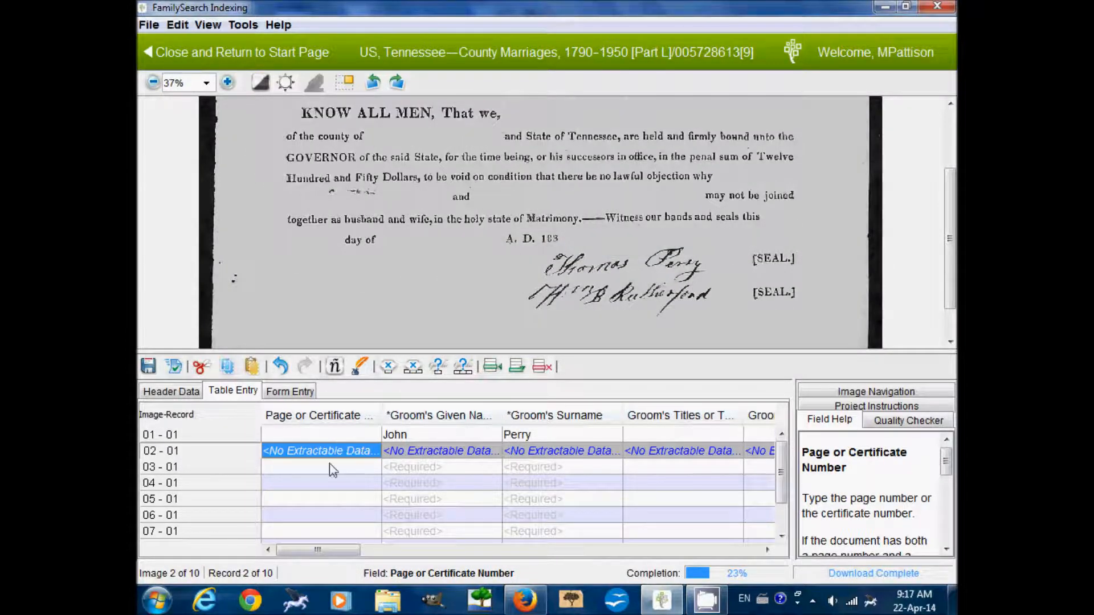
# - Go to record 03, leave its page or certificate number blank, and read the bond for the couple's names and the date
pyautogui.press('Down')
pyautogui.moveTo(731, 191); pyautogui.dragTo(781, 146)
pyautogui.scroll(-5, 781, 146)
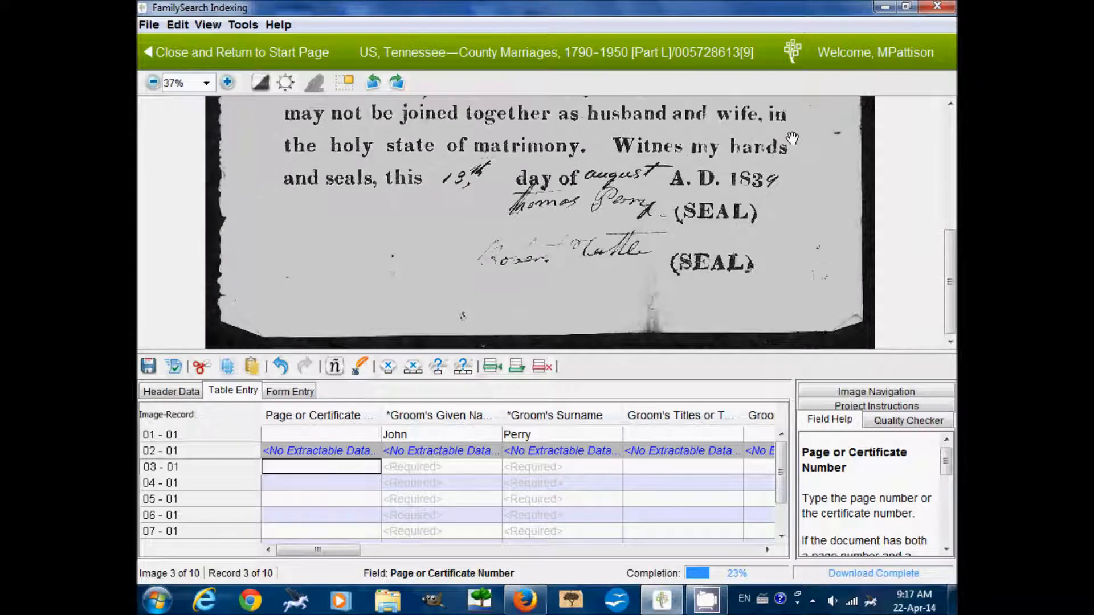
pyautogui.scroll(8, 792, 137)
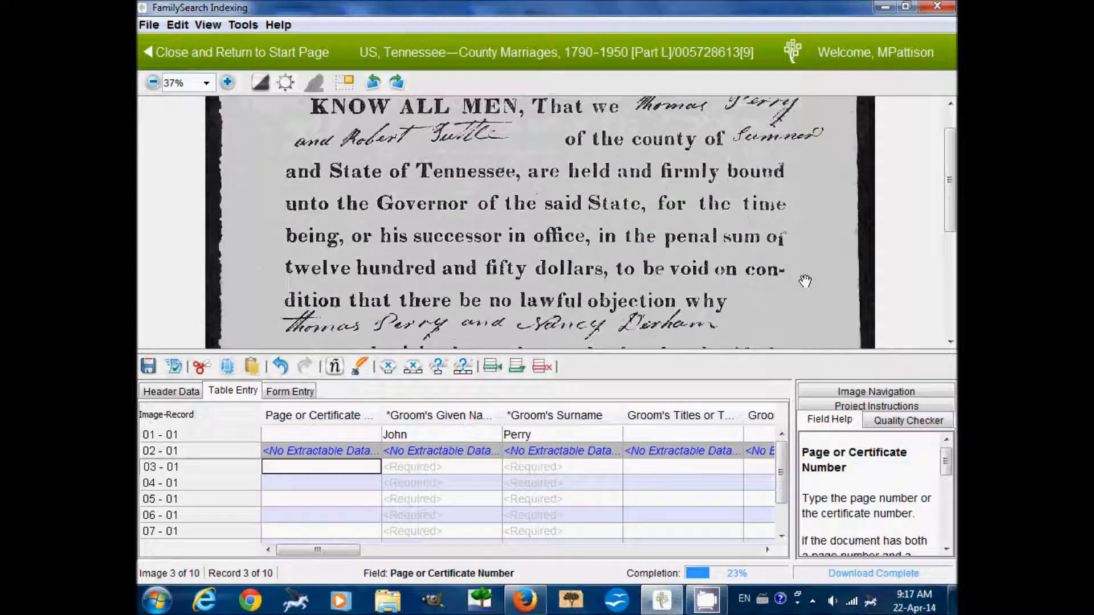
pyautogui.press('Tab')
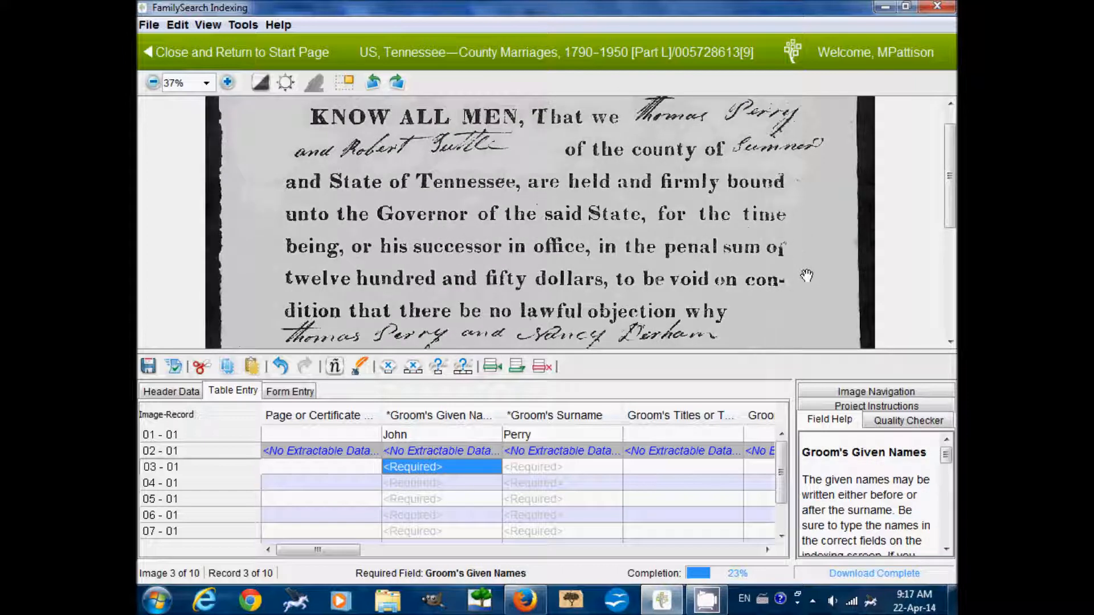
pyautogui.scroll(1, 812, 281)
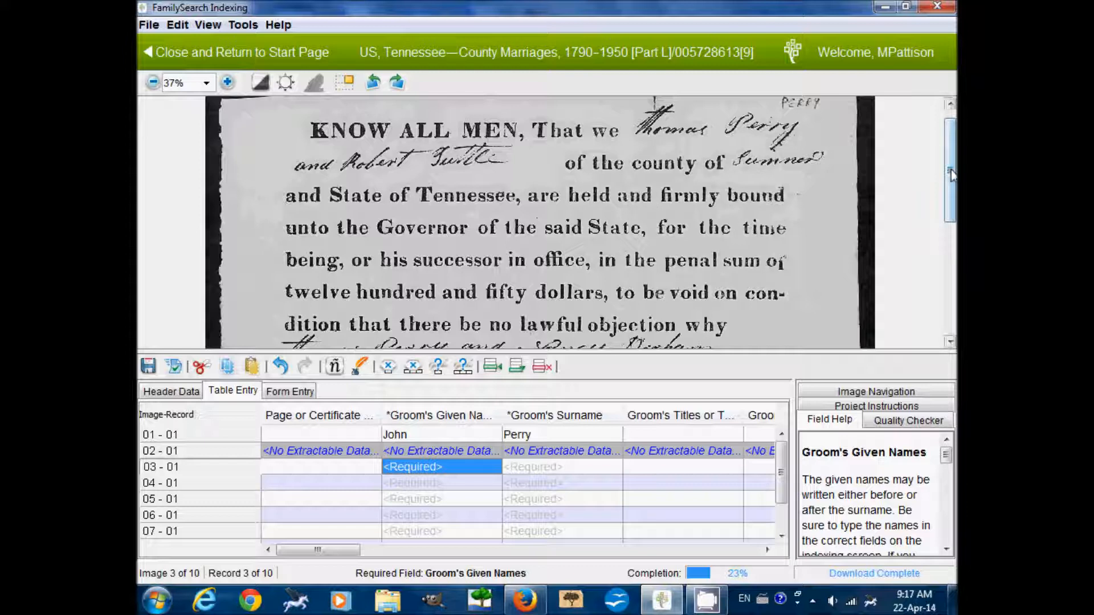
pyautogui.moveTo(950, 174); pyautogui.dragTo(951, 190)
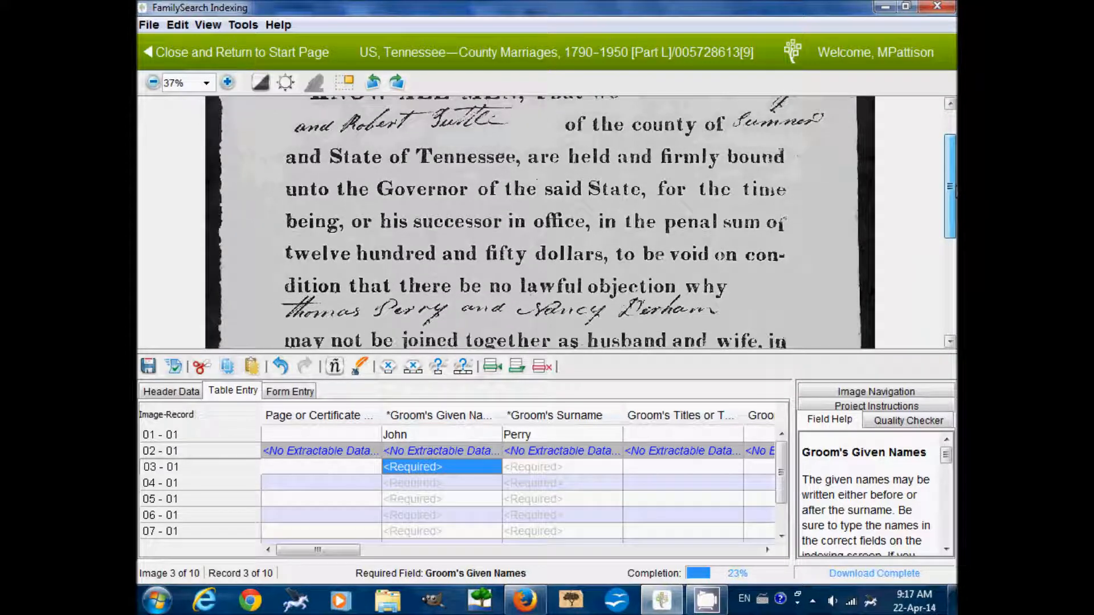
pyautogui.moveTo(950, 191); pyautogui.dragTo(951, 244)
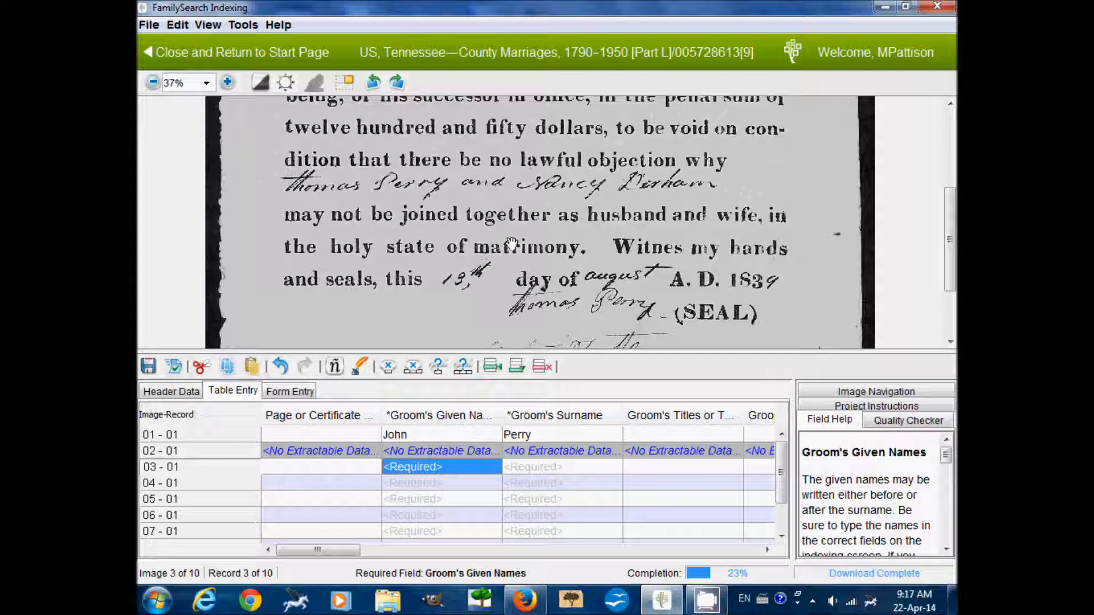
# - Enter the groom's given name and surname from the bond in record 03, leaving his titles or terms blank
pyautogui.write('Thomas')
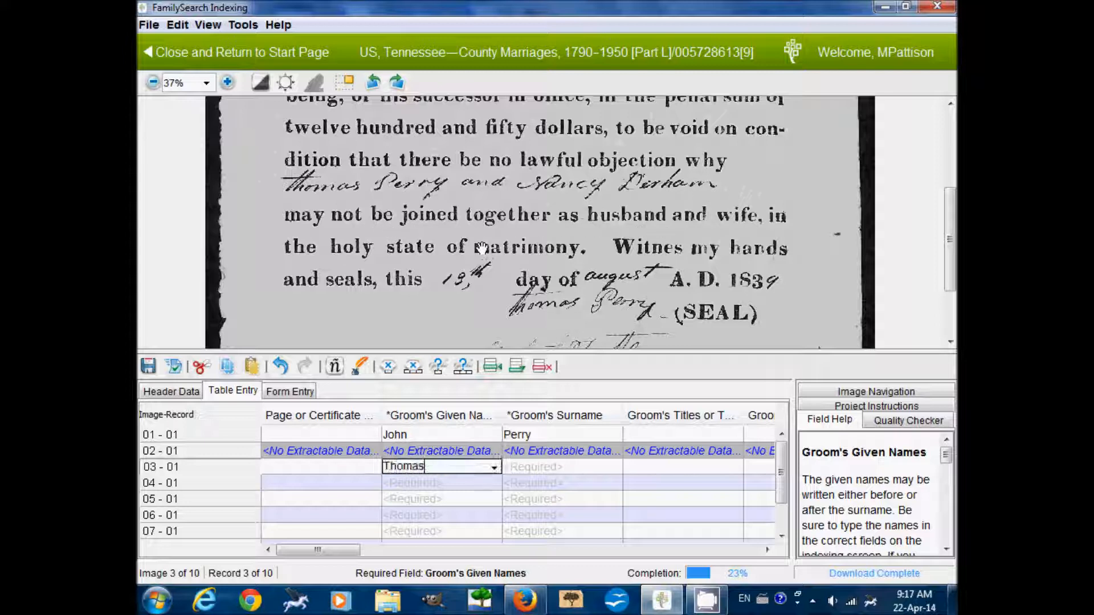
pyautogui.press('Tab')
pyautogui.write('Perry')
pyautogui.press('Tab')
pyautogui.press('Tab')
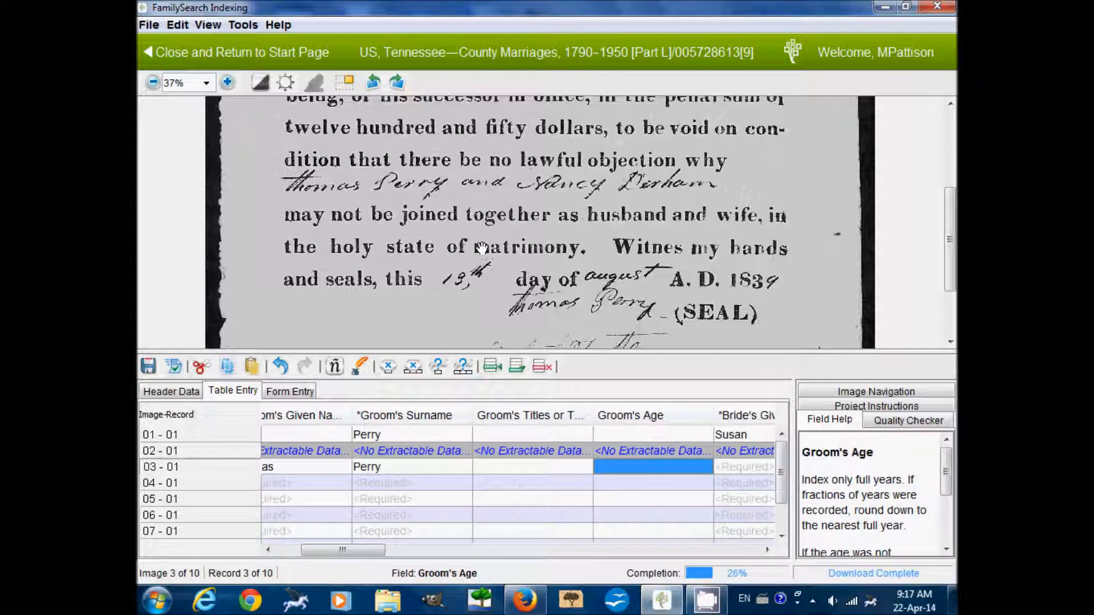
# - Enter the bride's given name and maiden name in record 03, leaving the groom's age and the bride's titles and age blank
pyautogui.press('Tab')
pyautogui.write('Nancy')
pyautogui.press('Tab')
pyautogui.write('De')
pyautogui.press('Tab')
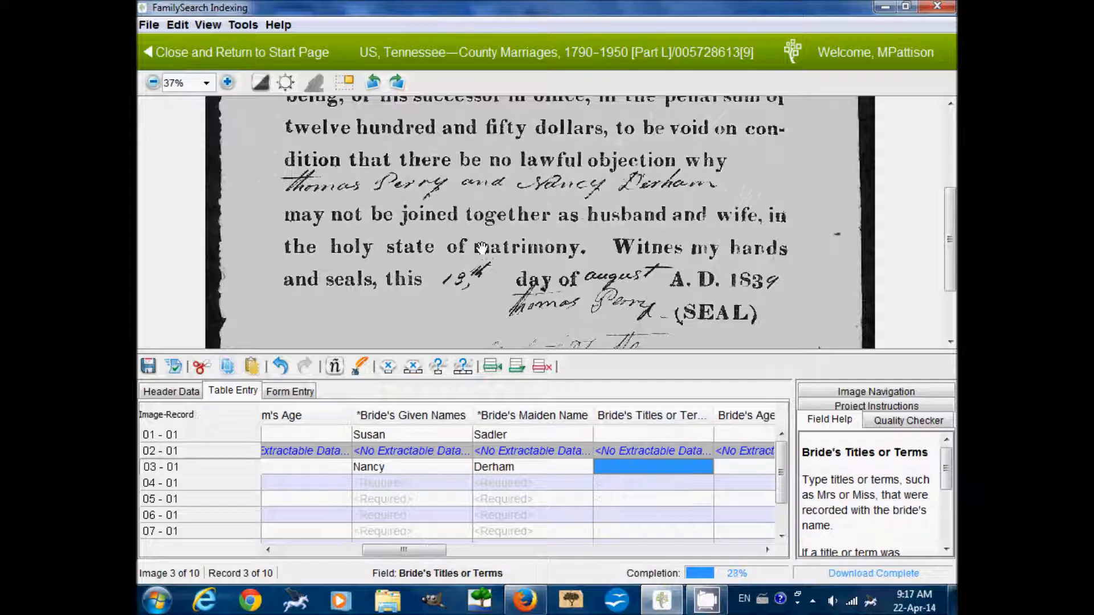
pyautogui.press('Tab')
pyautogui.press('Tab')
# - Enter the event date of record 03 as day 13, month Aug and year 1839
pyautogui.moveTo(435, 244); pyautogui.dragTo(434, 179)
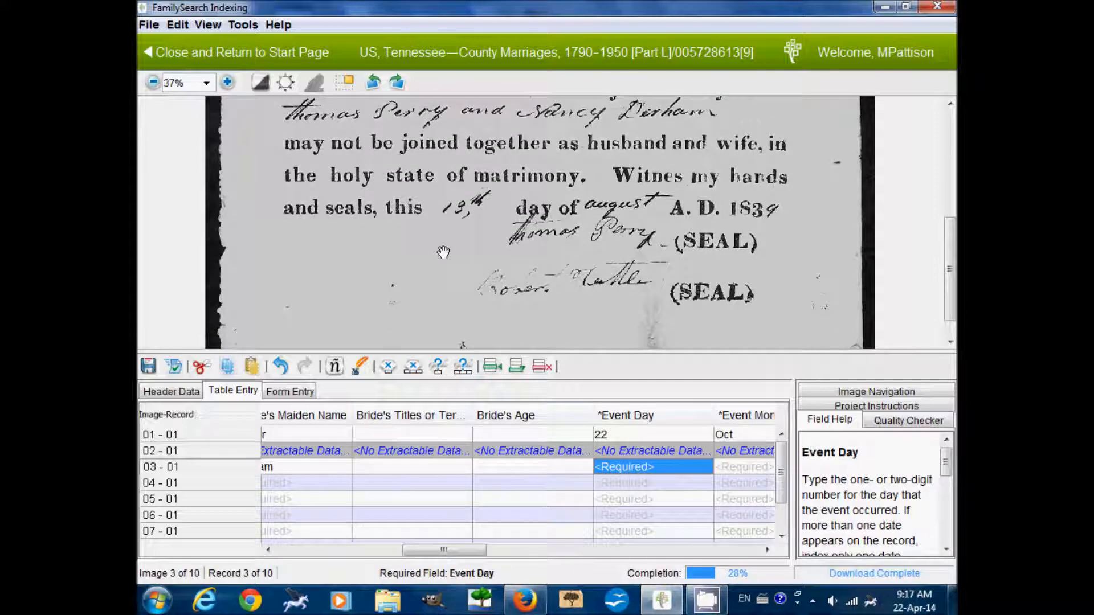
pyautogui.write('13')
pyautogui.press('Tab')
pyautogui.write('Aug')
pyautogui.press('Tab')
pyautogui.write('183')
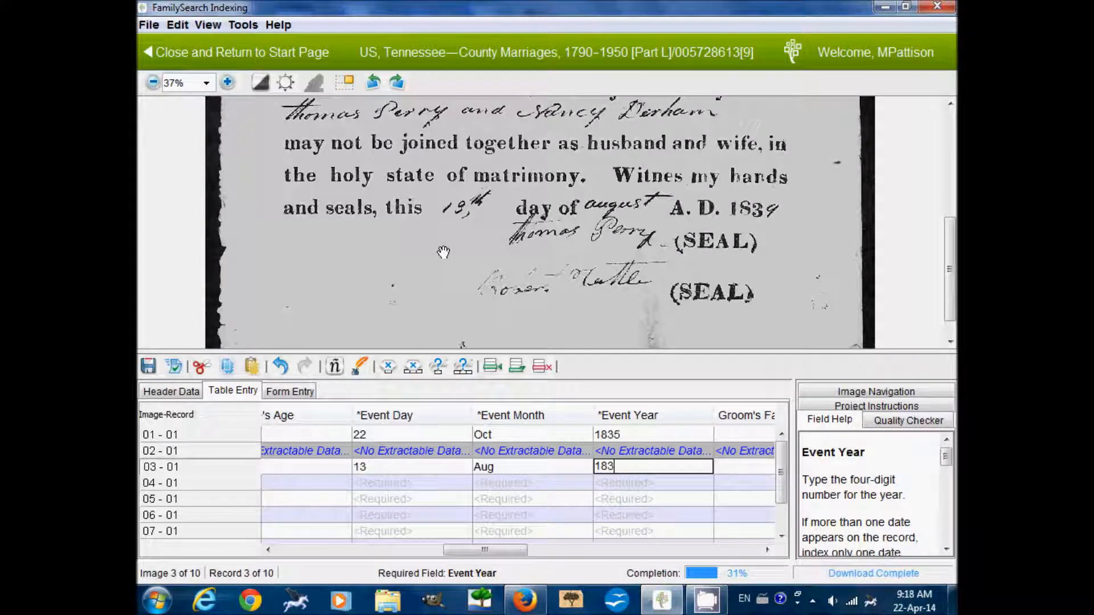
pyautogui.write('9')
pyautogui.press('Tab')
# - Leave all the parents' fields of record 03 blank and finish the image with 0 additional records
pyautogui.scroll(-1, 447, 268)
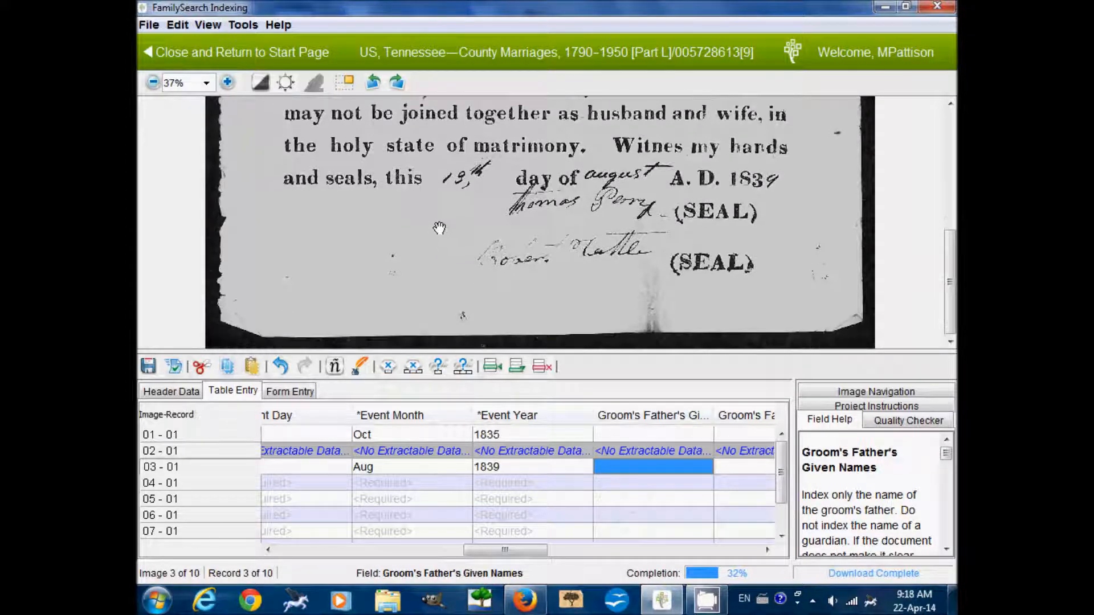
pyautogui.moveTo(505, 550); pyautogui.dragTo(717, 550)
pyautogui.click(691, 468)
pyautogui.press('Tab')
pyautogui.click(518, 326)
# - Read the marriage license for record 04 and compare its couple with the bond indexed in record 03
pyautogui.moveTo(590, 165); pyautogui.dragTo(626, 374)
pyautogui.moveTo(651, 281); pyautogui.dragTo(644, 226)
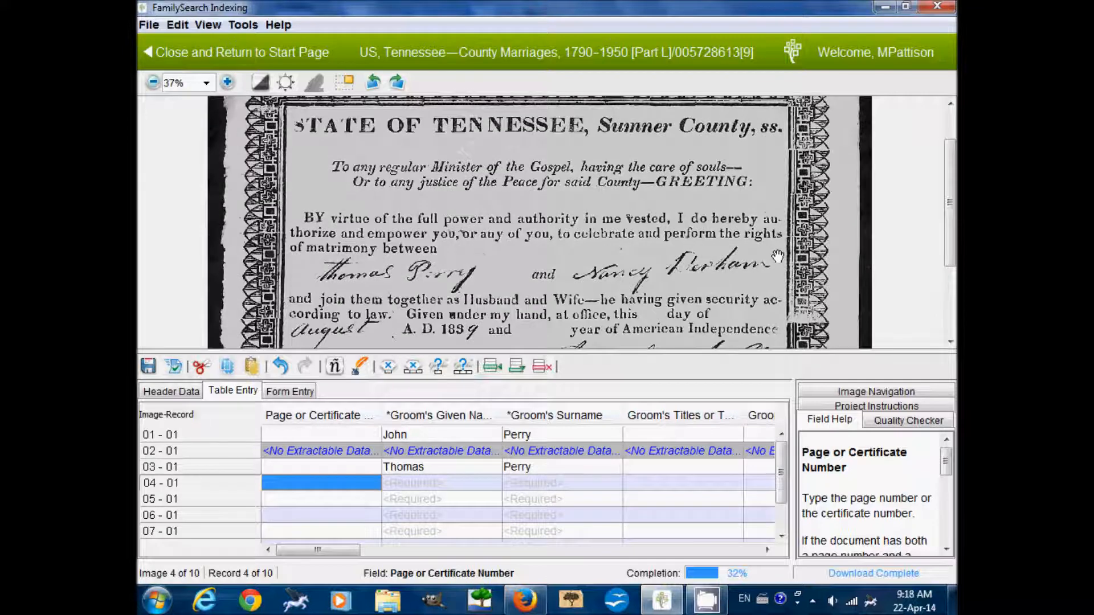
pyautogui.press('Tab')
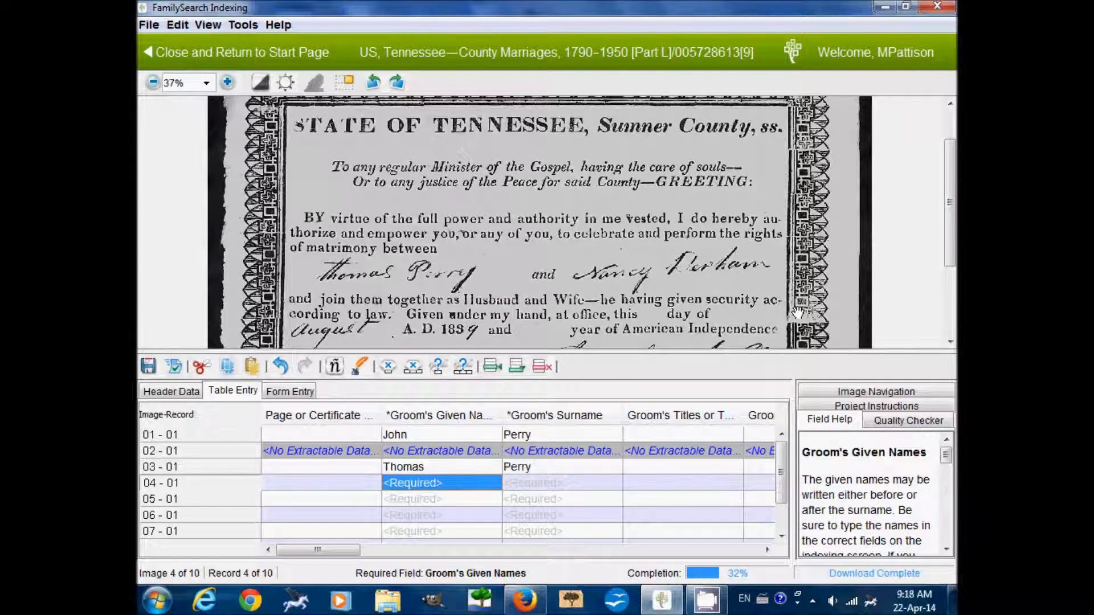
pyautogui.scroll(-1, 798, 313)
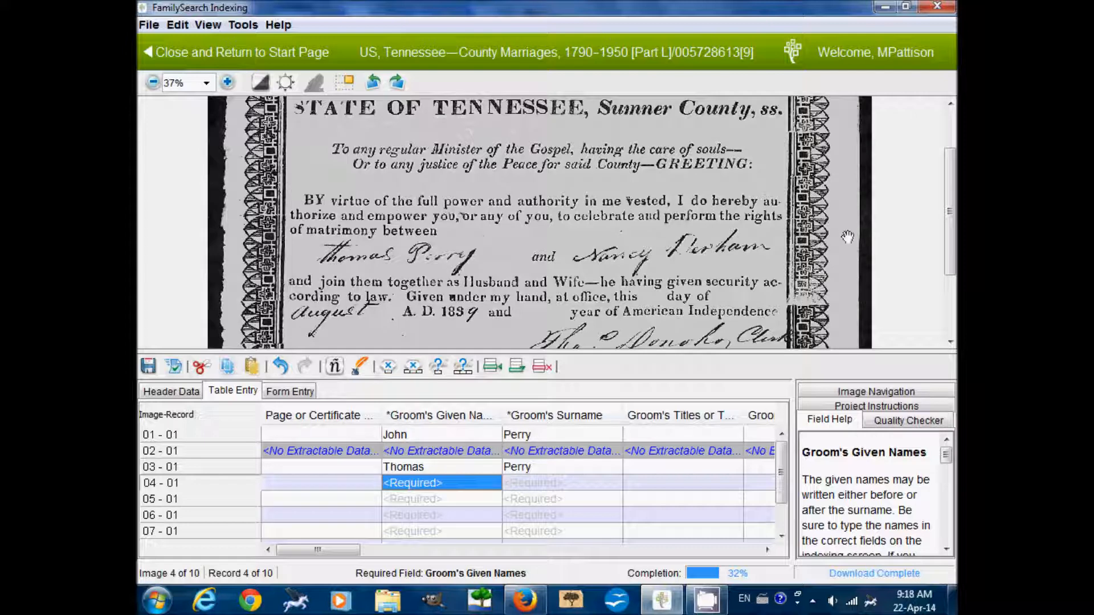
pyautogui.moveTo(847, 237); pyautogui.dragTo(844, 208)
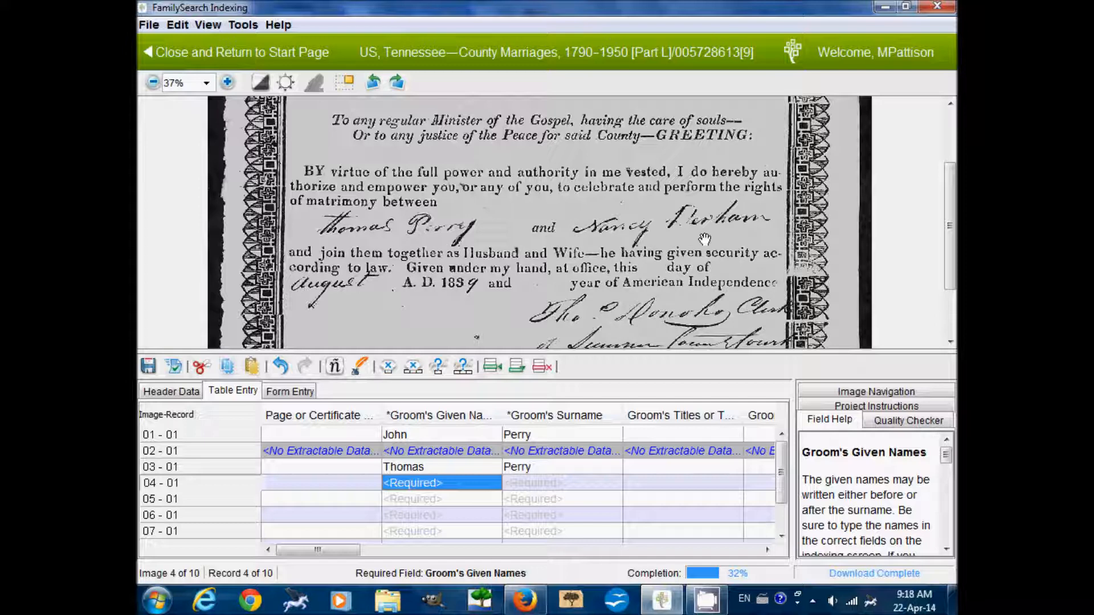
pyautogui.click(449, 468)
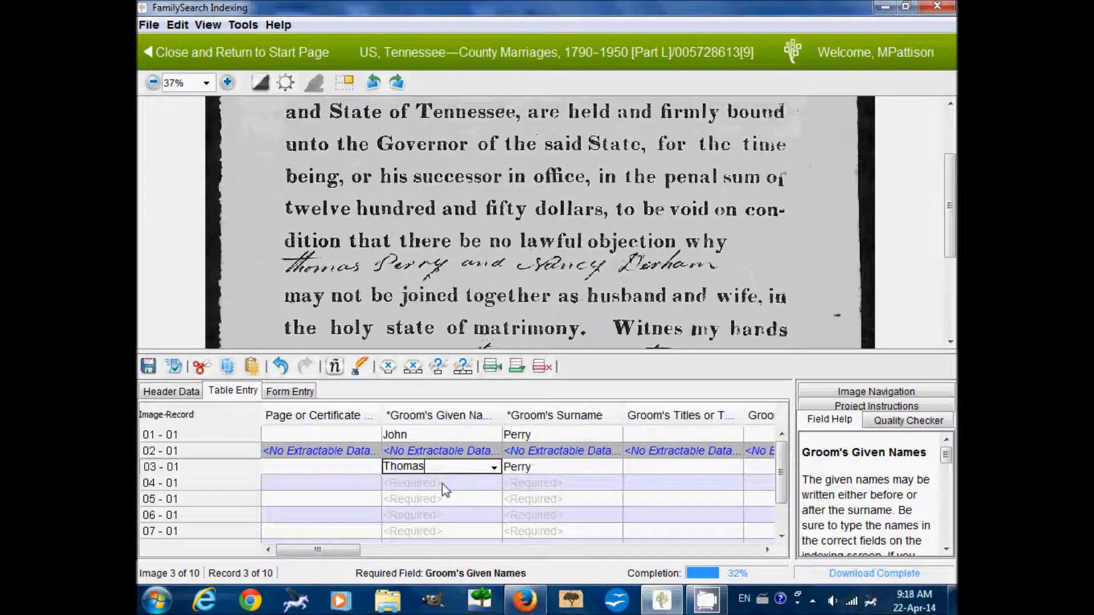
pyautogui.click(443, 483)
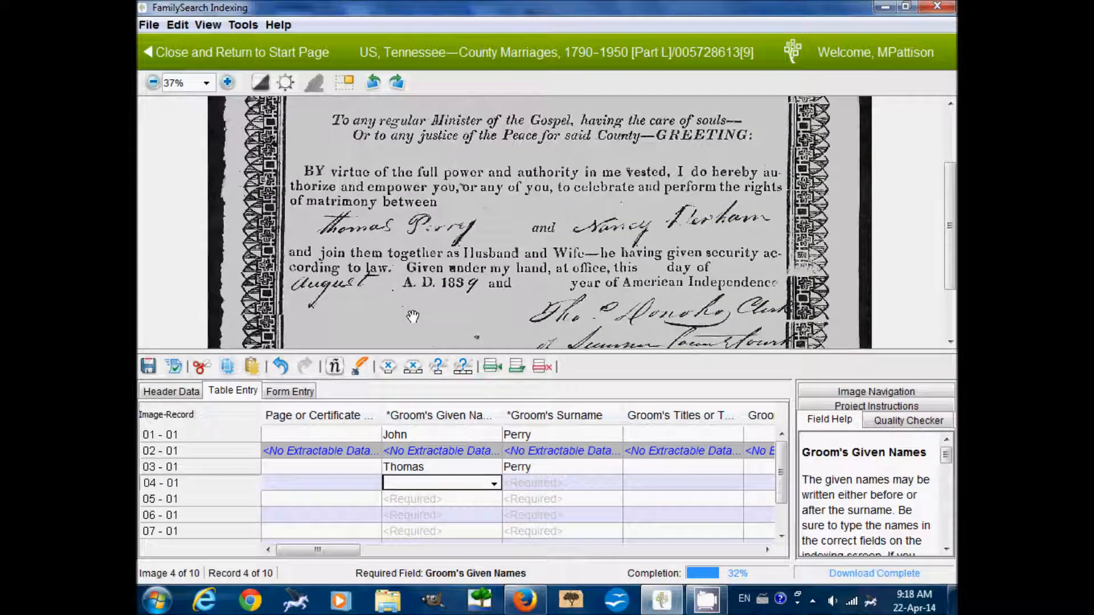
# - Enter the groom's given name and surname from the license in record 04, leaving his titles or terms blank
pyautogui.write('Thomas')
pyautogui.press('Tab')
pyautogui.write('Perry')
pyautogui.press('Tab')
pyautogui.press('Tab')
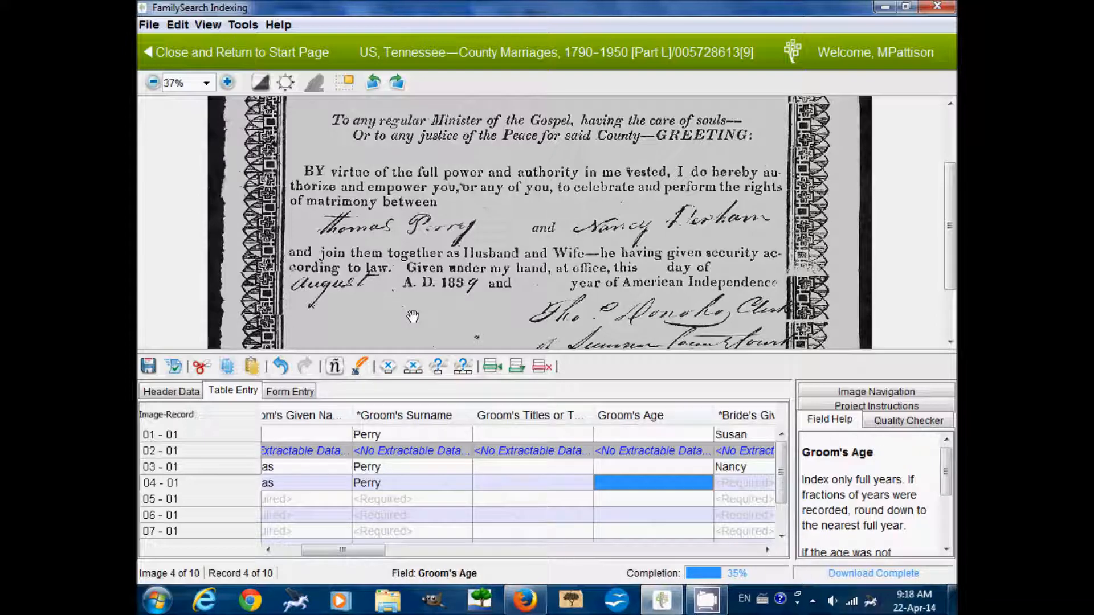
# - Enter the bride's given name and maiden name in record 04, leaving the groom's age and the bride's titles and age blank
pyautogui.press('Tab')
pyautogui.write('Nancy')
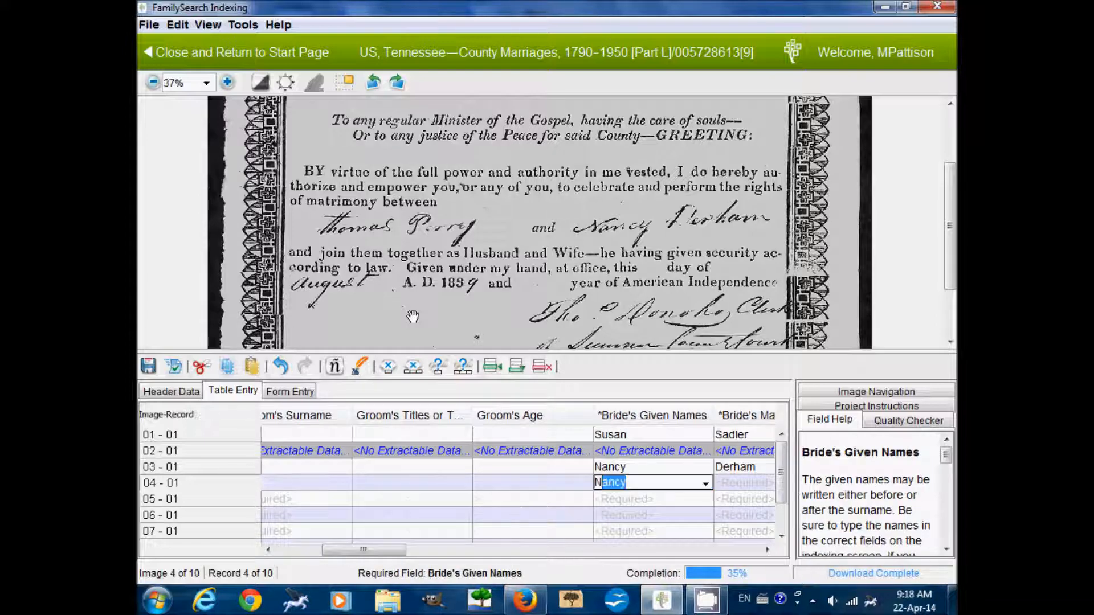
pyautogui.press('Tab')
pyautogui.write('Derham')
pyautogui.press('Tab')
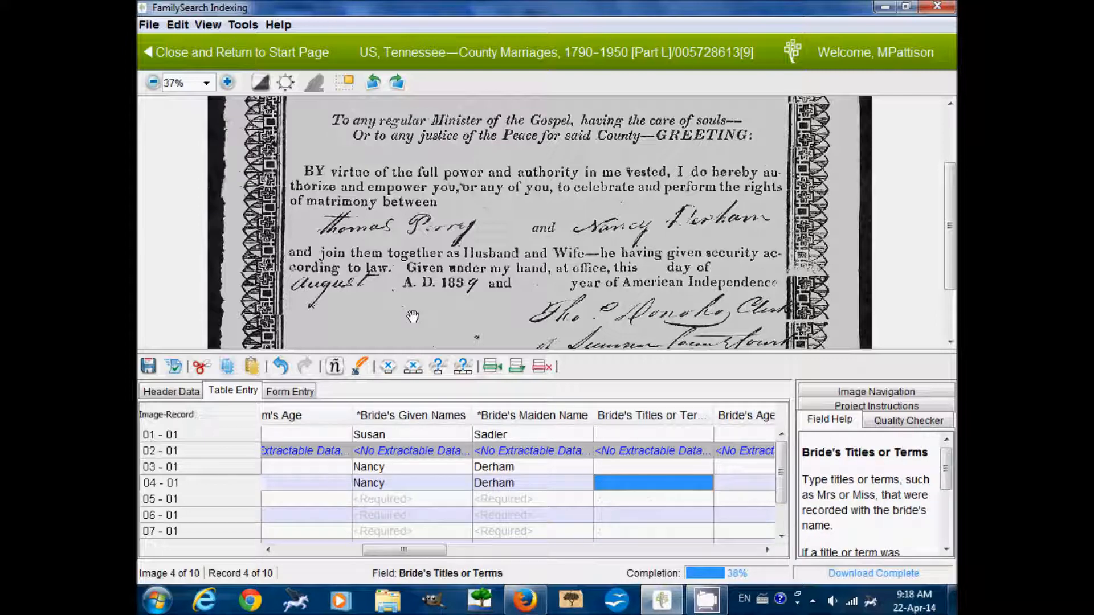
pyautogui.press('Tab')
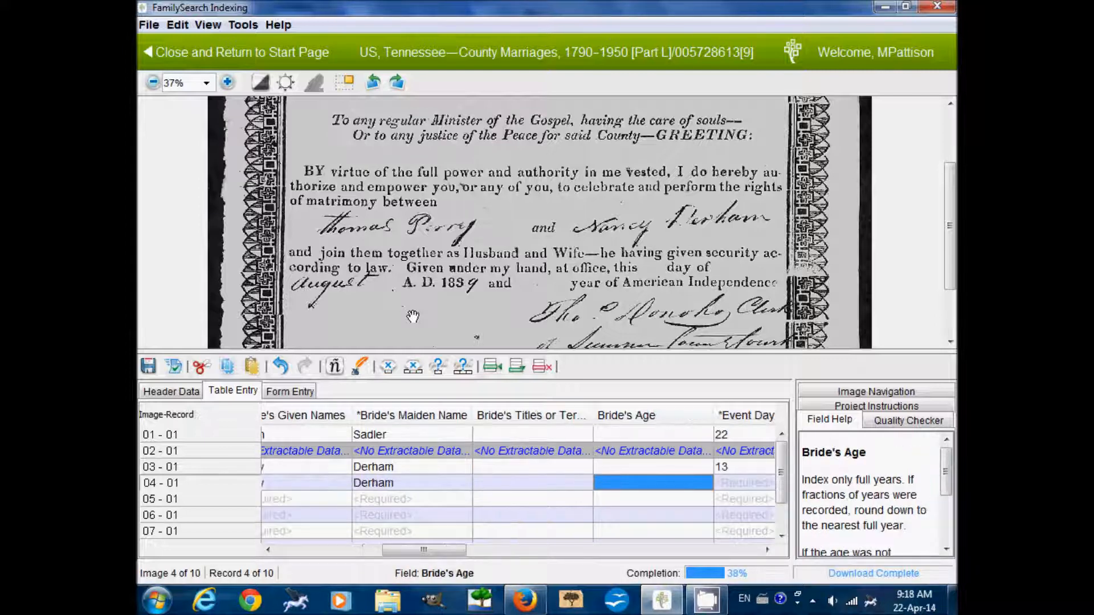
pyautogui.press('Tab')
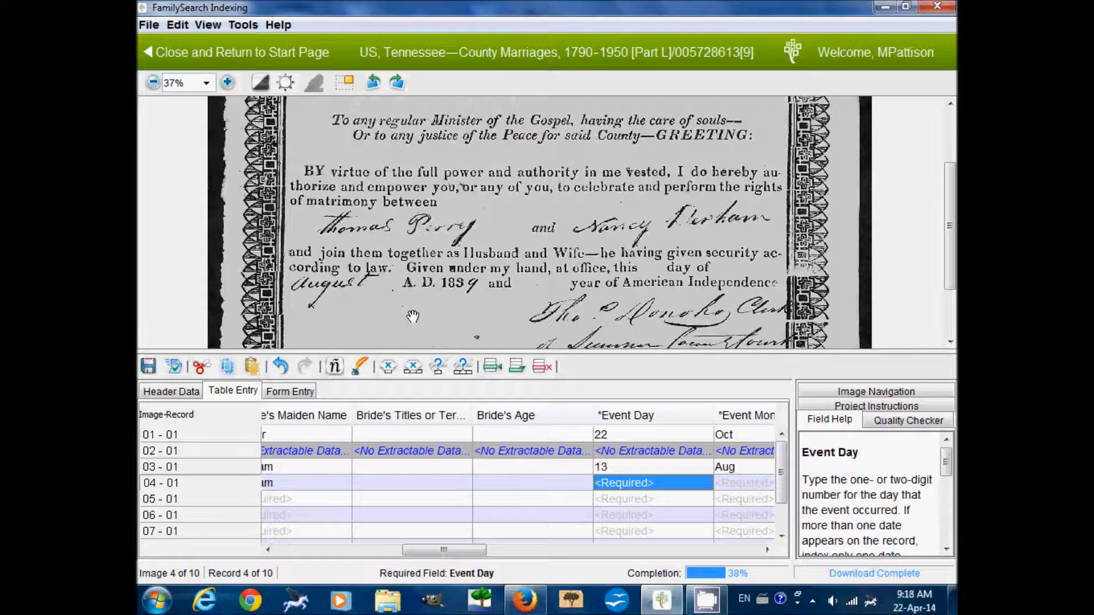
# - Mark the event day of record 04 as Blank and enter the month Aug and the year 1839
pyautogui.moveTo(413, 317); pyautogui.dragTo(423, 271)
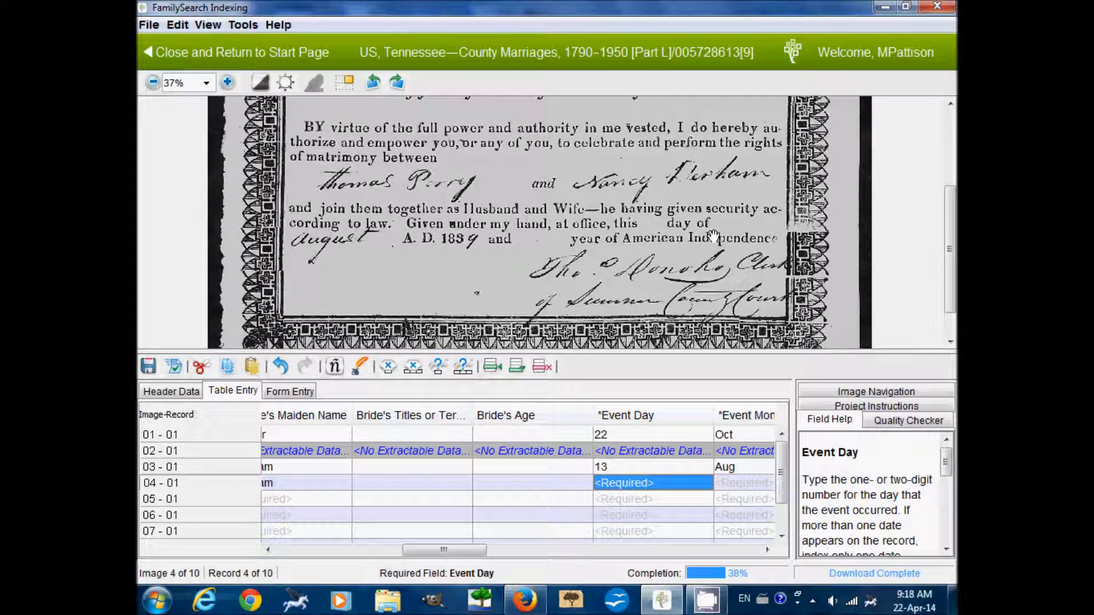
pyautogui.hotkey('ctrl', 'b')
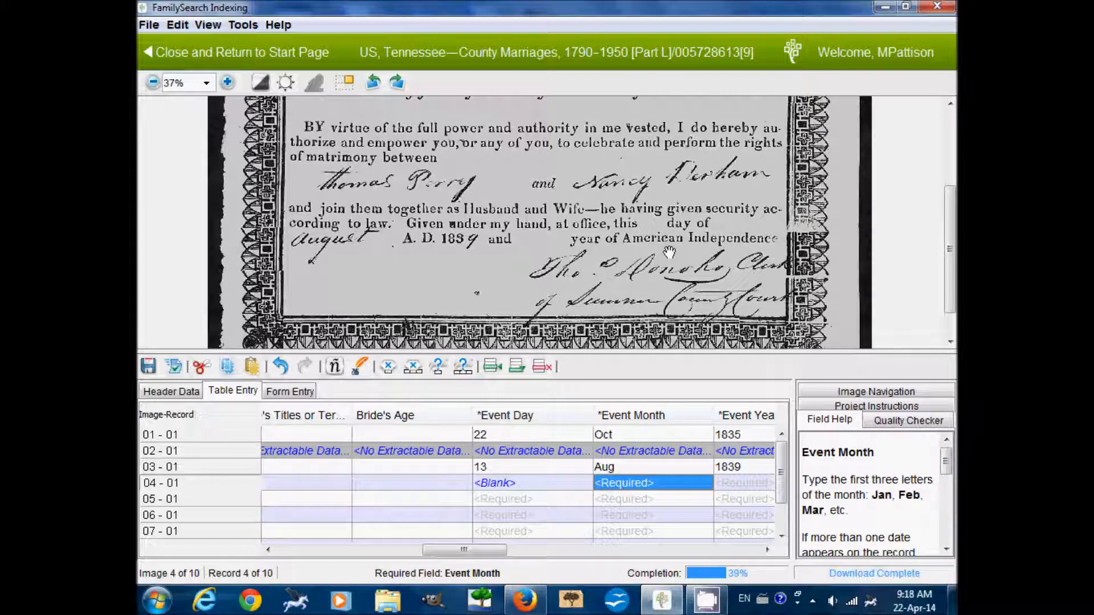
pyautogui.write('Aug')
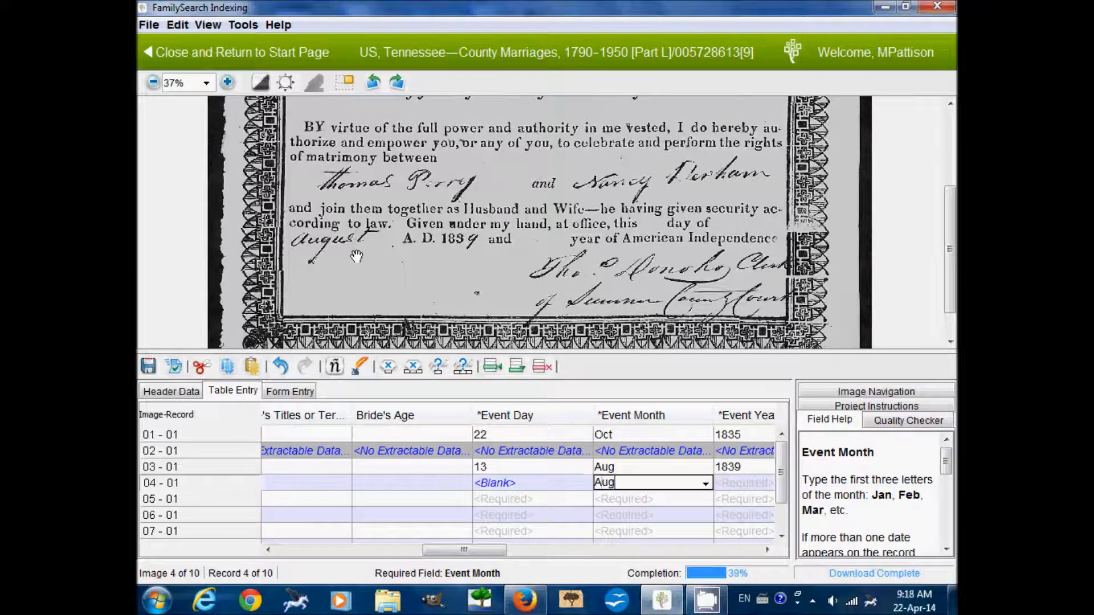
pyautogui.press('Tab')
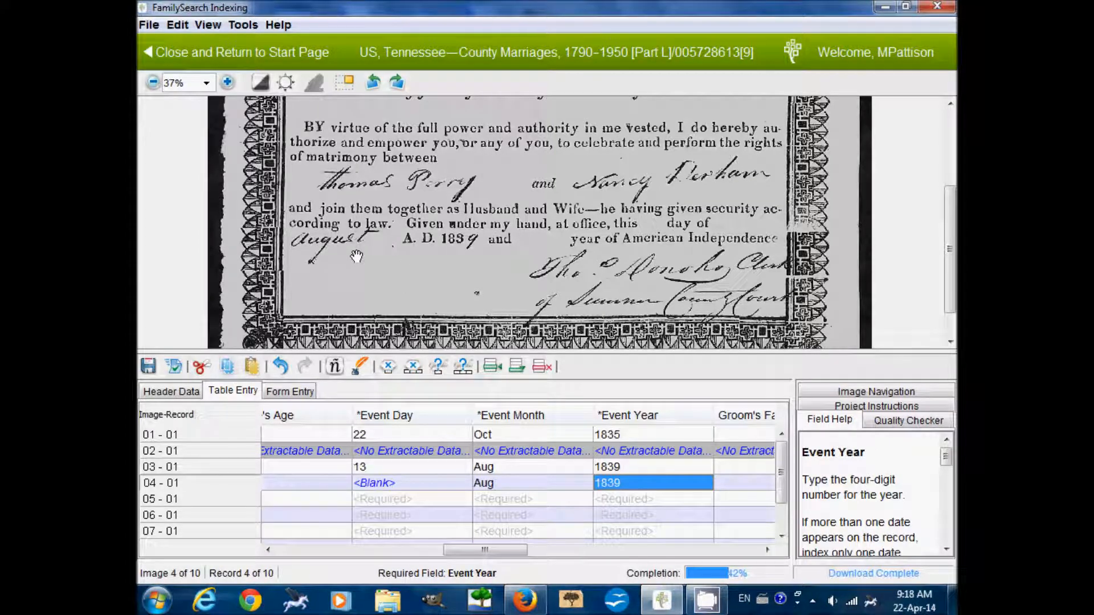
pyautogui.press('Tab')
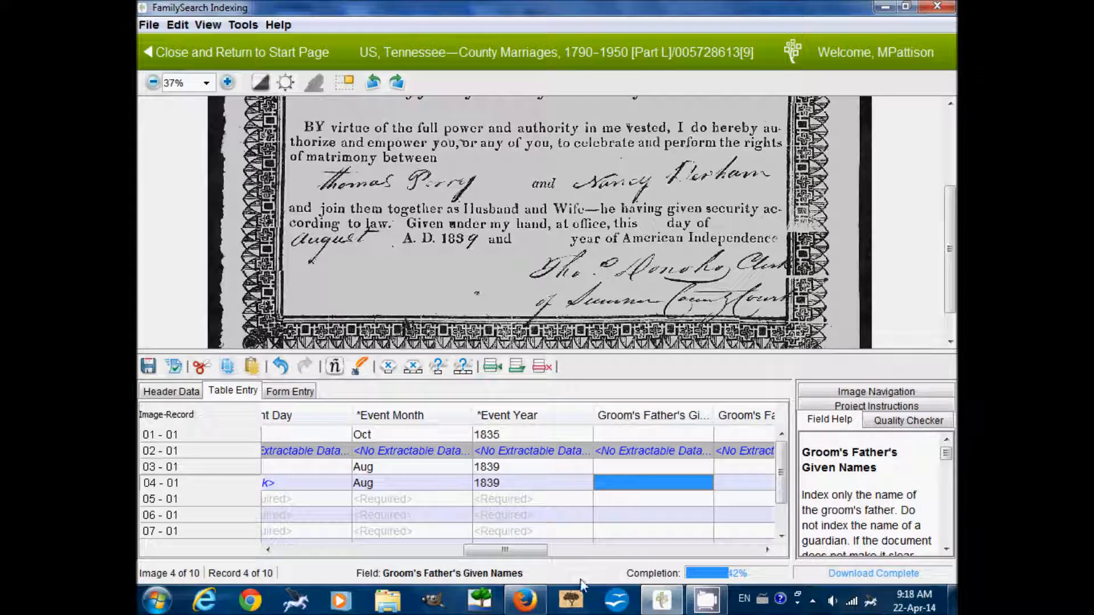
# - Leave the parents' fields of record 04 blank, add 0 more records to its image, and advance to record 05
pyautogui.moveTo(529, 558); pyautogui.dragTo(706, 547)
pyautogui.click(706, 493)
pyautogui.press('Tab')
pyautogui.press('Return')
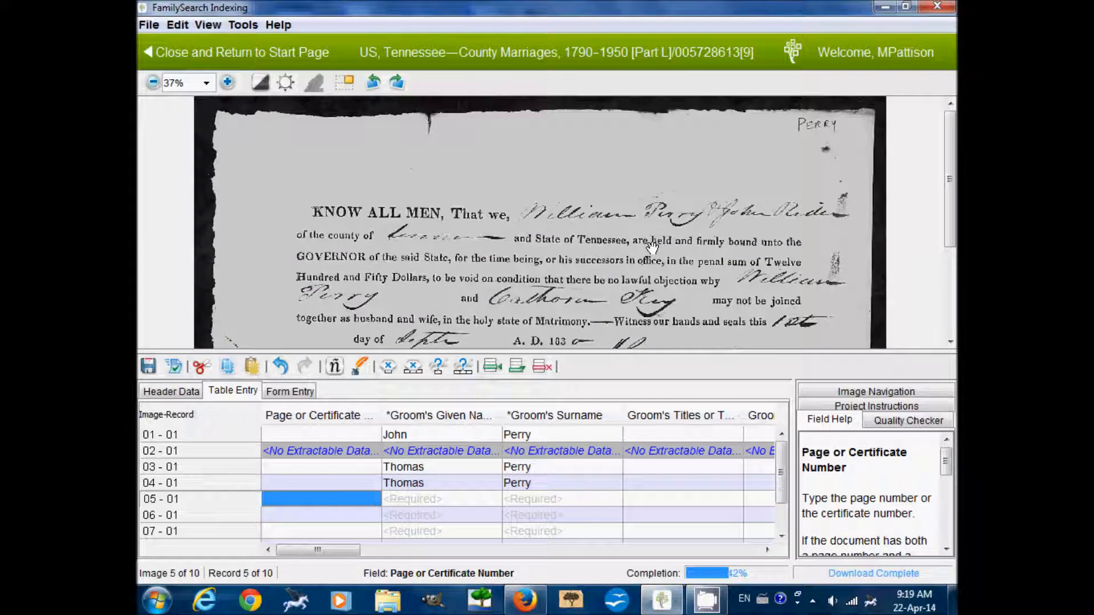
# - Enter the groom's given name and surname from the bond in record 05, leaving the page or certificate number blank
pyautogui.moveTo(701, 305); pyautogui.dragTo(723, 296)
pyautogui.press('Tab')
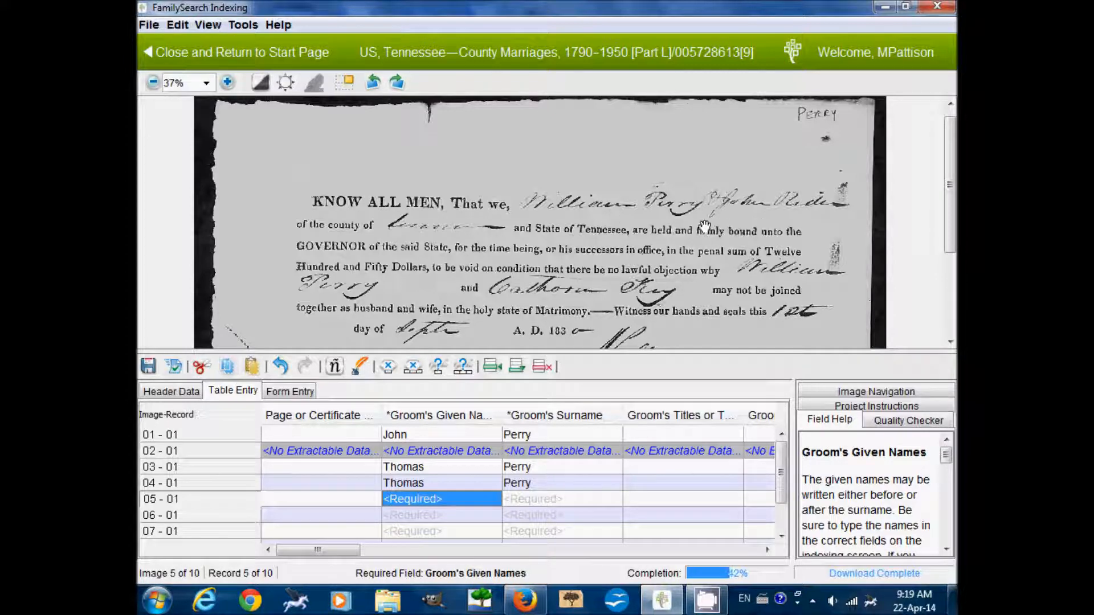
pyautogui.scroll(-3, 951, 196)
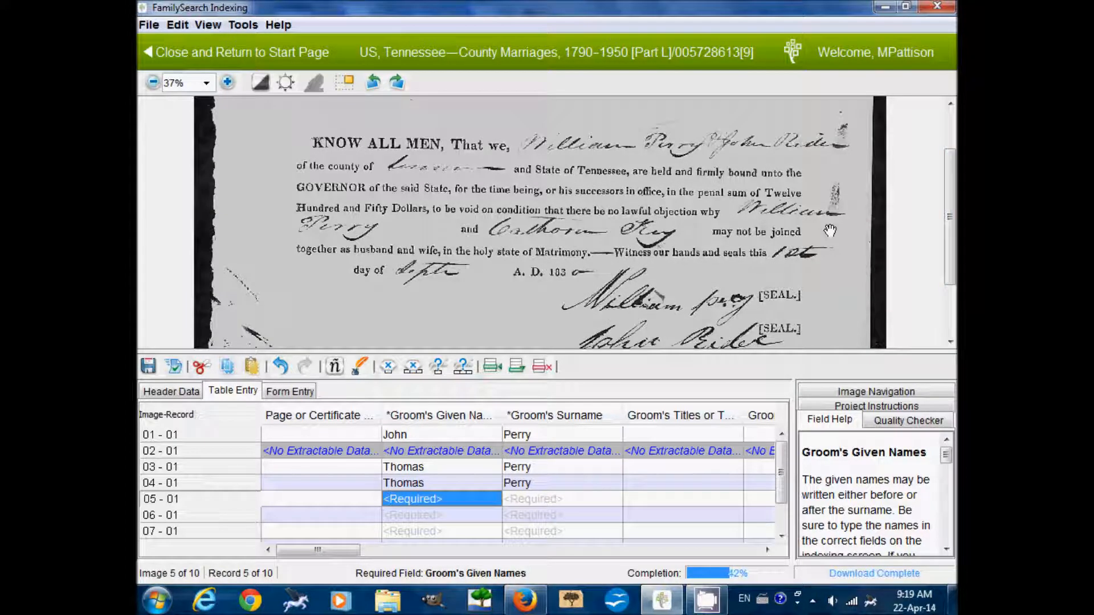
pyautogui.write('William')
pyautogui.press('Tab')
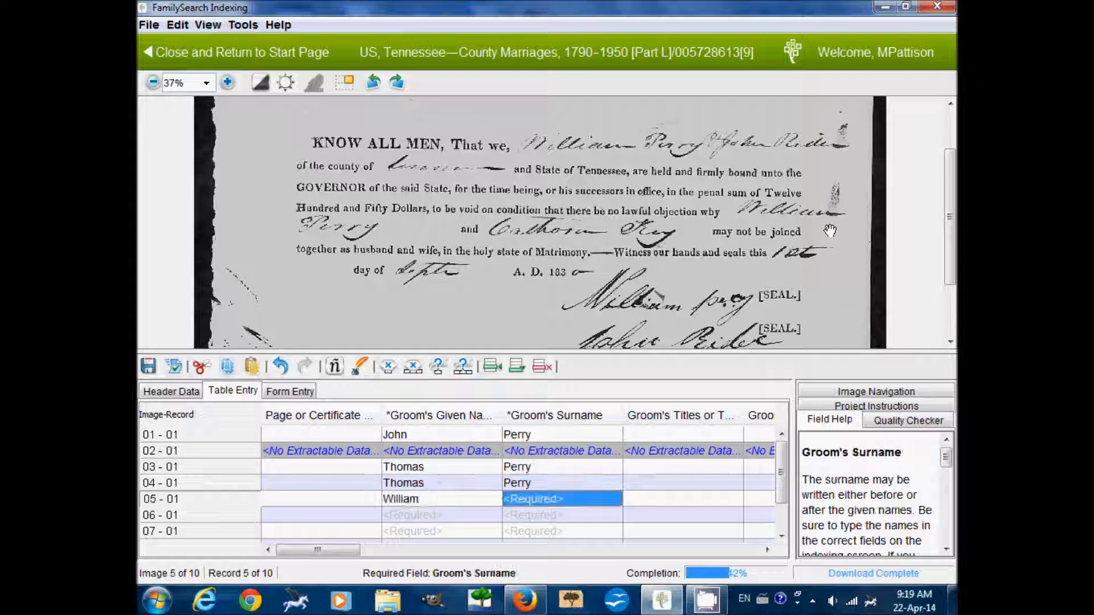
pyautogui.write('Perry')
pyautogui.press('Tab')
# - Enter the bride's given name and maiden name in record 05, leaving the groom's titles and age blank
pyautogui.press('Tab')
pyautogui.press('Tab')
pyautogui.write('C')
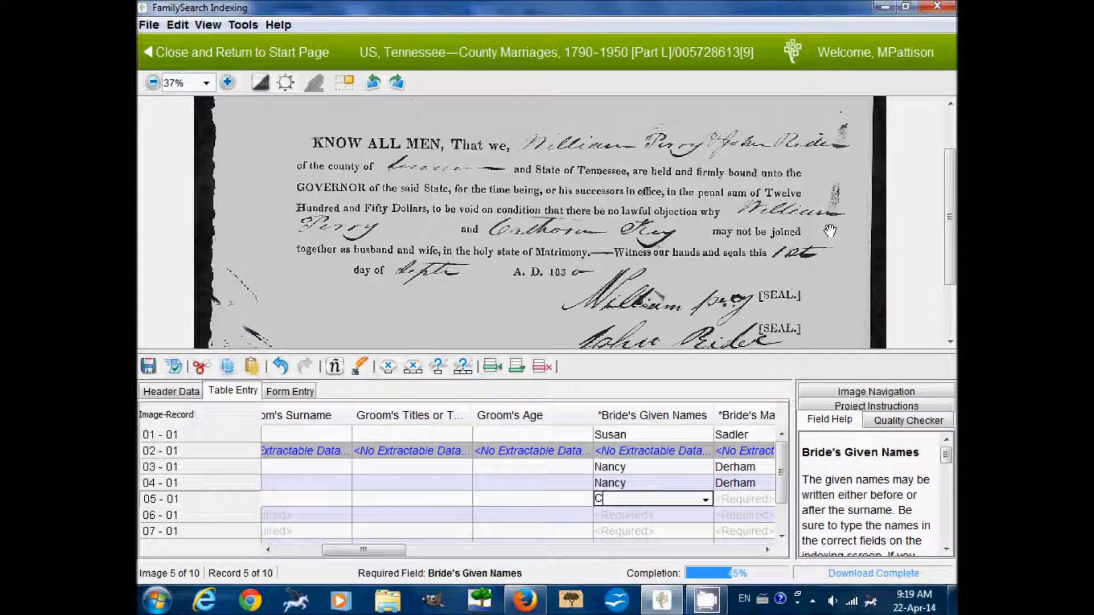
pyautogui.write('athoran')
pyautogui.press('Tab')
pyautogui.write('K')
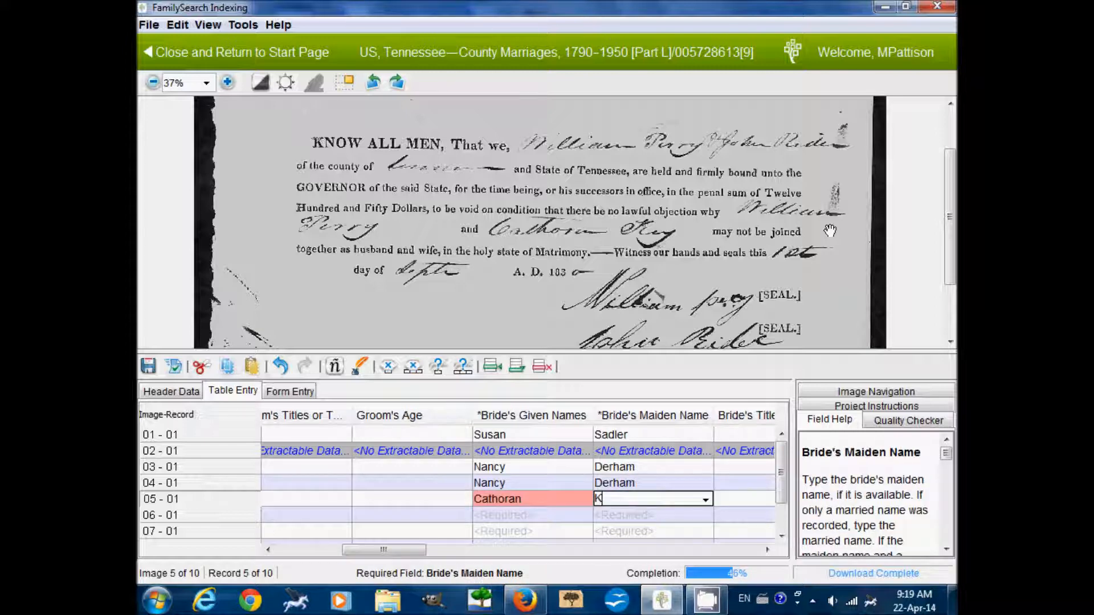
pyautogui.press('Tab')
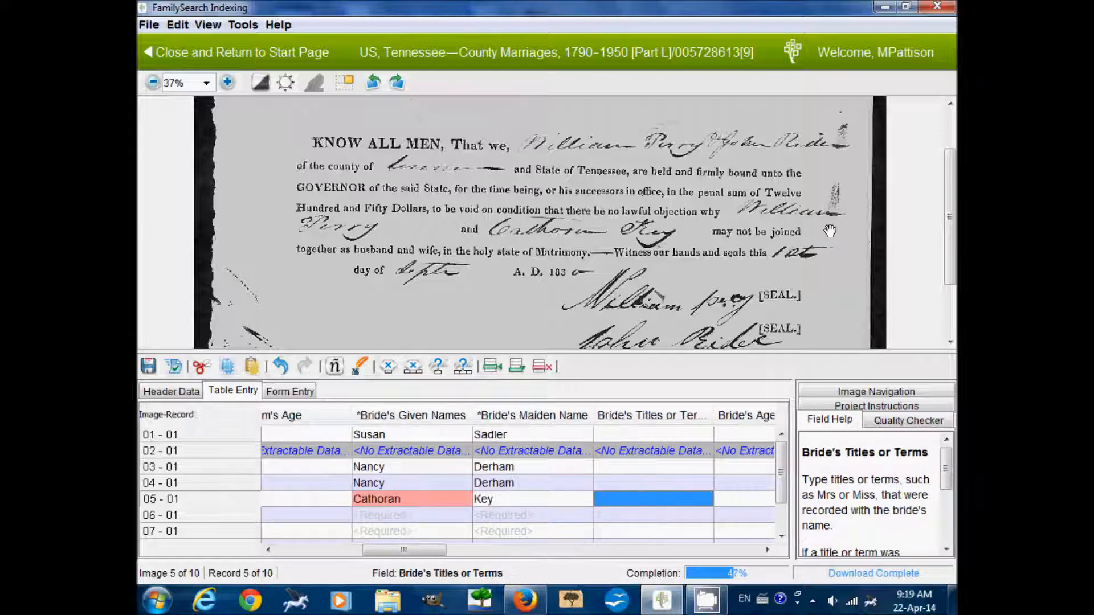
# - Enter event day 1 and month Sep in record 05, leaving the bride's titles and age blank
pyautogui.press('Tab')
pyautogui.press('Tab')
pyautogui.write('1')
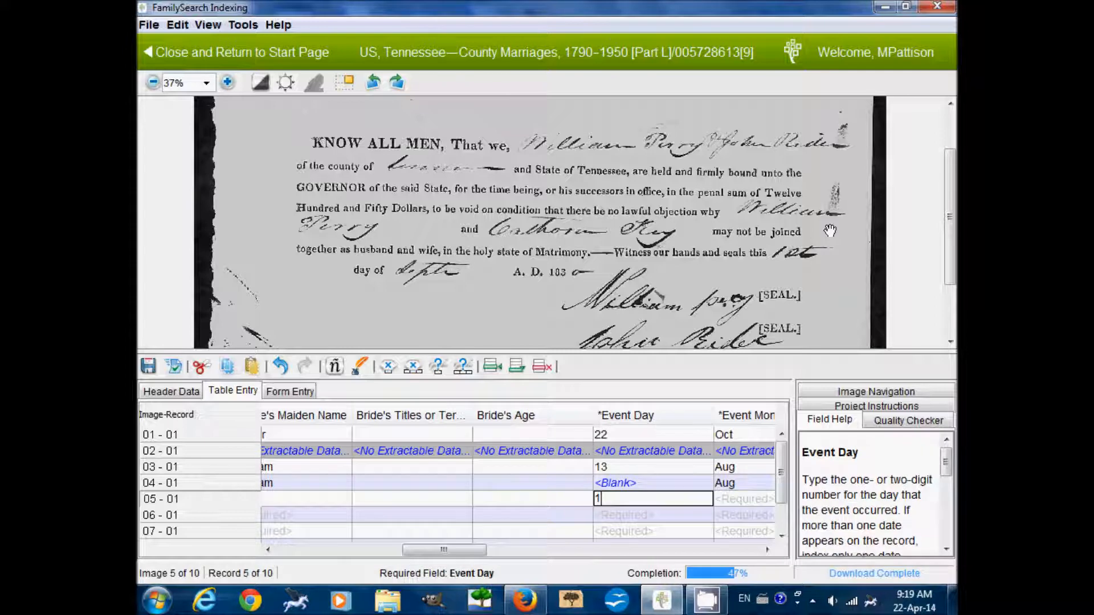
pyautogui.press('Tab')
pyautogui.write('Sep')
pyautogui.press('Tab')
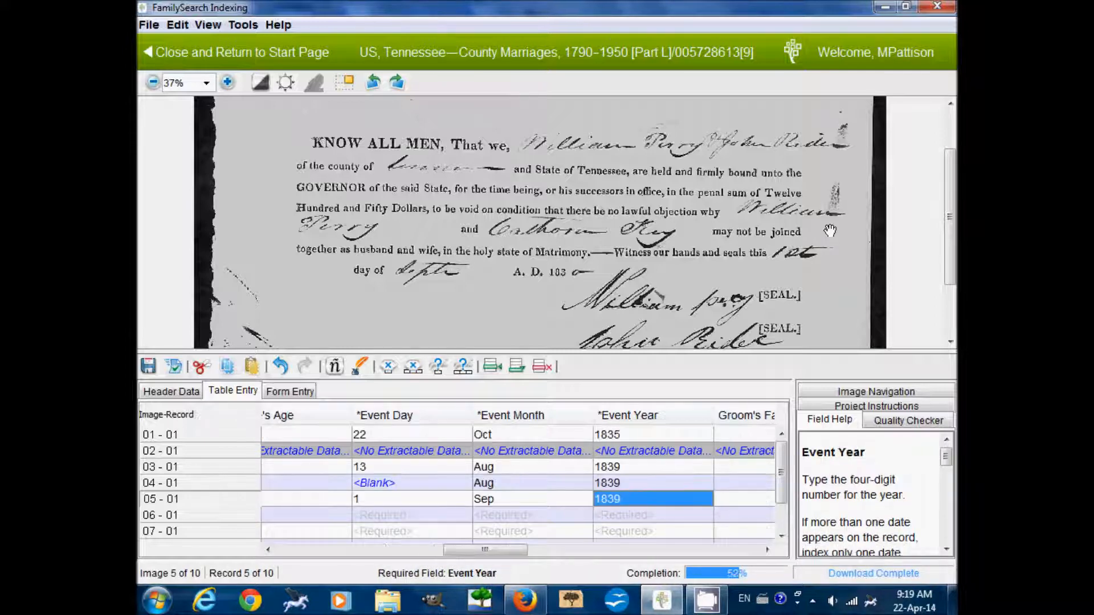
# - Check the handwritten year on the bond and set the event year of record 05 to 1830
pyautogui.click(227, 82)
pyautogui.moveTo(476, 273); pyautogui.dragTo(457, 208)
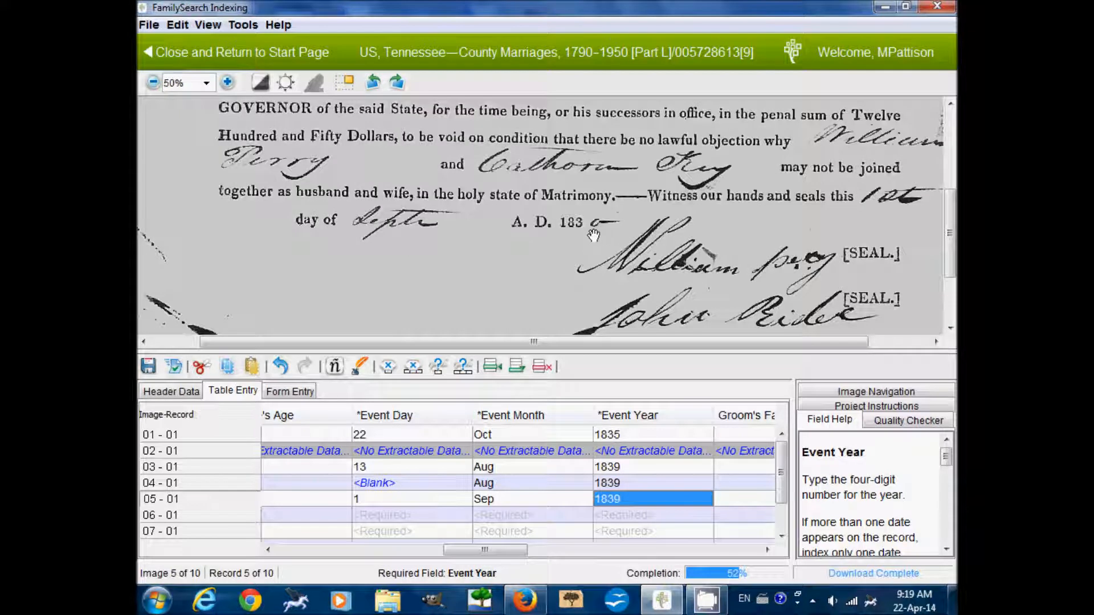
pyautogui.write('18')
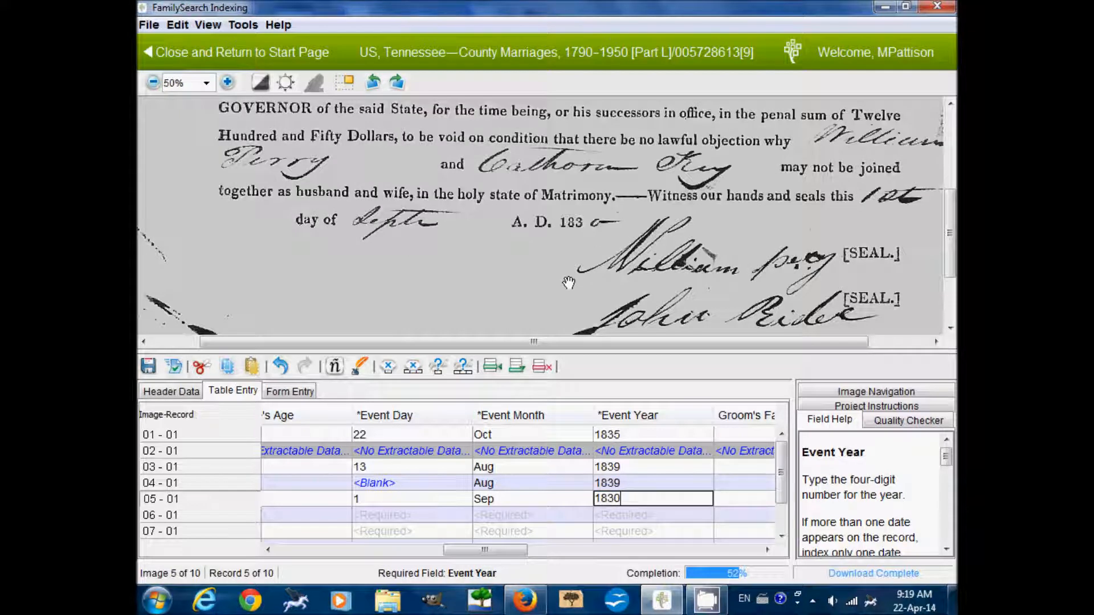
pyautogui.press('Tab')
# - Leave the parents' fields of record 05 blank, add 0 more records to its image, and advance to record 06
pyautogui.click(153, 82)
pyautogui.scroll(3, 491, 217)
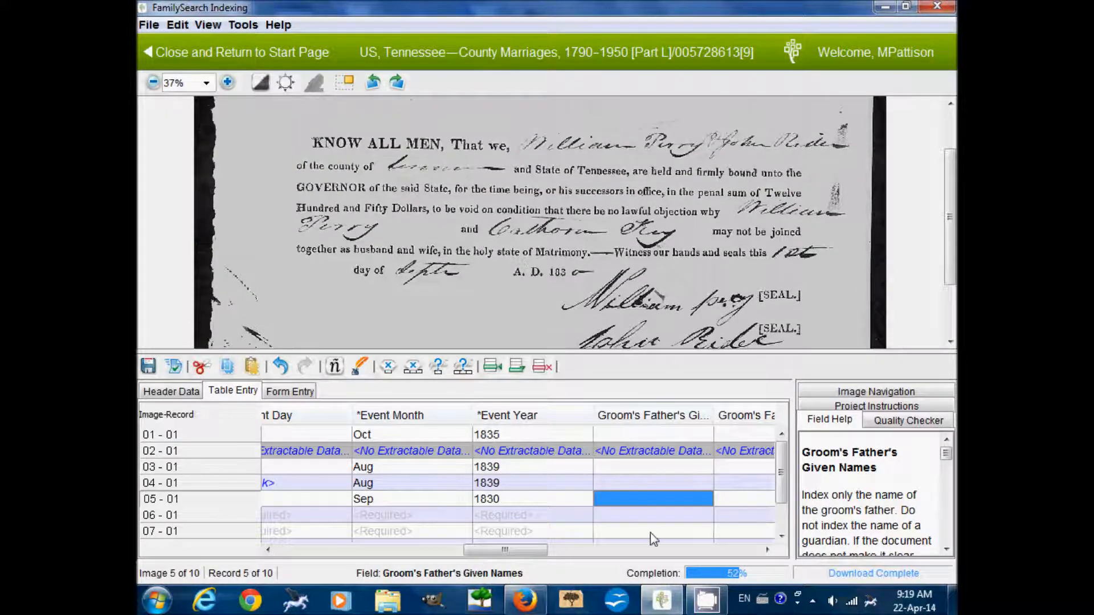
pyautogui.press('Tab')
pyautogui.moveTo(529, 549); pyautogui.dragTo(722, 550)
pyautogui.click(715, 500)
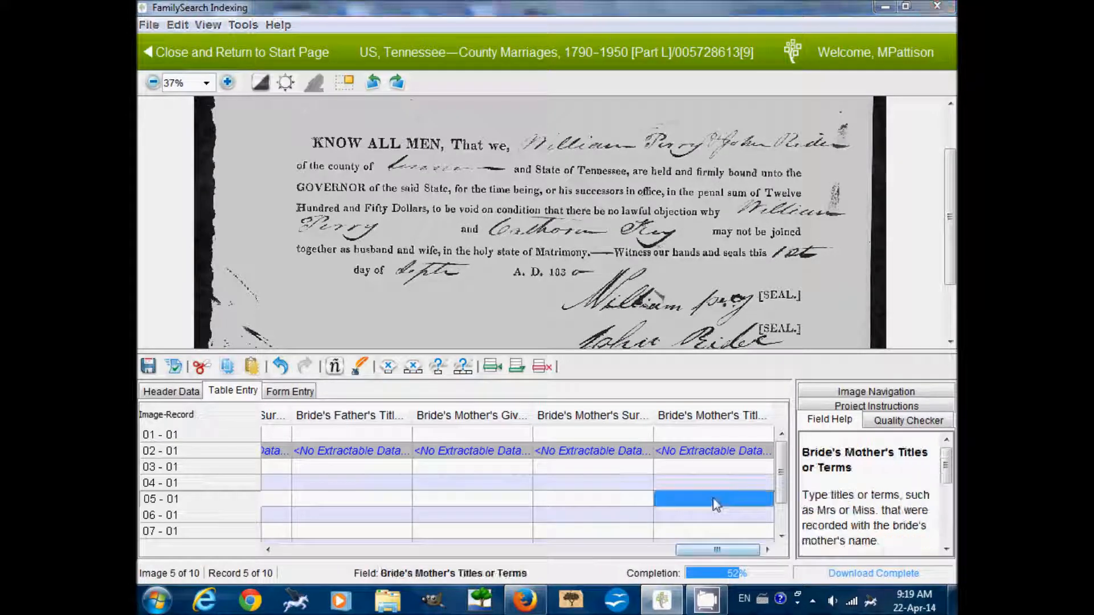
pyautogui.press('Tab')
pyautogui.click(515, 326)
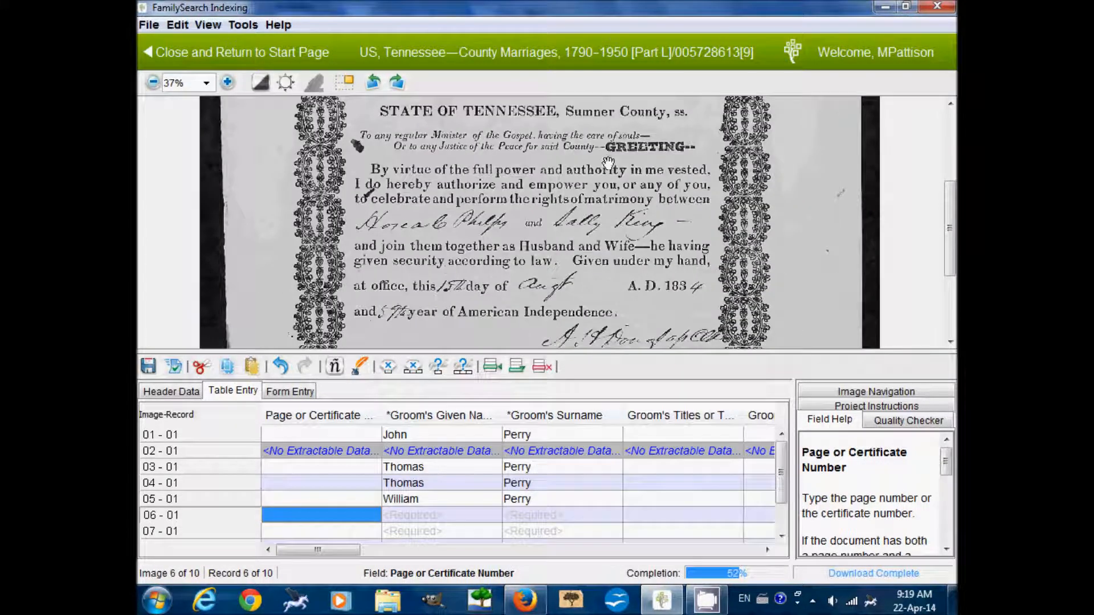
# - Enter the groom's given name with middle initial and his surname from the license in record 06, leaving the page number blank
pyautogui.press('Tab')
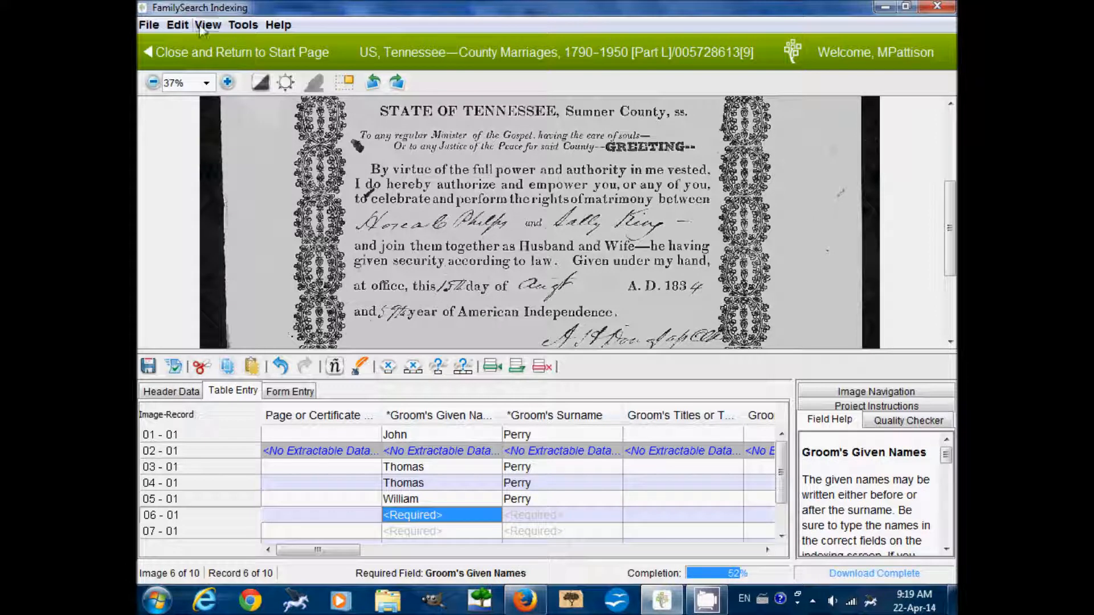
pyautogui.click(228, 82)
pyautogui.moveTo(310, 202); pyautogui.dragTo(302, 161)
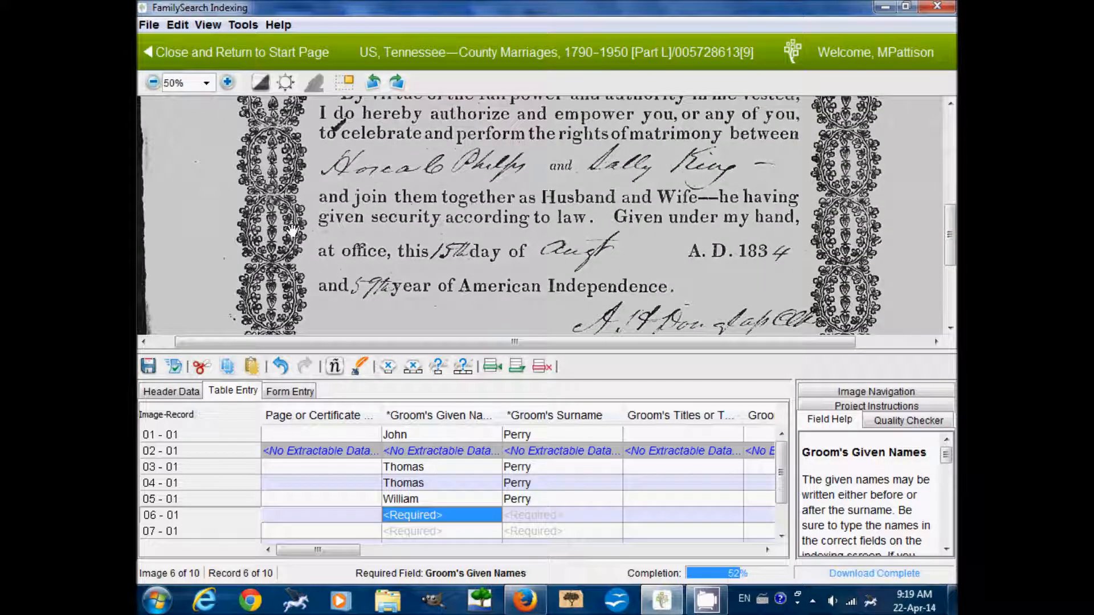
pyautogui.write('Hor')
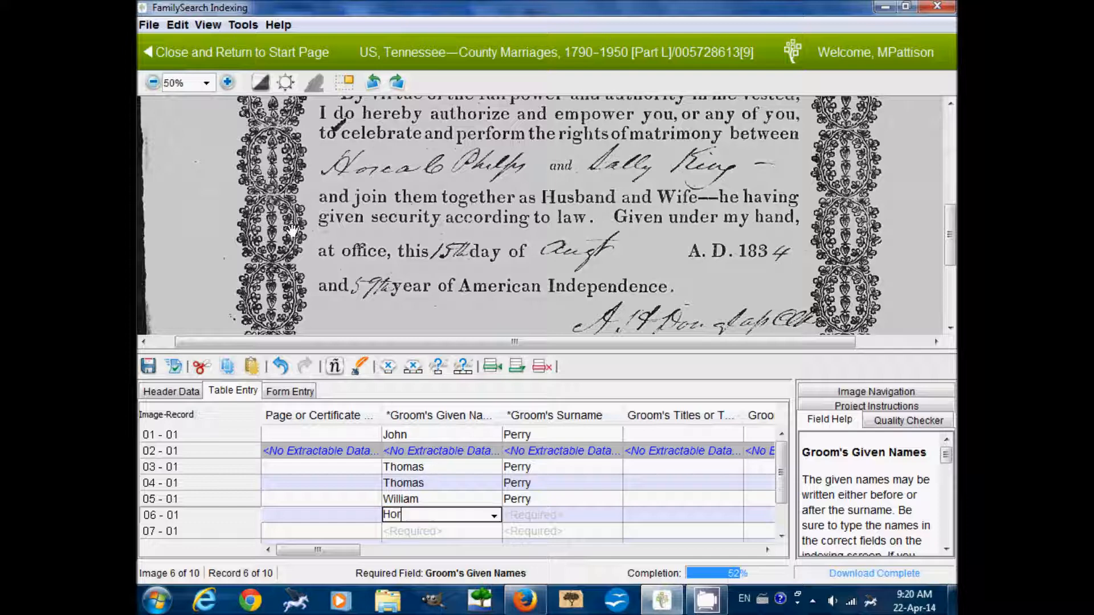
pyautogui.write('ca C')
pyautogui.press('Tab')
pyautogui.write('Ph')
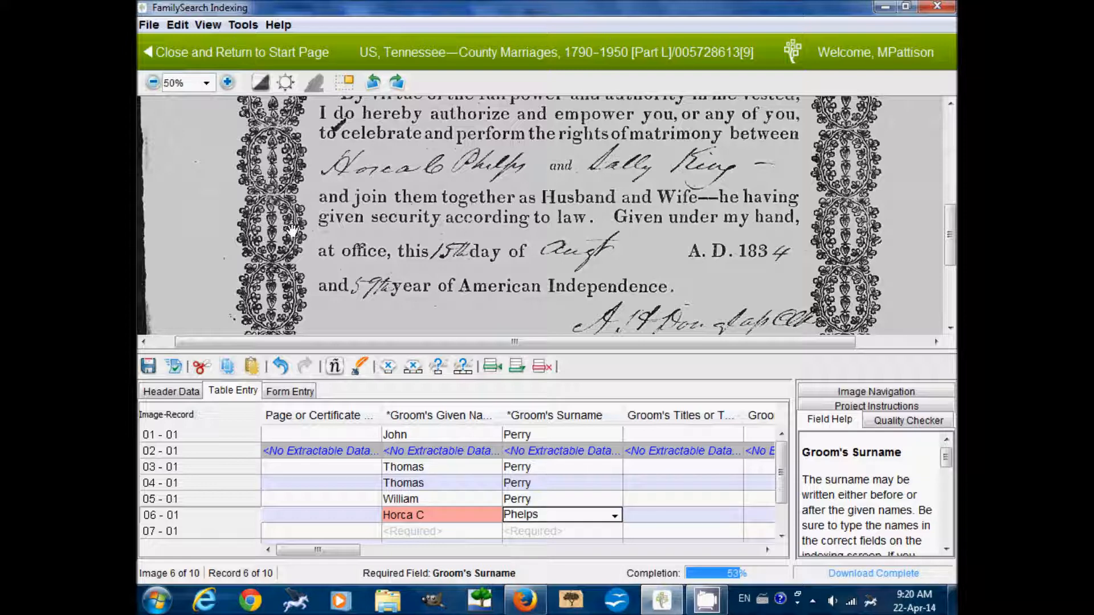
# - Enter the bride's given name and maiden name in record 06, leaving the groom's titles and age blank
pyautogui.press('Tab')
pyautogui.press('Tab')
pyautogui.press('Tab')
pyautogui.write('Sally')
pyautogui.press('Tab')
pyautogui.write('King')
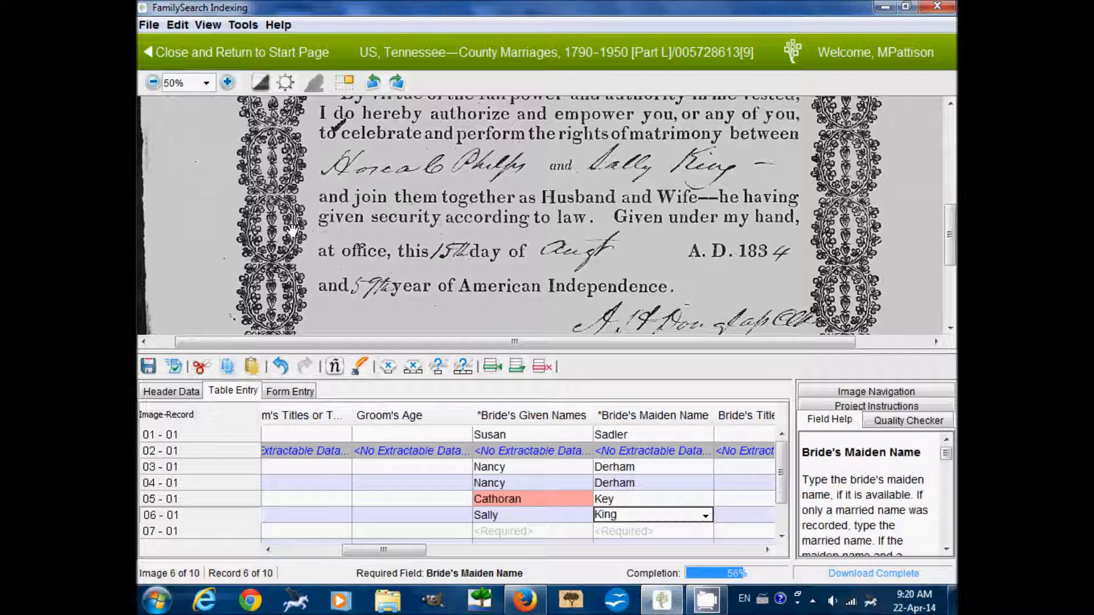
# - Enter event day 15, month Aug and year 1834 in record 06, leaving the bride's titles and age blank
pyautogui.press('Tab')
pyautogui.press('Tab')
pyautogui.press('Tab')
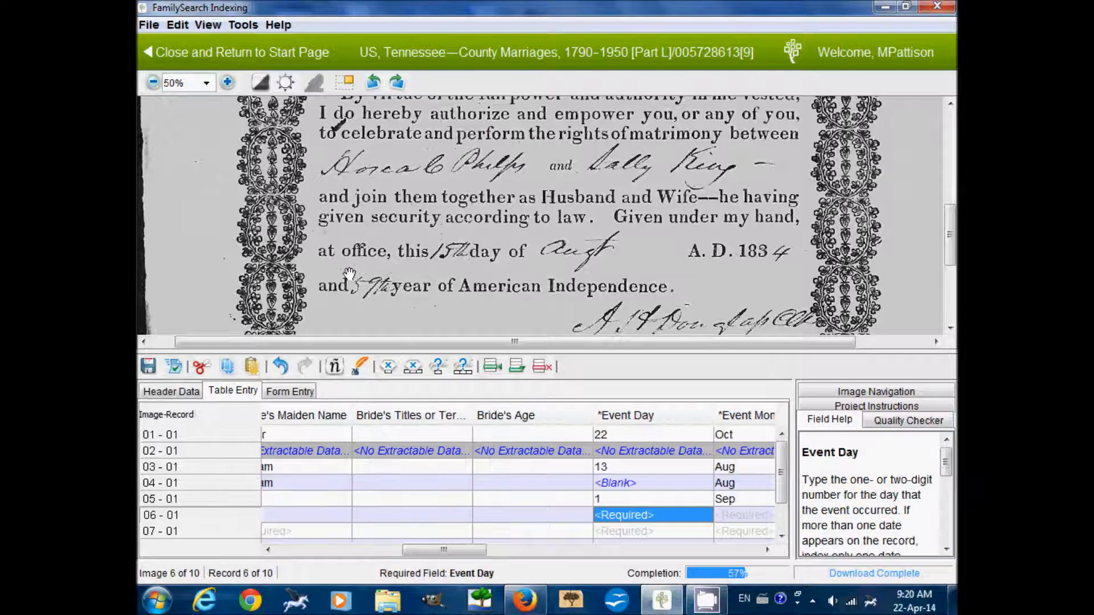
pyautogui.scroll(-3, 349, 273)
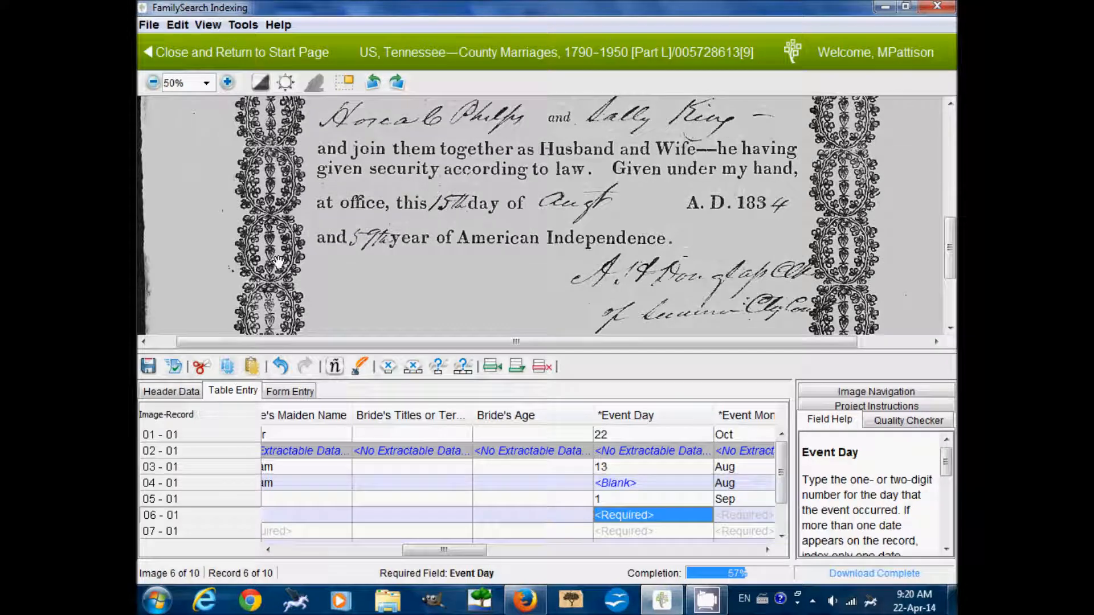
pyautogui.write('15')
pyautogui.press('Tab')
pyautogui.write('Au')
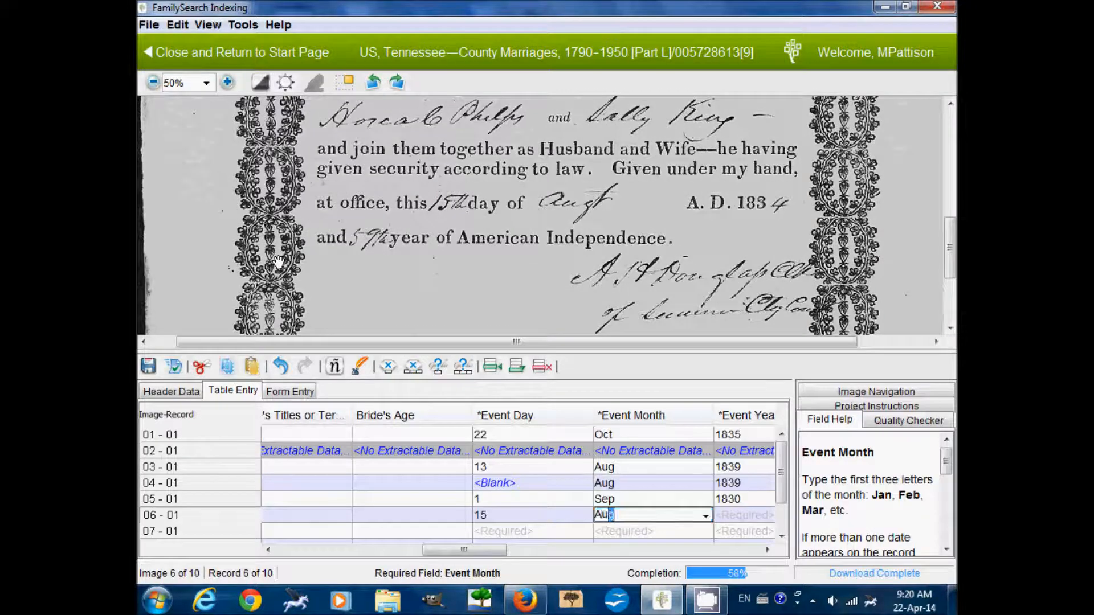
pyautogui.press('Tab')
pyautogui.write('1')
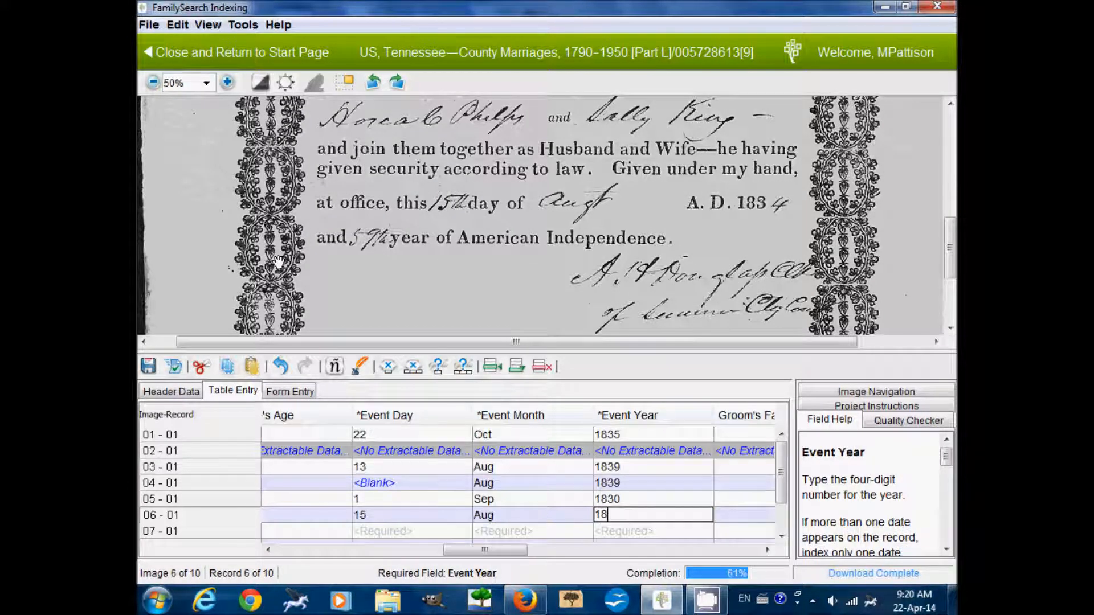
pyautogui.press('Tab')
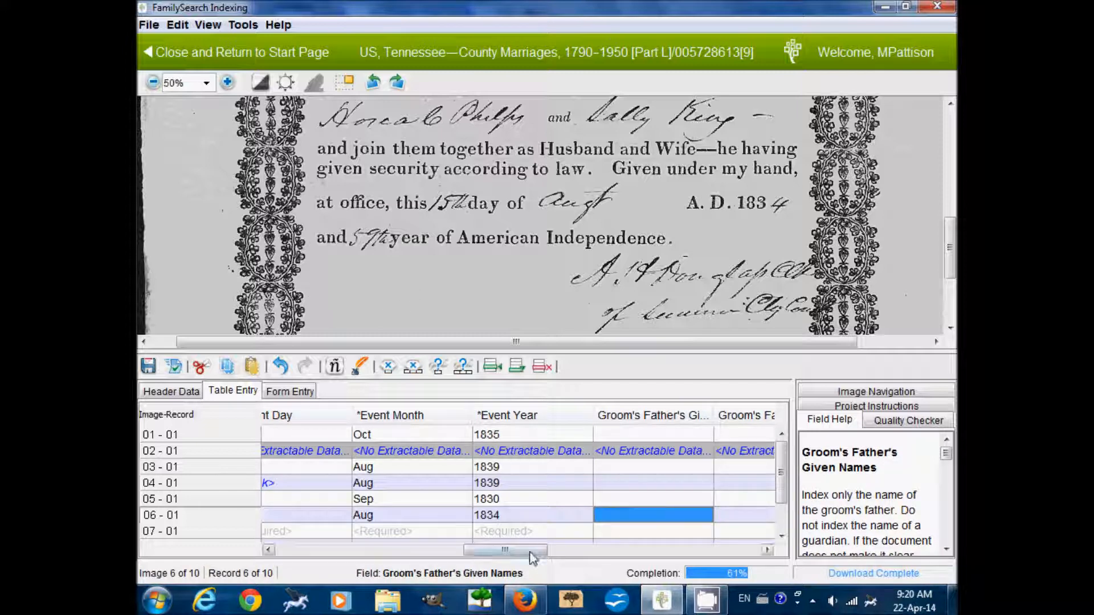
# - Leave the parents' fields of record 06 blank, add 0 more records to its image, and advance to record 07
pyautogui.moveTo(530, 555); pyautogui.dragTo(556, 554)
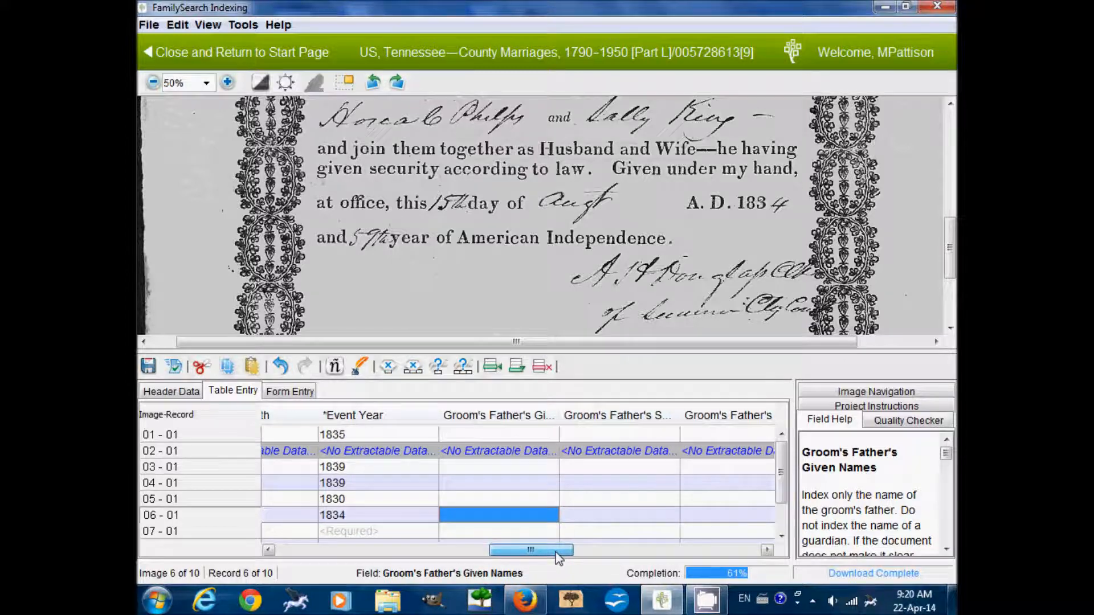
pyautogui.moveTo(602, 278); pyautogui.dragTo(604, 249)
pyautogui.moveTo(507, 549); pyautogui.dragTo(719, 544)
pyautogui.click(720, 519)
pyautogui.press('Tab')
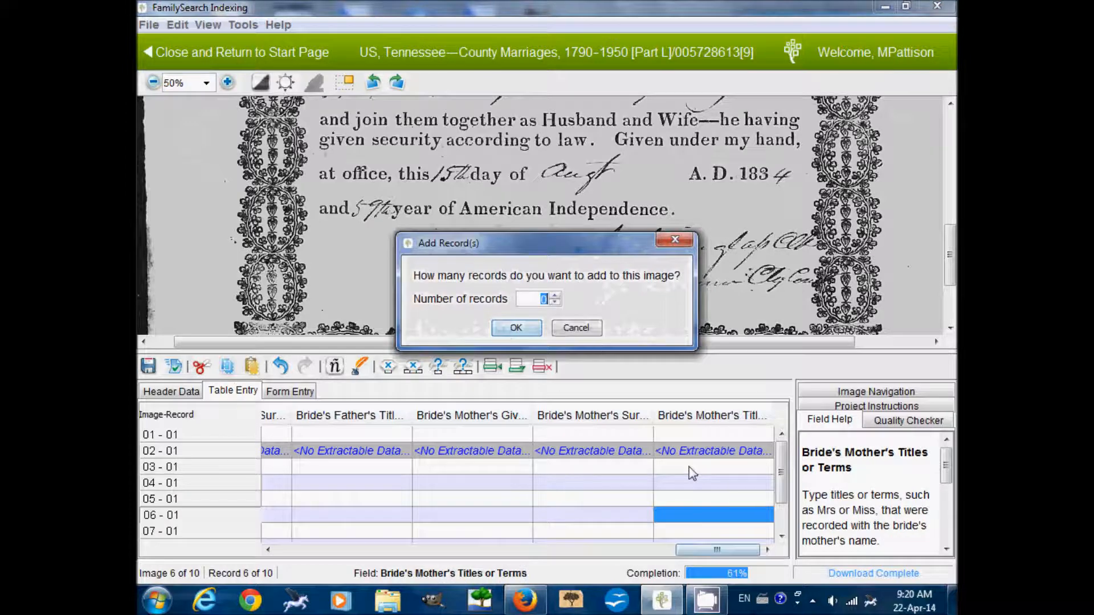
pyautogui.press('Return')
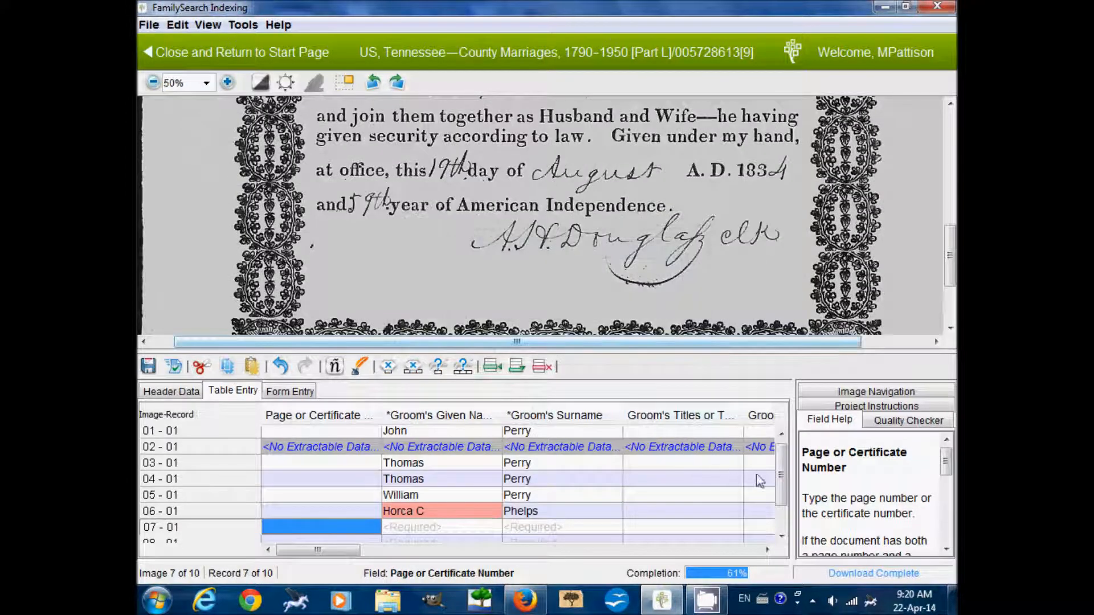
# - Enter the groom's given name and surname from the license in record 07, leaving the page or certificate number blank
pyautogui.moveTo(781, 484)
pyautogui.mouseDown()
pyautogui.moveTo(784, 512)
pyautogui.moveTo(783, 479)
pyautogui.mouseUp()
pyautogui.moveTo(513, 175); pyautogui.dragTo(508, 293)
pyautogui.press('Tab')
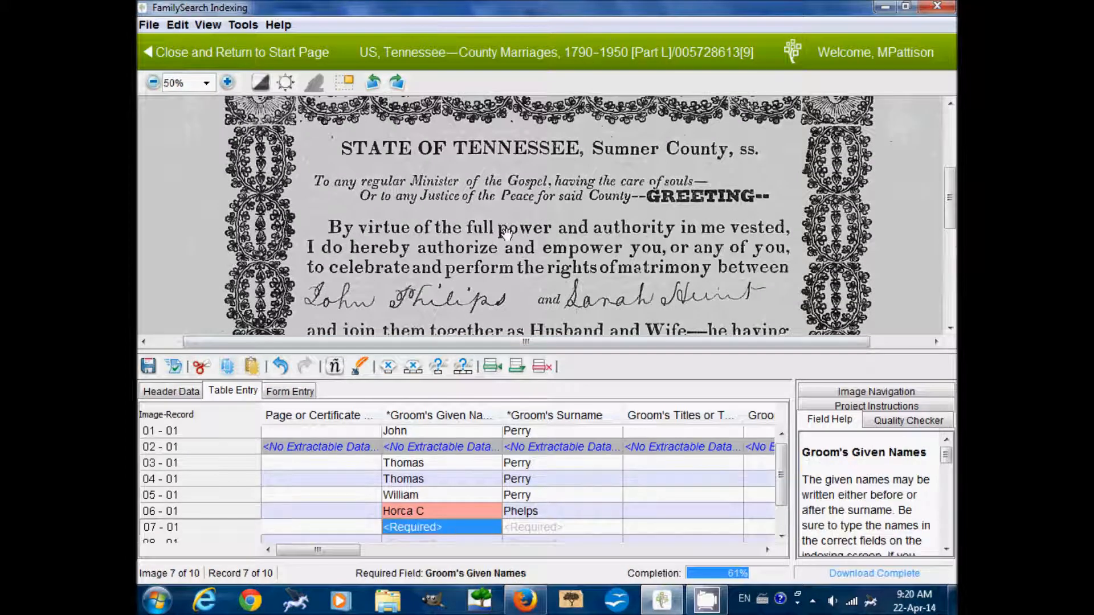
pyautogui.moveTo(475, 249); pyautogui.dragTo(473, 247)
pyautogui.write('John')
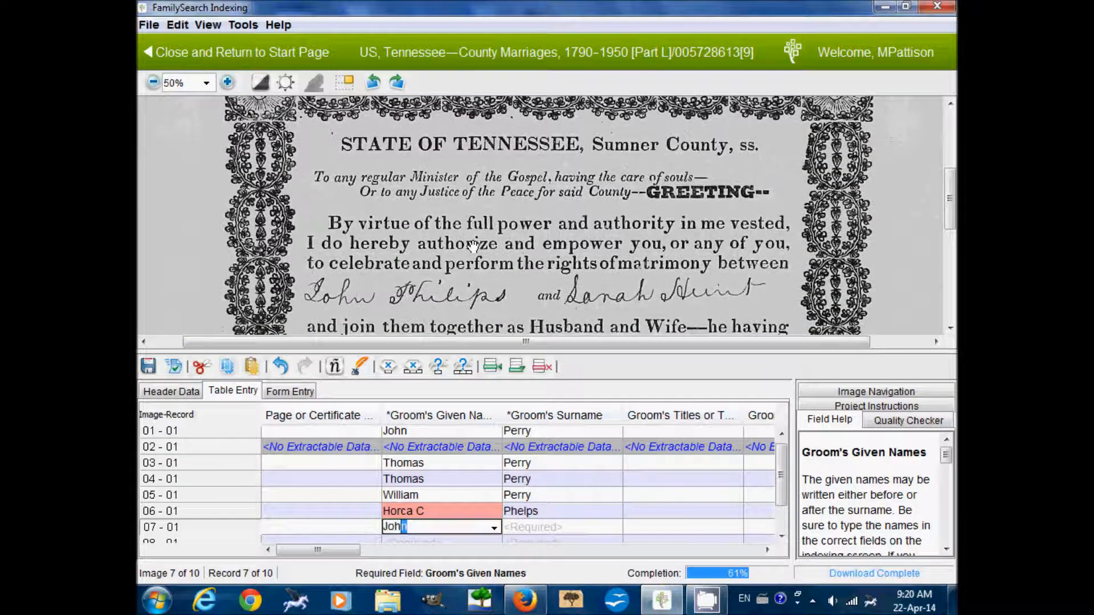
pyautogui.press('Tab')
pyautogui.write('Philip')
pyautogui.write('s')
# - Enter the bride's given name and maiden name in record 07, leaving the groom's titles and age blank
pyautogui.press('Tab')
pyautogui.press('Tab')
pyautogui.press('Tab')
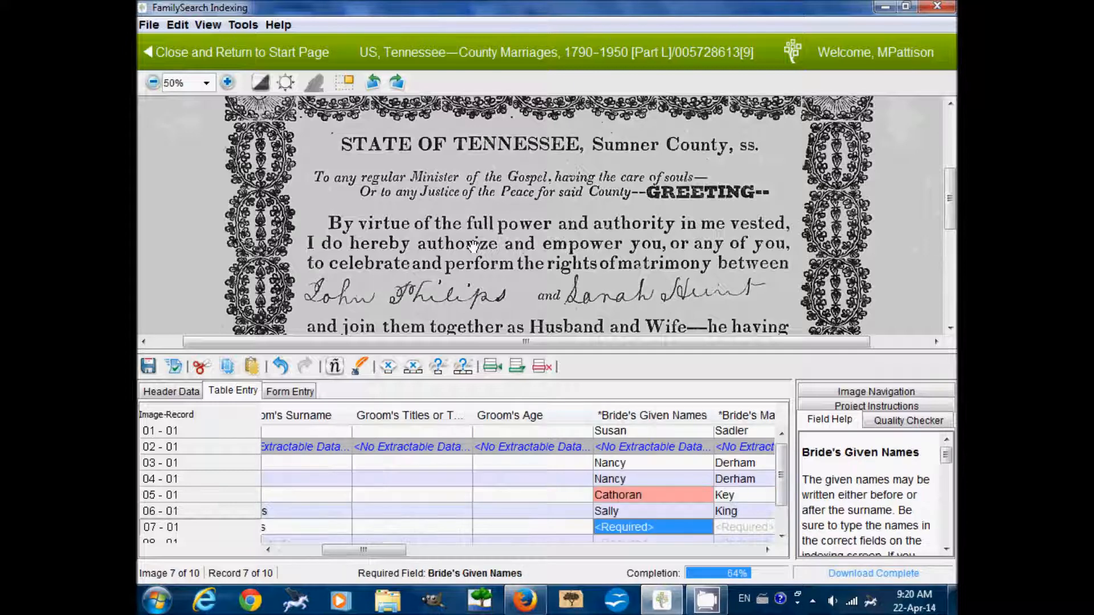
pyautogui.write('Sarah')
pyautogui.press('Tab')
pyautogui.write('Hun')
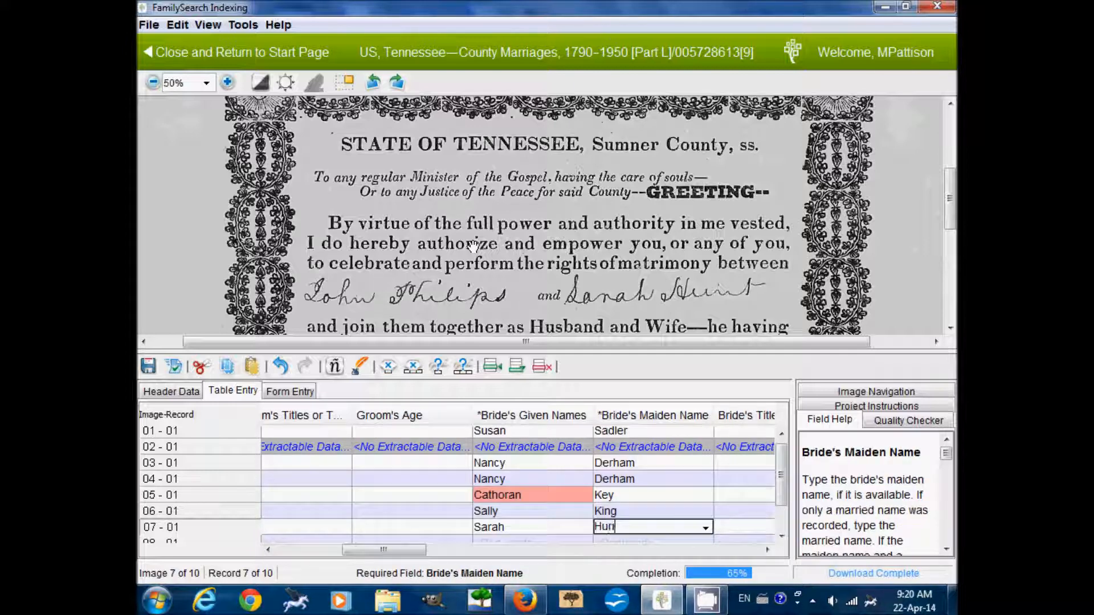
pyautogui.write('t')
# - Enter event day 19, month Aug and year 1834 in record 07, leaving the bride's titles and age blank
pyautogui.press('Tab')
pyautogui.press('Tab')
pyautogui.moveTo(464, 284); pyautogui.dragTo(475, 117)
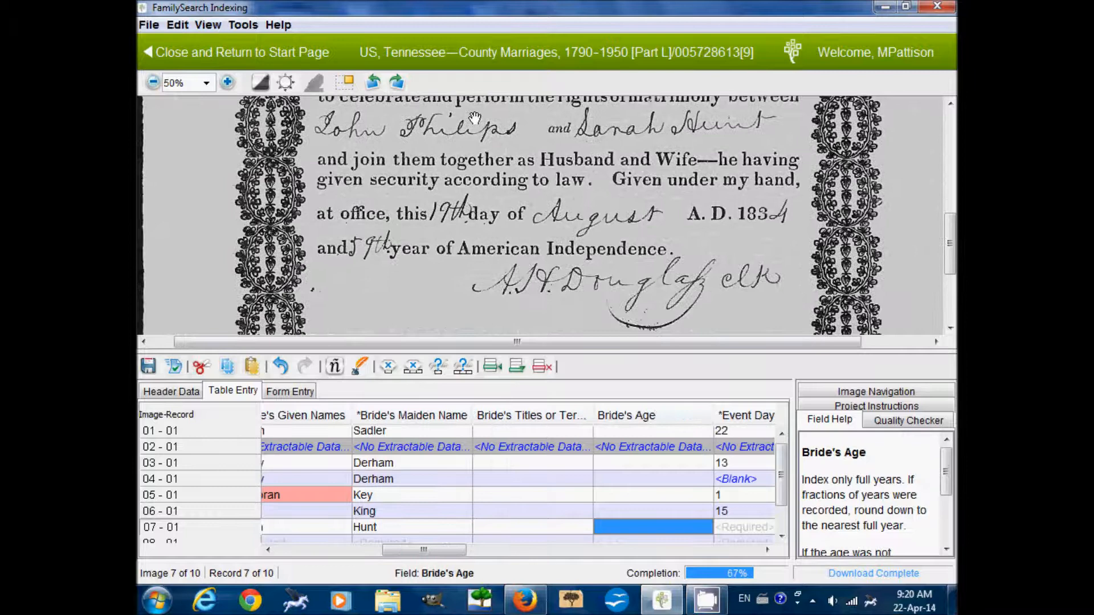
pyautogui.press('Tab')
pyautogui.write('19')
pyautogui.press('Tab')
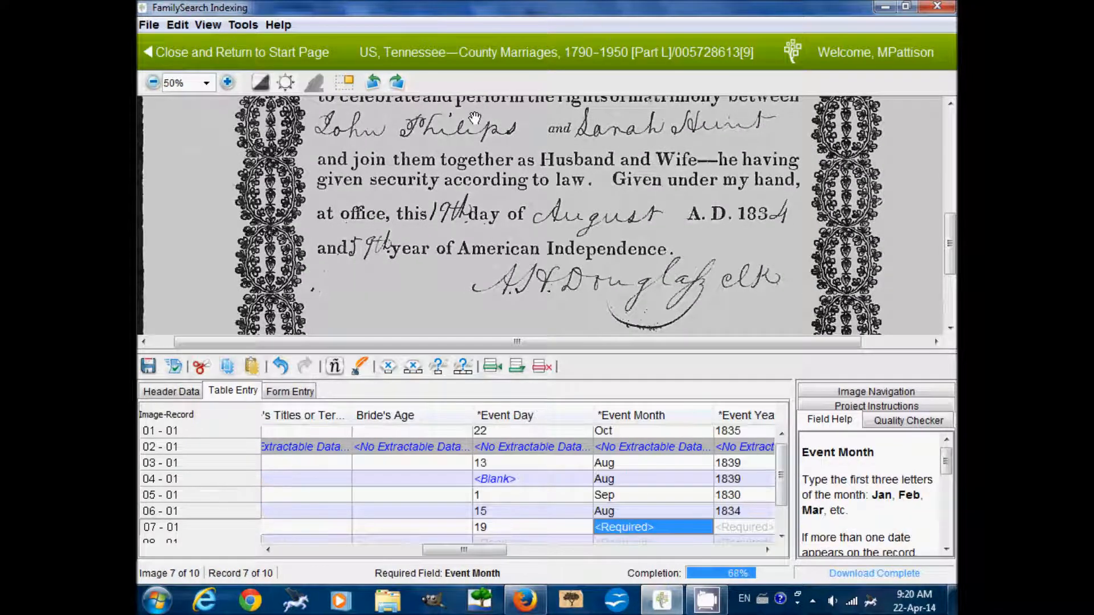
pyautogui.write('Aug')
pyautogui.press('Tab')
pyautogui.write('1')
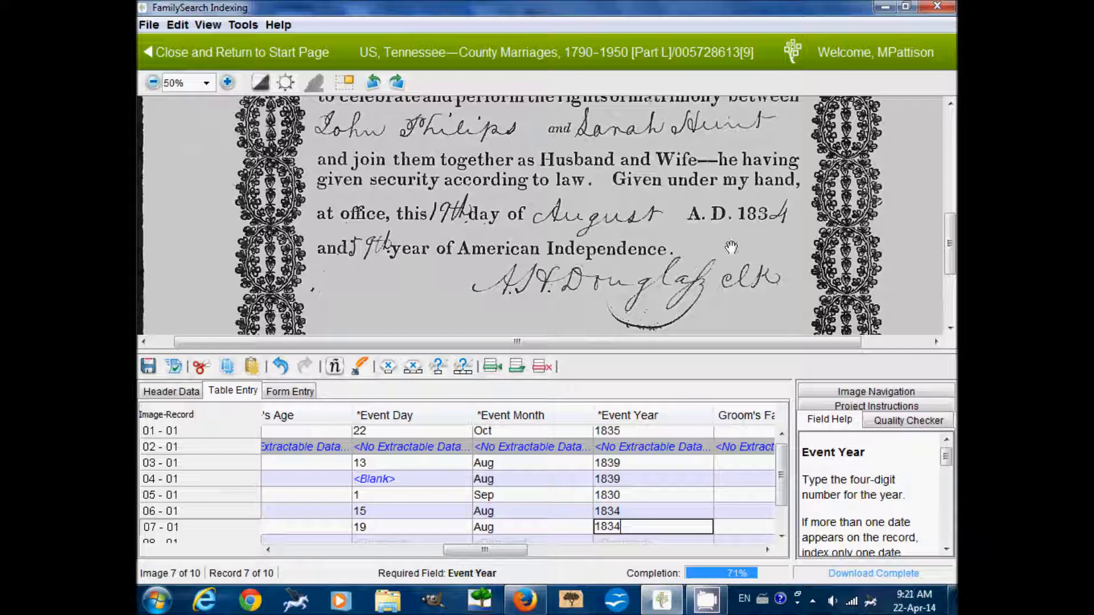
# - Leave the parents' fields of record 07 blank and advance to record 08
pyautogui.moveTo(951, 262); pyautogui.dragTo(952, 274)
pyautogui.press('Tab')
pyautogui.press('Tab')
pyautogui.press('Tab')
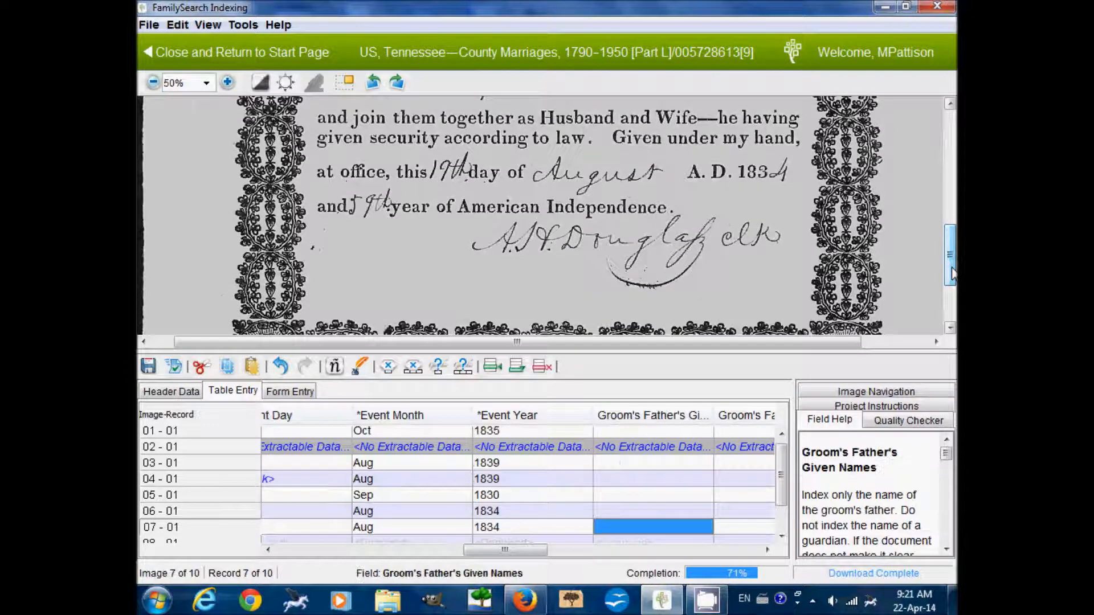
pyautogui.moveTo(567, 556); pyautogui.dragTo(739, 552)
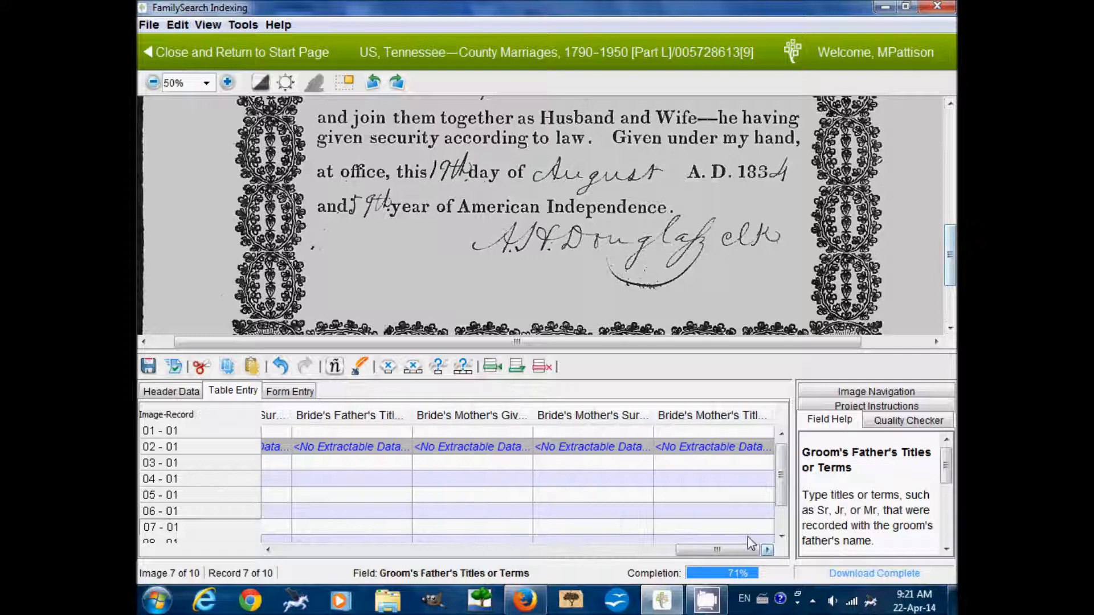
pyautogui.click(746, 532)
pyautogui.press('Tab')
# - Enter the groom's given name and surname from the bond in record 08, leaving the page or certificate number blank
pyautogui.click(518, 340)
pyautogui.click(152, 83)
pyautogui.moveTo(542, 191); pyautogui.dragTo(533, 308)
pyautogui.moveTo(621, 170); pyautogui.dragTo(657, 169)
pyautogui.press('Tab')
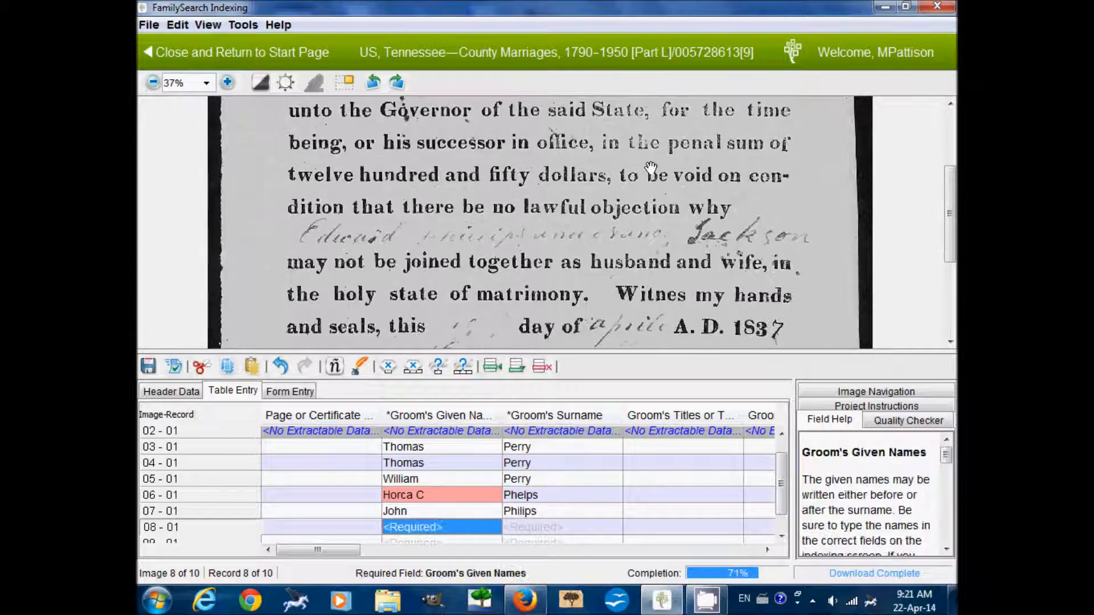
pyautogui.write('Edward')
pyautogui.press('Tab')
pyautogui.write('Phillips')
# - Enter the bride's given name and maiden name in record 08, leaving the groom's titles and age blank
pyautogui.press('Tab')
pyautogui.press('Tab')
pyautogui.press('Tab')
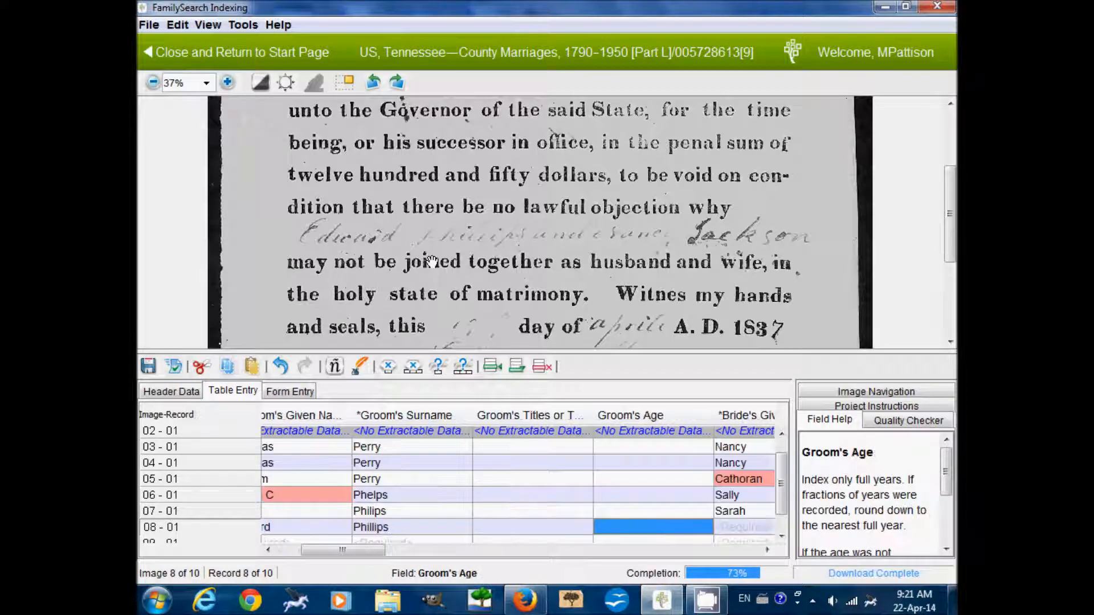
pyautogui.write('Nancy')
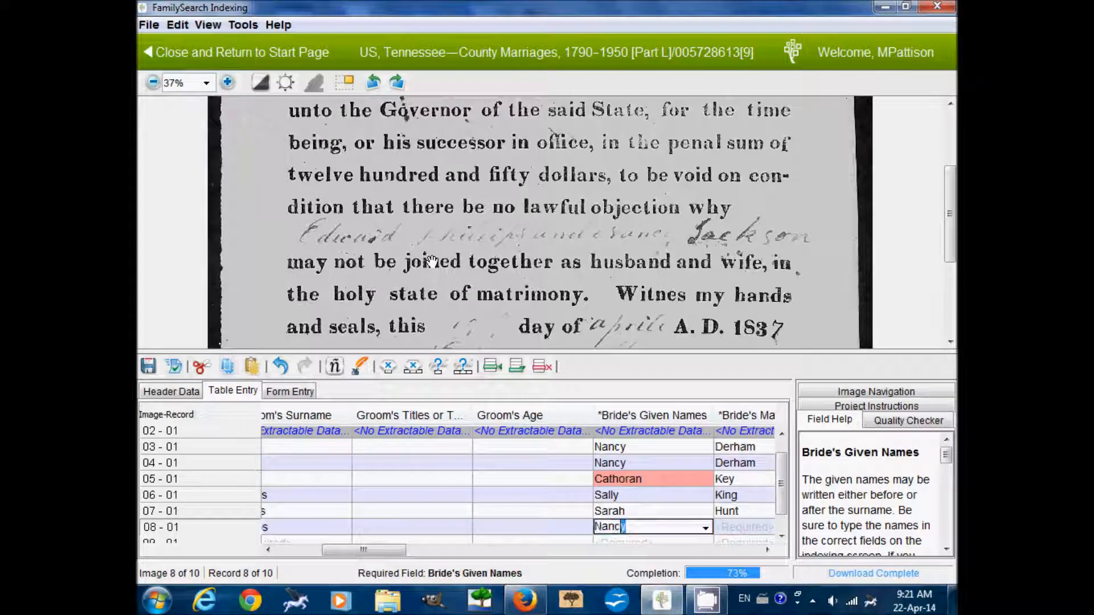
pyautogui.press('Tab')
pyautogui.write('Jackson')
# - Enter event day 19, month Apr and year 1837 in record 08, leaving the bride's titles and age blank
pyautogui.press('Tab')
pyautogui.press('Tab')
pyautogui.press('Tab')
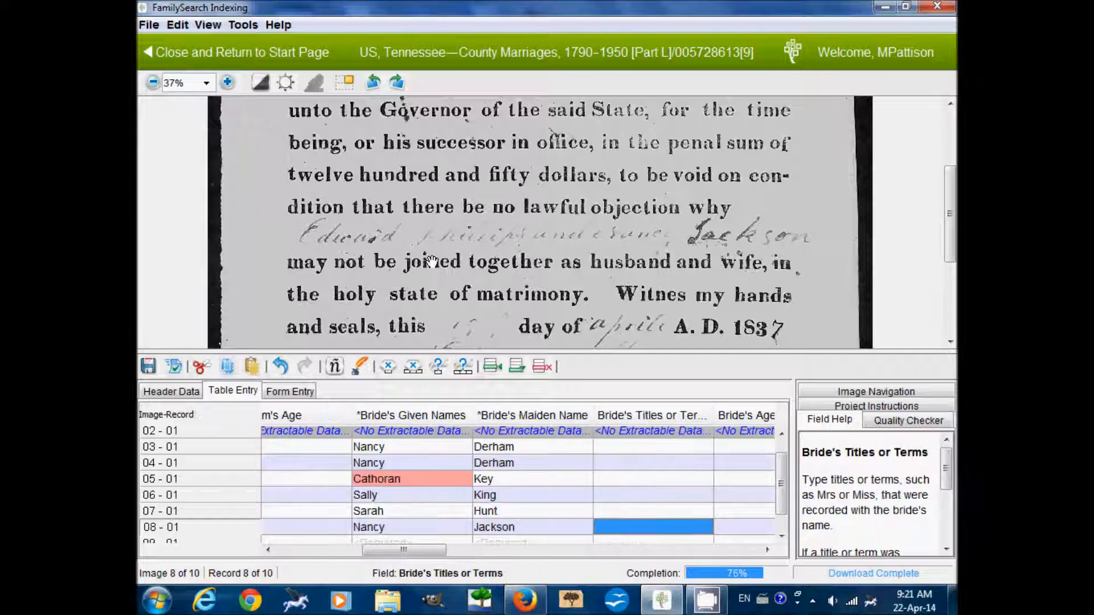
pyautogui.moveTo(450, 263); pyautogui.dragTo(476, 178)
pyautogui.write('19')
pyautogui.press('Tab')
pyautogui.write('Apr')
pyautogui.press('Tab')
pyautogui.write('1837')
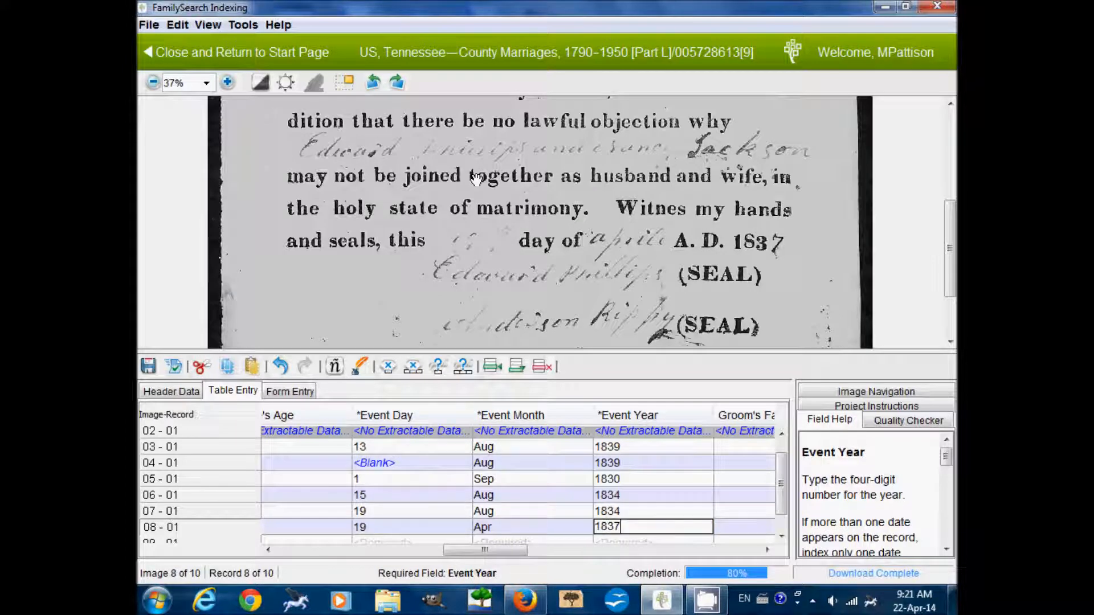
# - Leave the parents' fields of record 08 blank and enter the groom's given name and surname from the license in record 09
pyautogui.press('Tab')
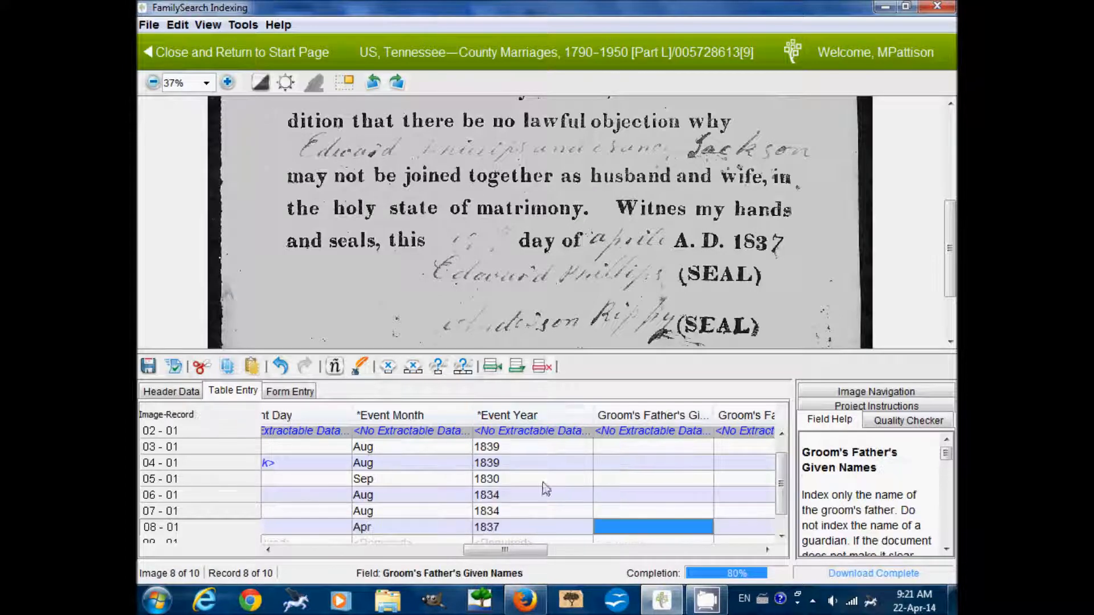
pyautogui.moveTo(524, 555); pyautogui.dragTo(336, 554)
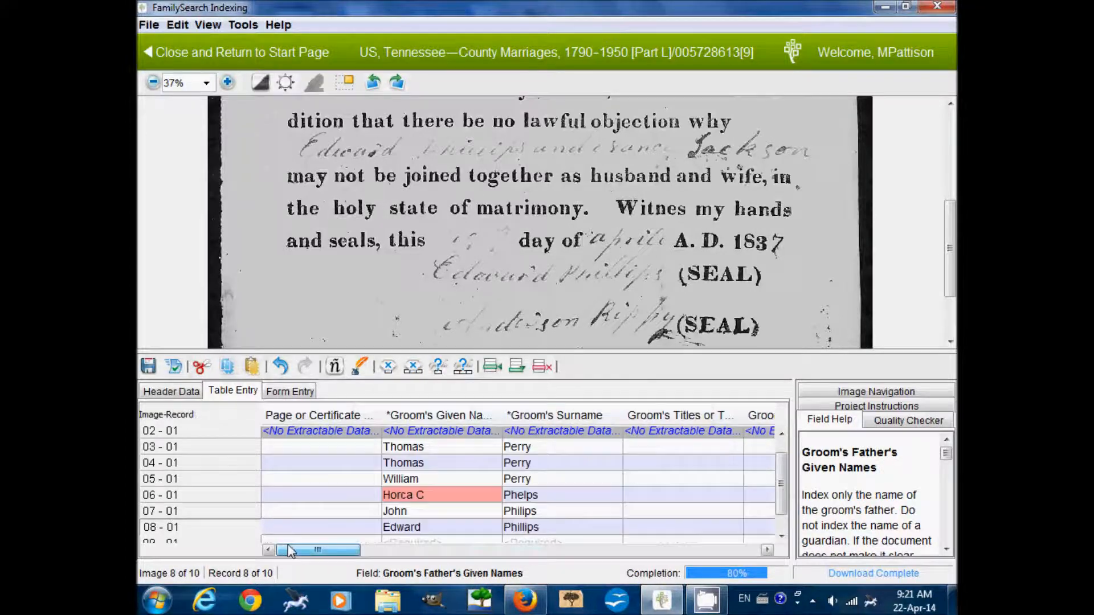
pyautogui.click(393, 541)
pyautogui.scroll(7, 656, 229)
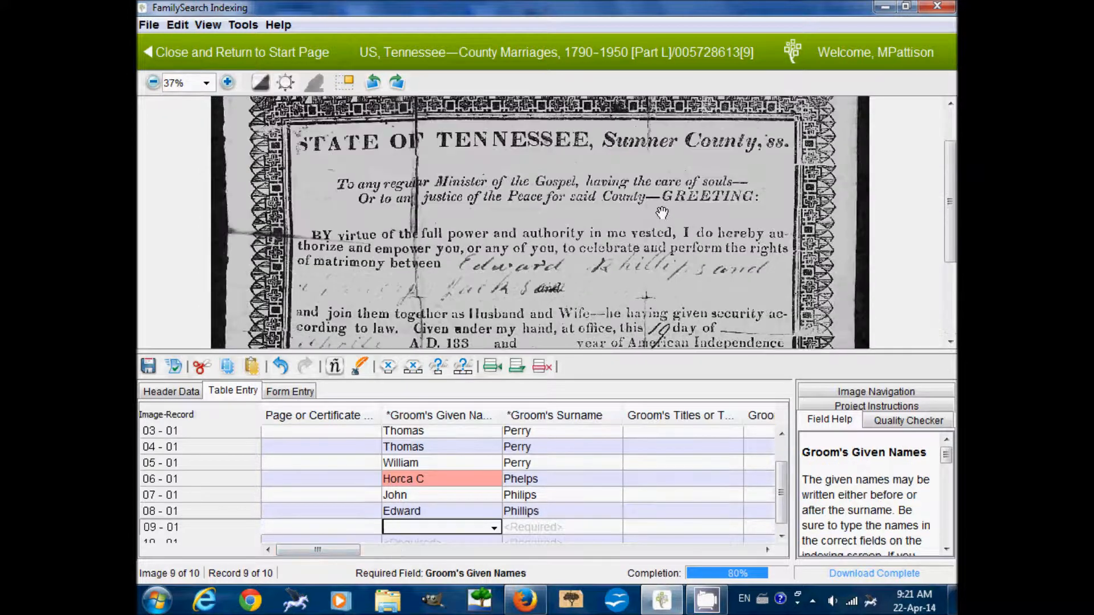
pyautogui.scroll(-1, 691, 223)
pyautogui.write('Edward')
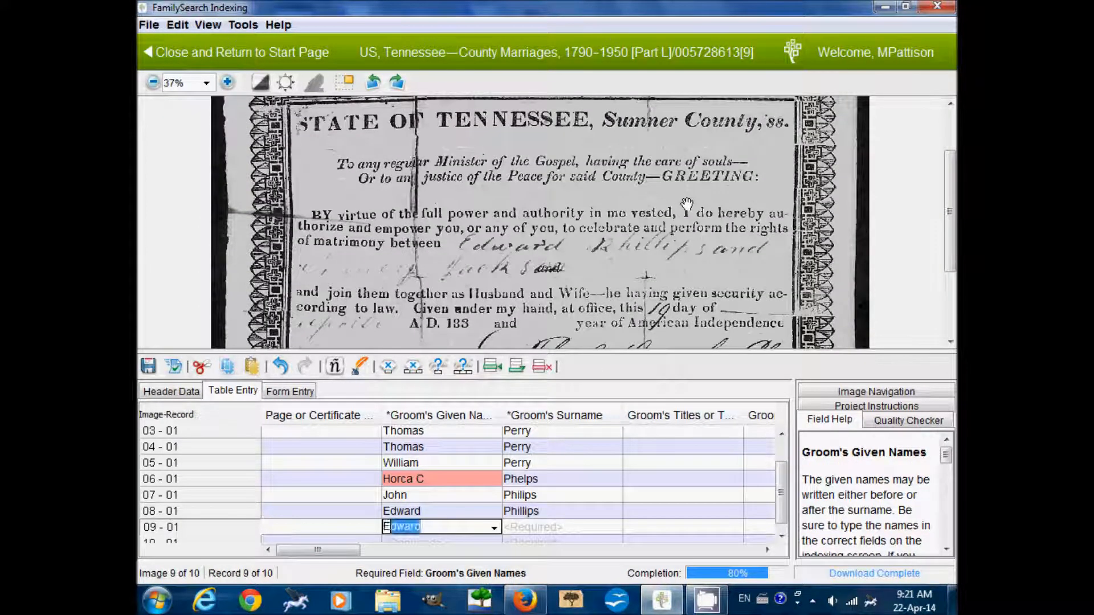
pyautogui.press('Tab')
pyautogui.write('P')
# - Enter the bride's given name and maiden name in record 09, leaving the groom's titles and age blank
pyautogui.press('Tab')
pyautogui.press('Tab')
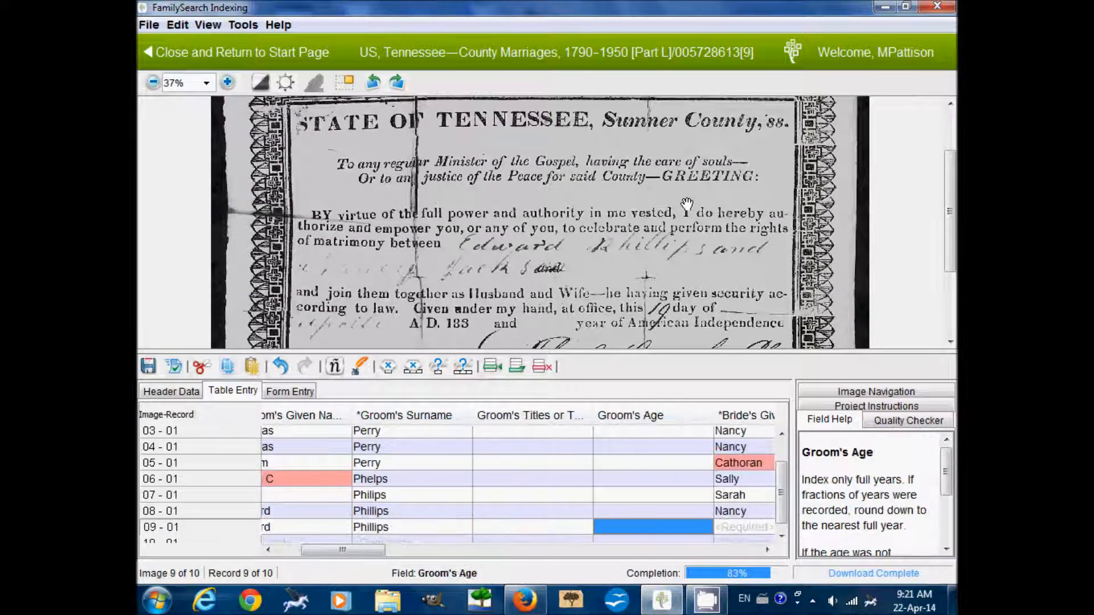
pyautogui.press('Tab')
pyautogui.write('N')
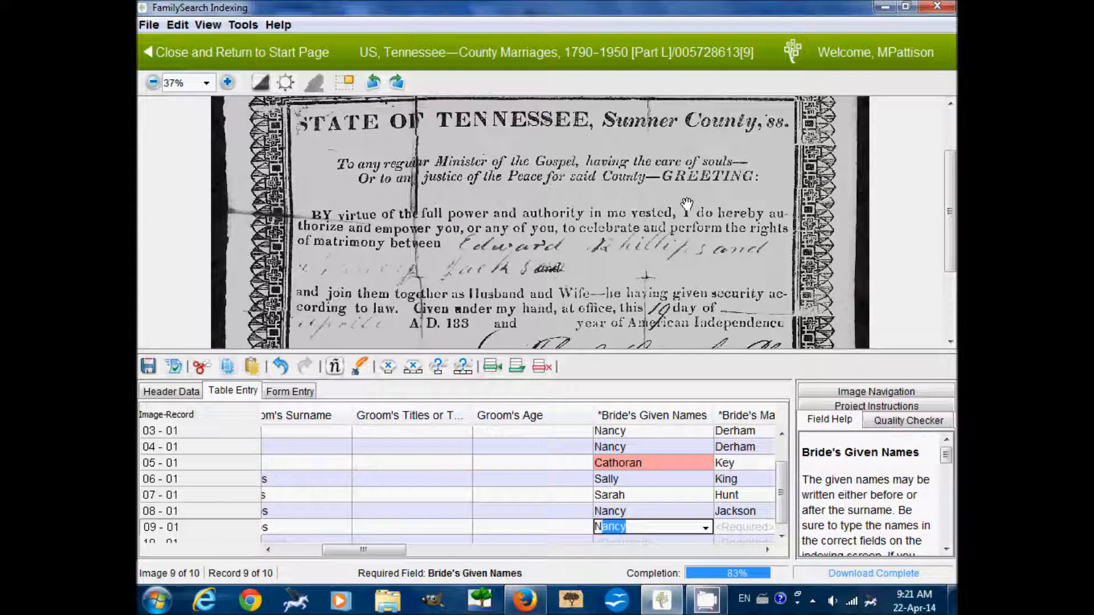
pyautogui.press('Tab')
pyautogui.write('J')
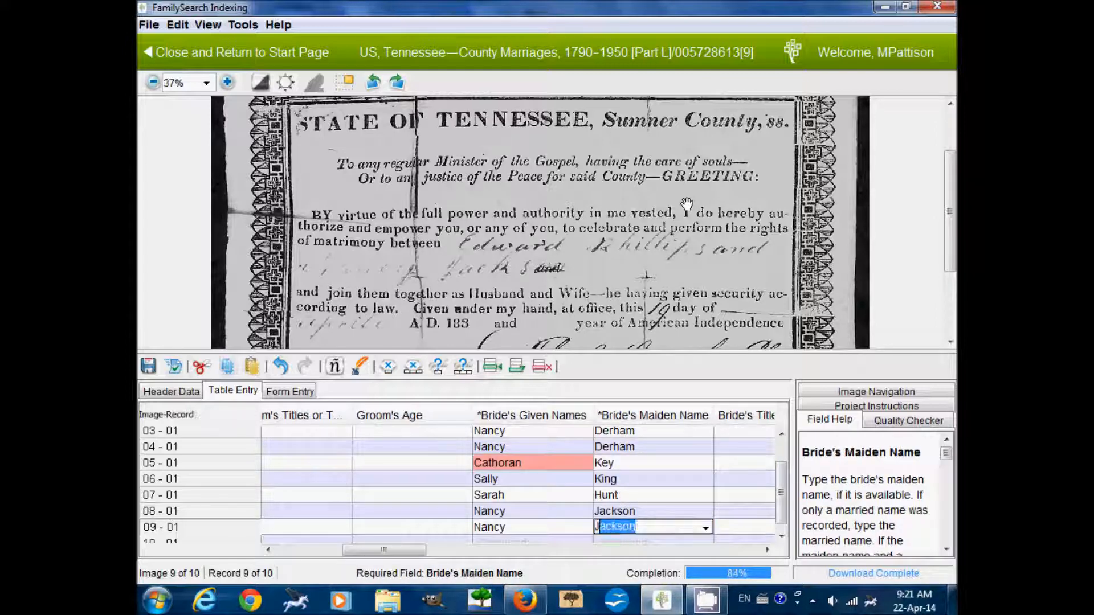
# - Enter event day 19 and month Apr in record 09, leave the bride's titles and age blank, and clear the event year
pyautogui.press('Tab')
pyautogui.scroll(-3, 734, 219)
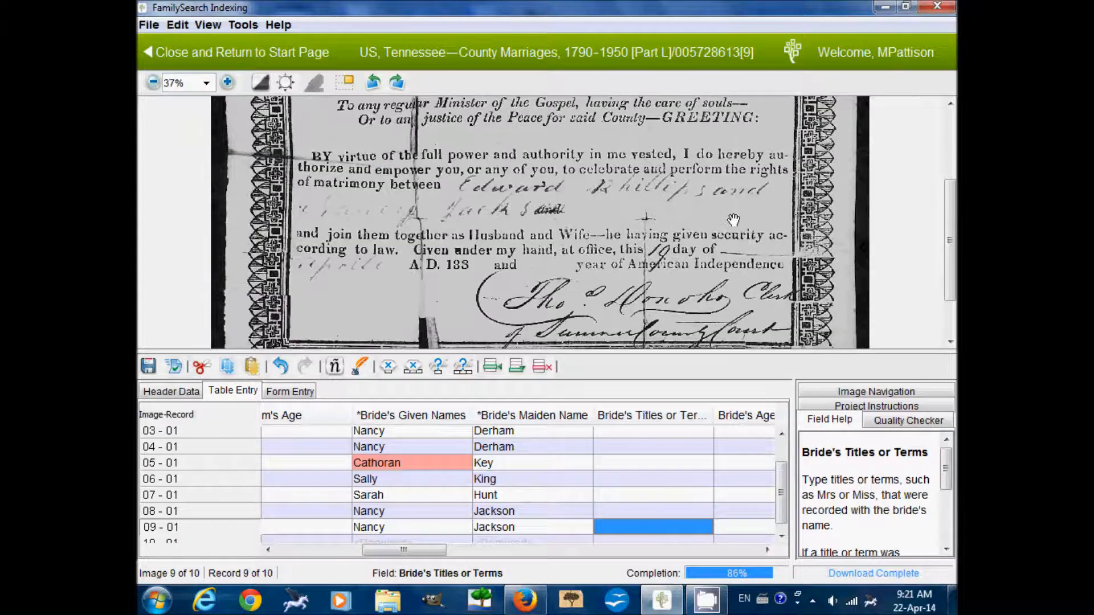
pyautogui.press('Tab')
pyautogui.press('Tab')
pyautogui.write('19')
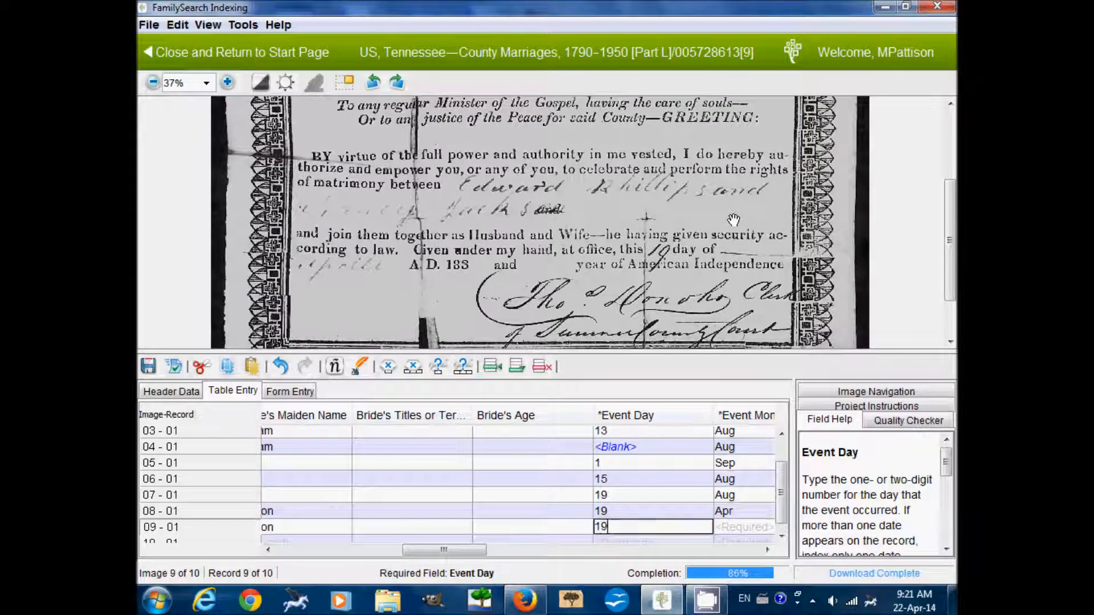
pyautogui.press('Tab')
pyautogui.write('Apr')
pyautogui.press('Tab')
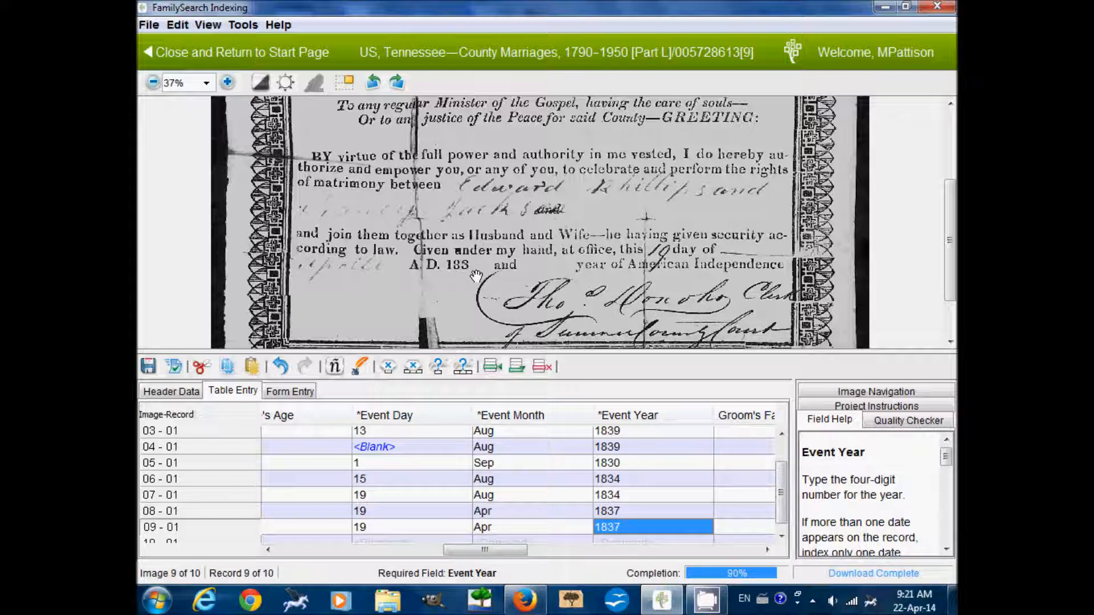
pyautogui.press('BackSpace')
# - Read the Event Year field help on incomplete years and enter 1837 as the event year of record 09
pyautogui.scroll(-1, 788, 517)
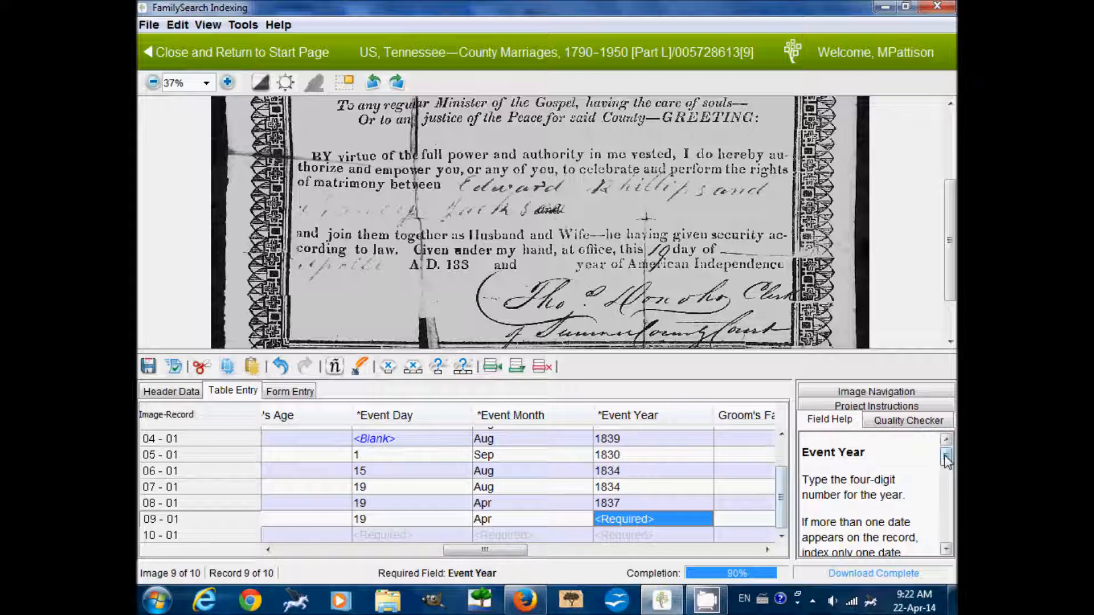
pyautogui.moveTo(946, 461); pyautogui.dragTo(947, 470)
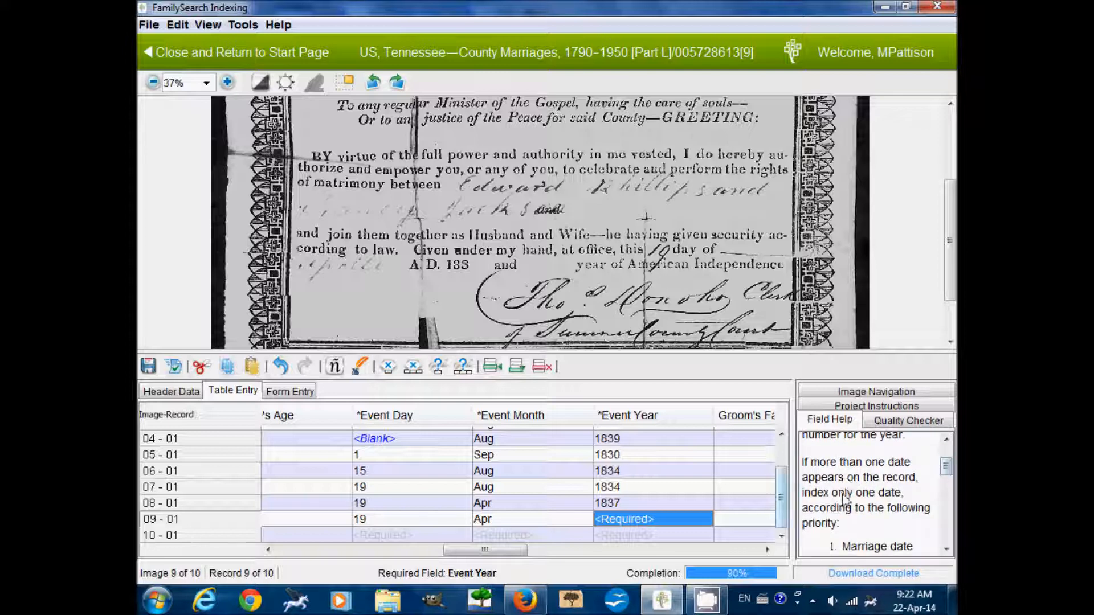
pyautogui.moveTo(947, 469); pyautogui.dragTo(948, 497)
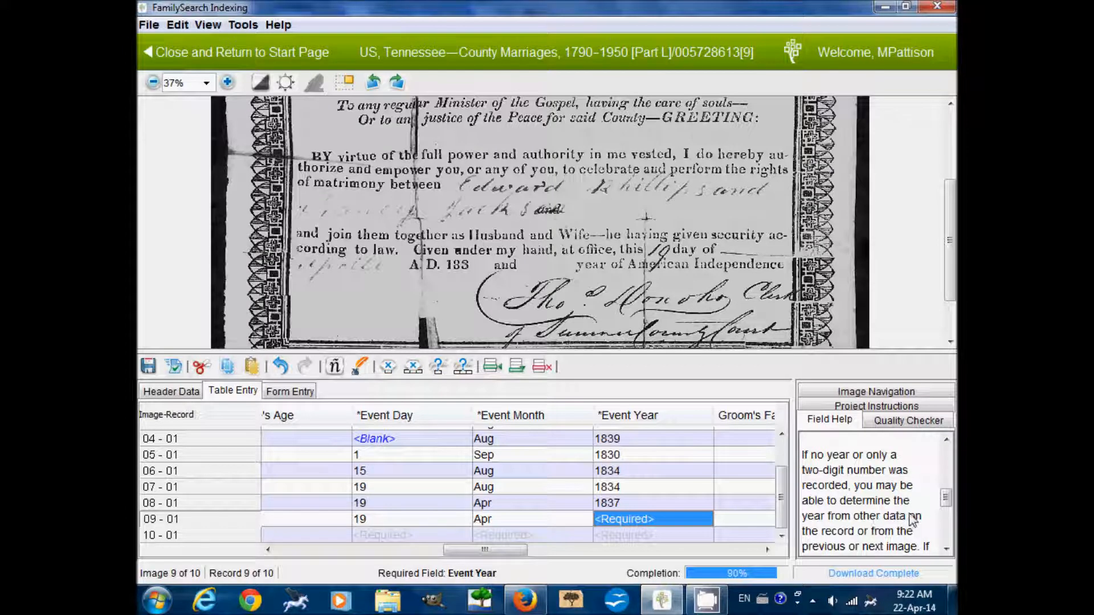
pyautogui.moveTo(910, 516); pyautogui.dragTo(887, 534)
pyautogui.moveTo(947, 498); pyautogui.dragTo(910, 460)
pyautogui.click(916, 488)
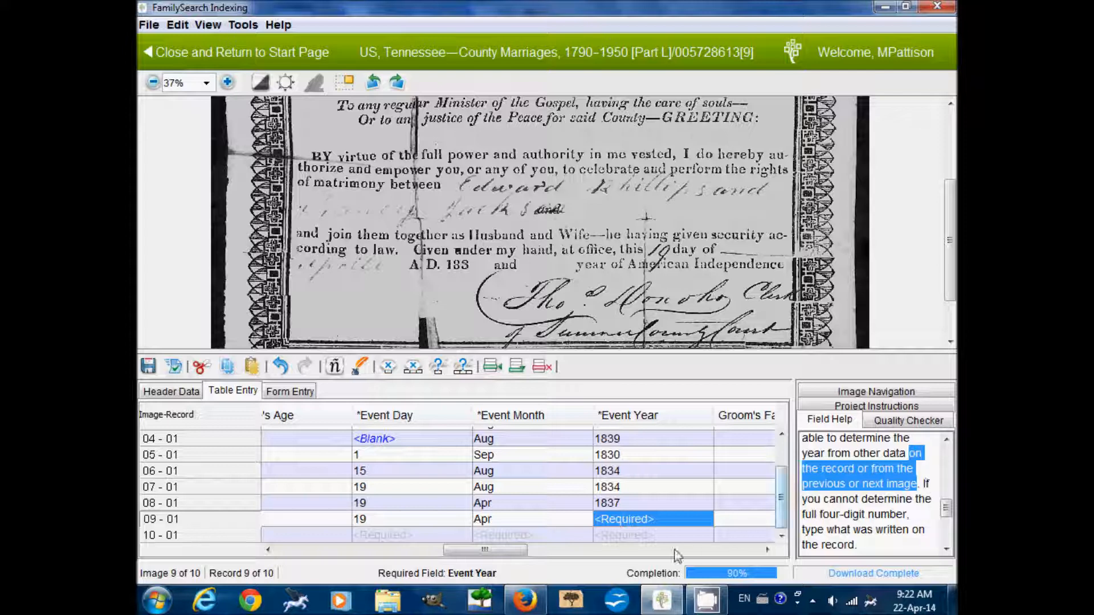
pyautogui.click(658, 519)
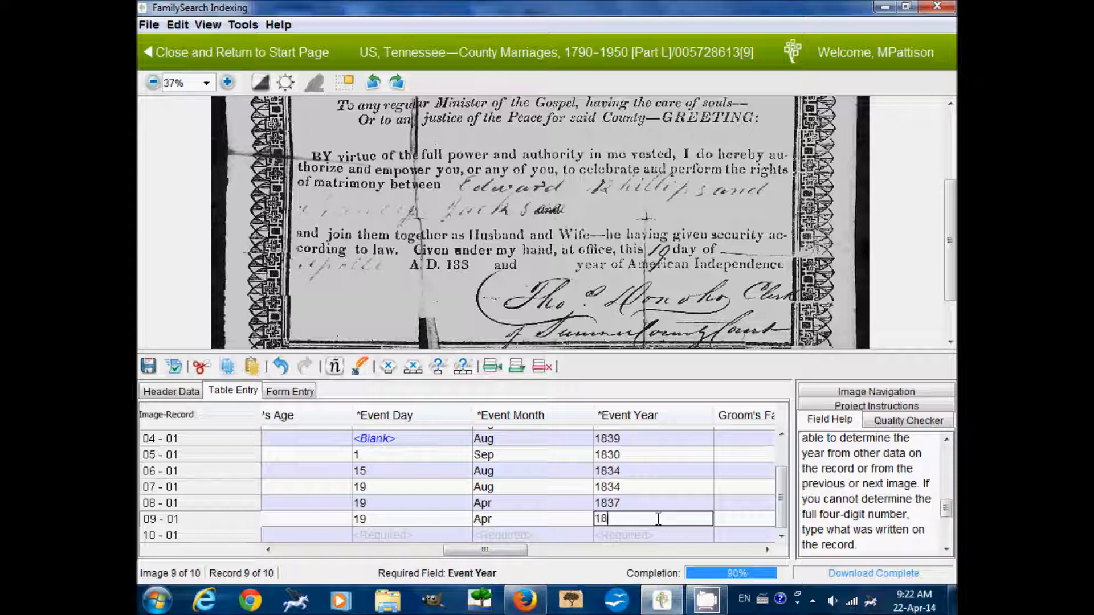
pyautogui.scroll(-3, 947, 516)
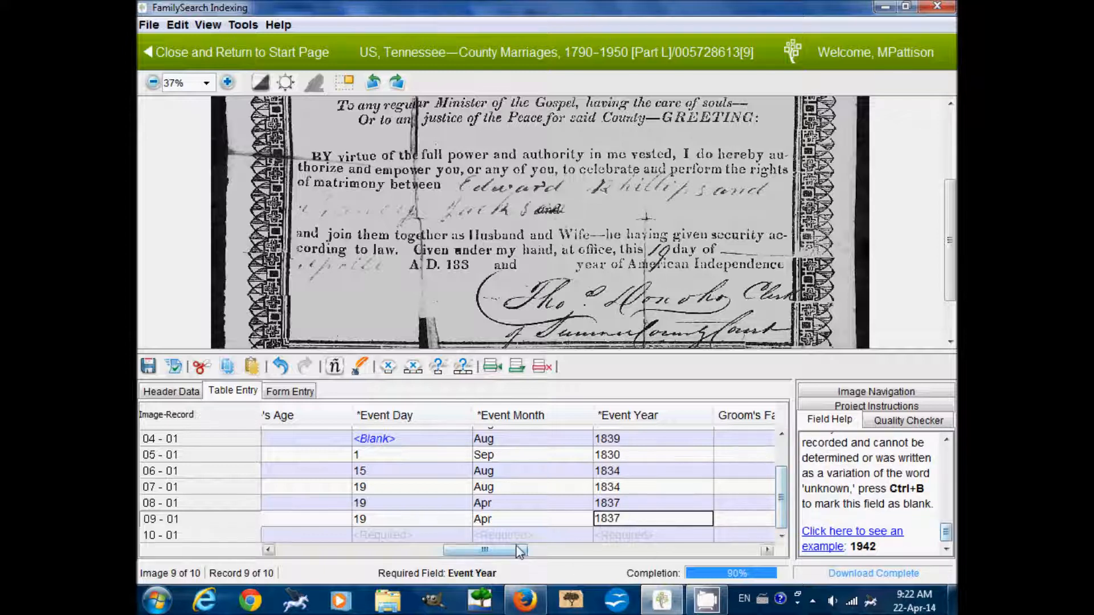
# - Leave record 09's parents' fields blank and enter the groom's given name and surname from the bond in record 10, without a page number
pyautogui.press('Tab')
pyautogui.moveTo(518, 551); pyautogui.dragTo(331, 551)
pyautogui.click(338, 533)
pyautogui.scroll(3, 655, 202)
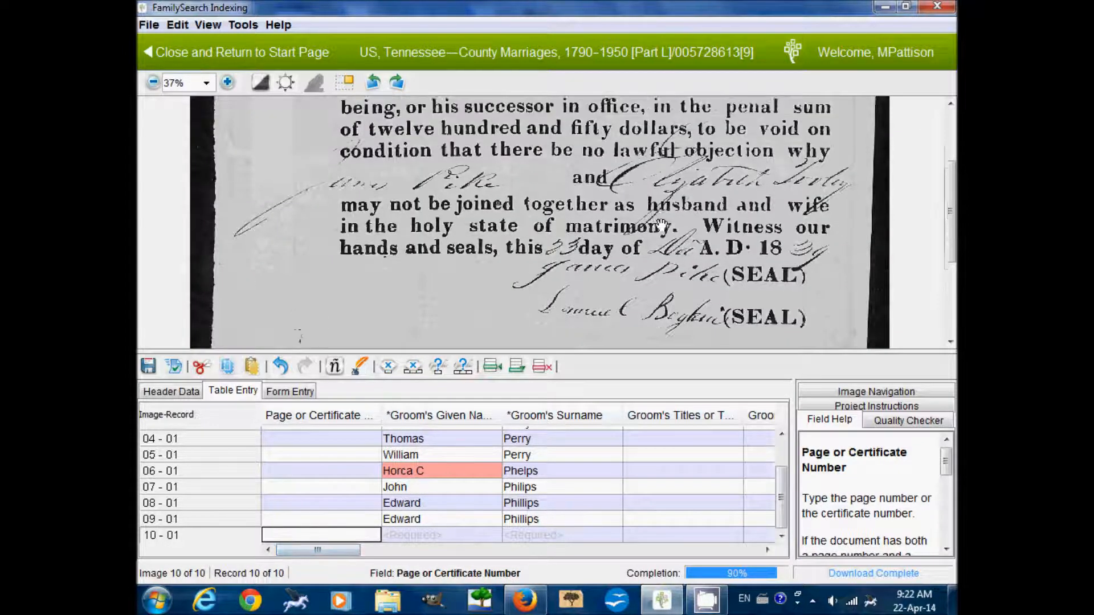
pyautogui.press('Tab')
pyautogui.scroll(3, 706, 228)
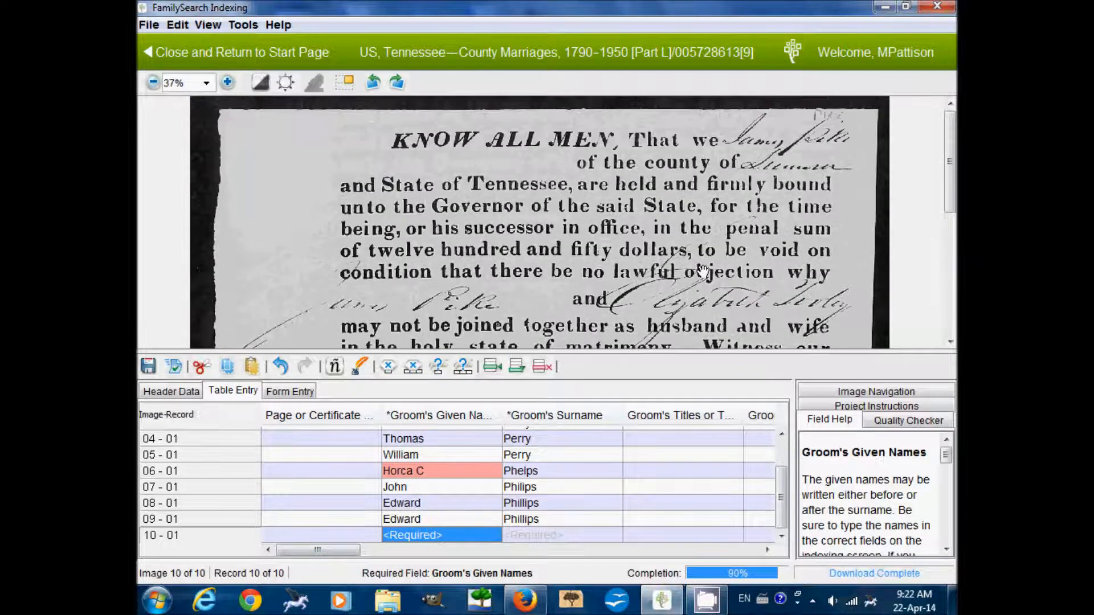
pyautogui.scroll(-3, 700, 287)
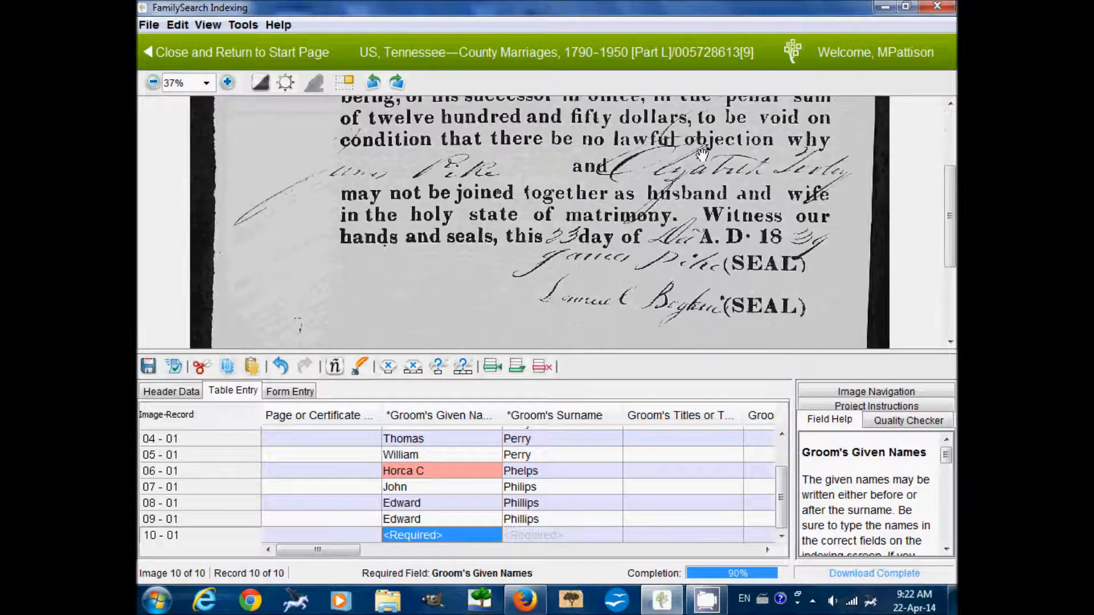
pyautogui.scroll(1, 605, 154)
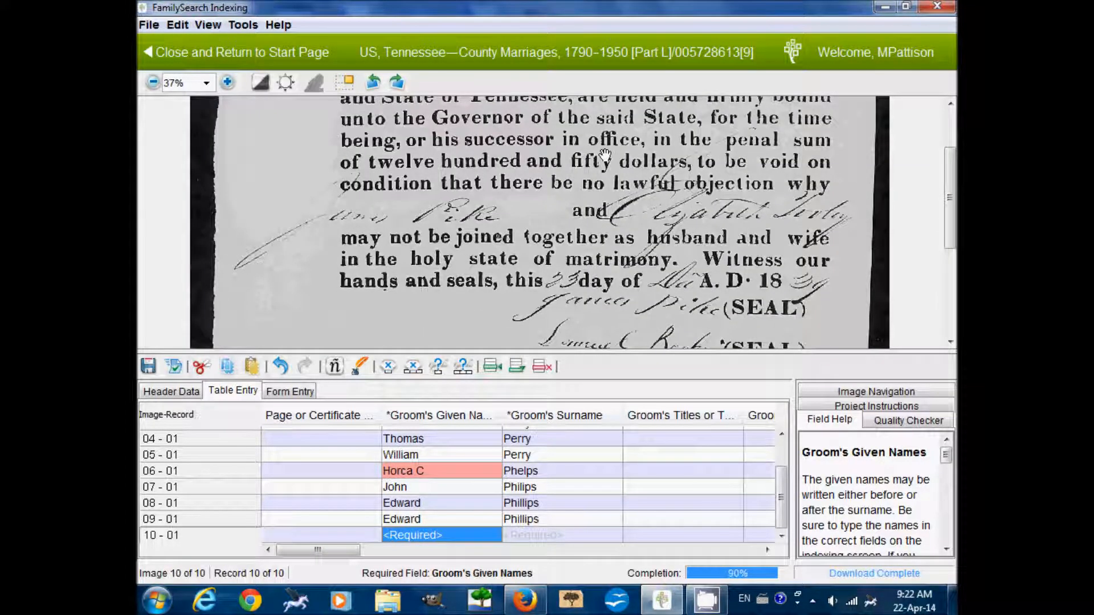
pyautogui.write('James')
pyautogui.press('Tab')
pyautogui.write('Pike')
# - Enter the bride's given name and maiden name in record 10, leaving the groom's titles and age blank
pyautogui.press('Tab')
pyautogui.press('Tab')
pyautogui.press('Tab')
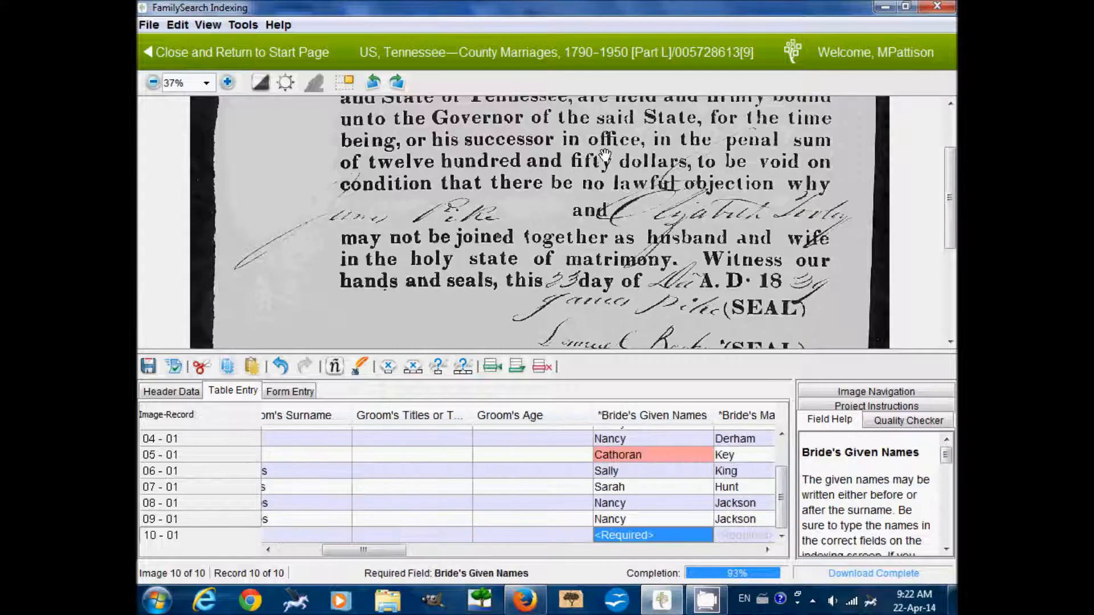
pyautogui.write('Elizabeth')
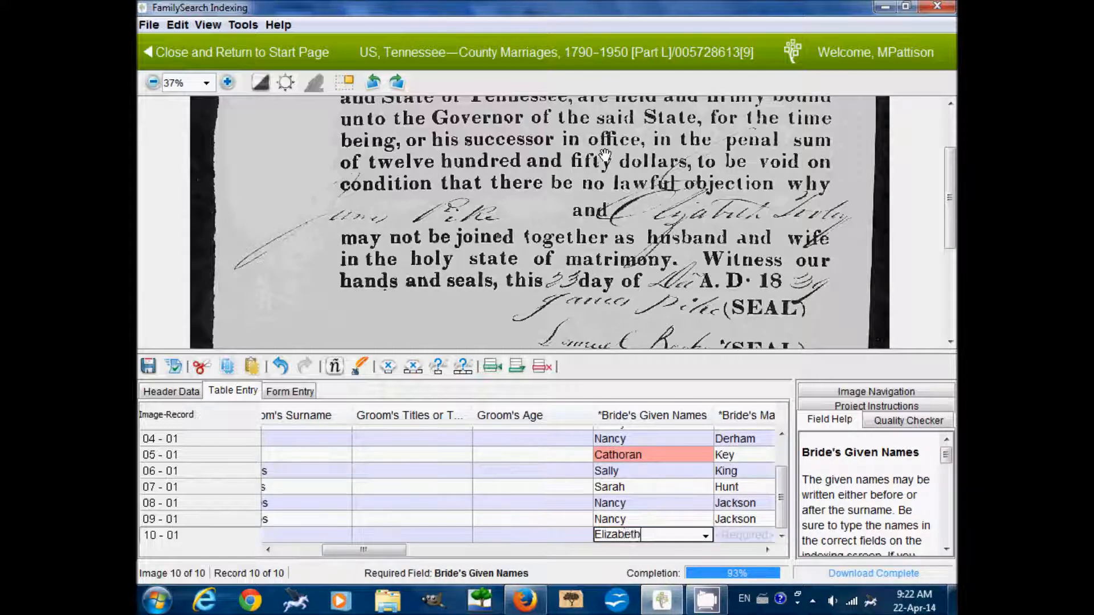
pyautogui.press('Tab')
pyautogui.write('Tooley')
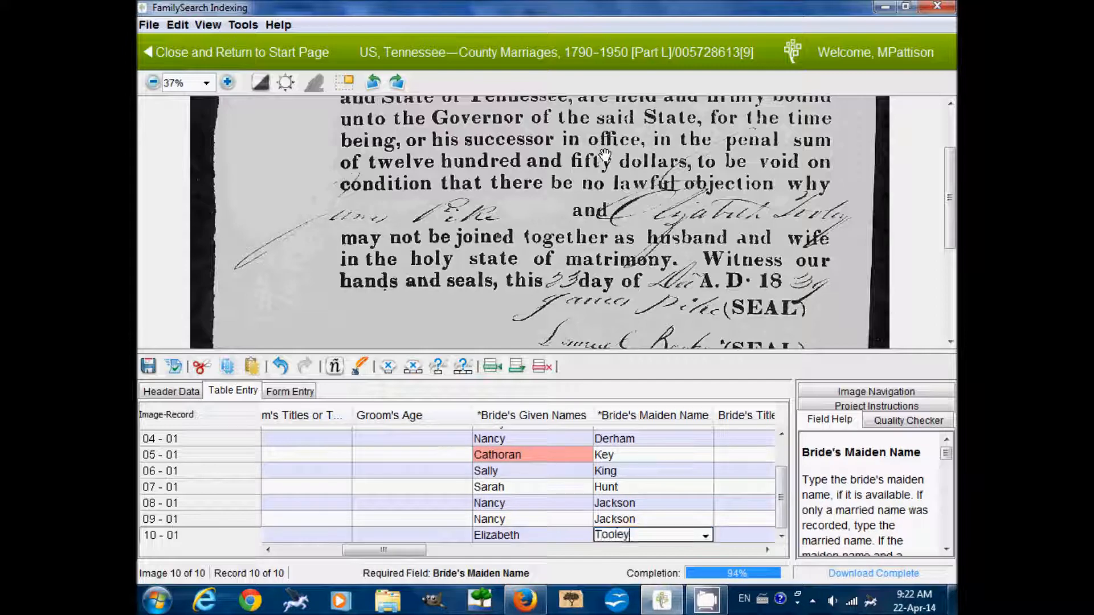
# - Enter event day 23, month Dec and year 1839 in record 10, leaving the bride's titles and age blank
pyautogui.press('Tab')
pyautogui.press('Tab')
pyautogui.press('Tab')
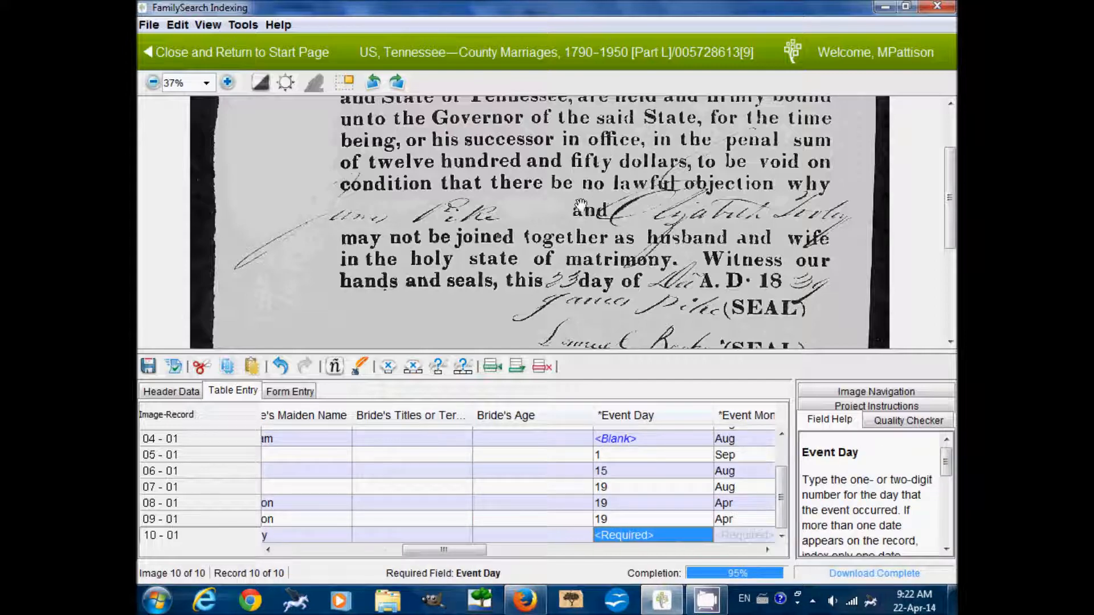
pyautogui.write('23')
pyautogui.press('Tab')
pyautogui.write('Dec')
pyautogui.press('Tab')
pyautogui.write('18371839')
# - Leave the parents' fields of record 10 blank and return to the first record and first column of the table
pyautogui.press('Tab')
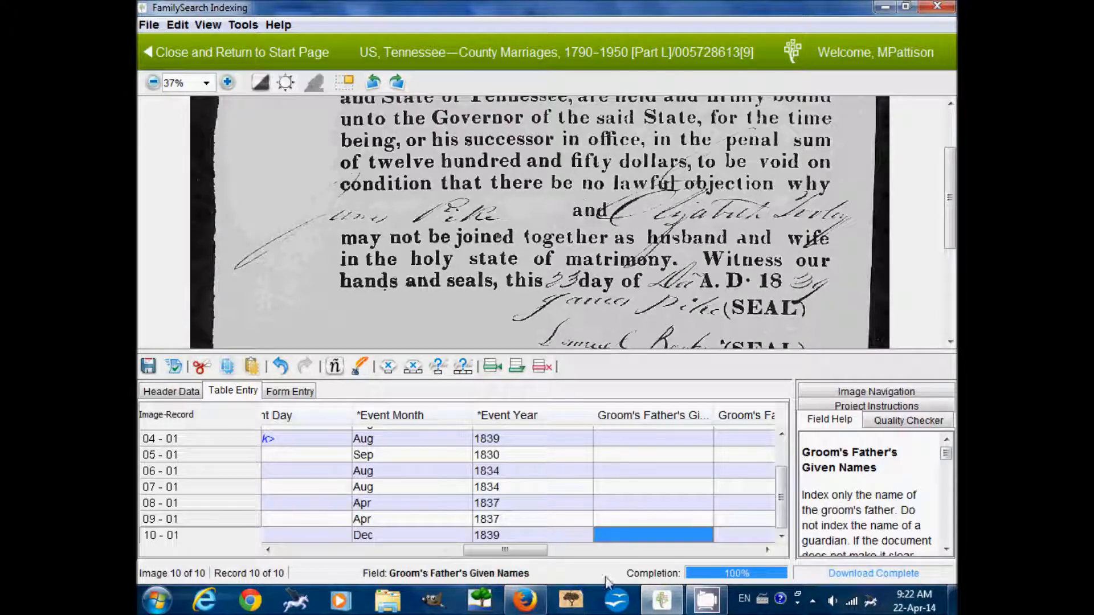
pyautogui.moveTo(521, 551); pyautogui.dragTo(735, 549)
pyautogui.click(726, 536)
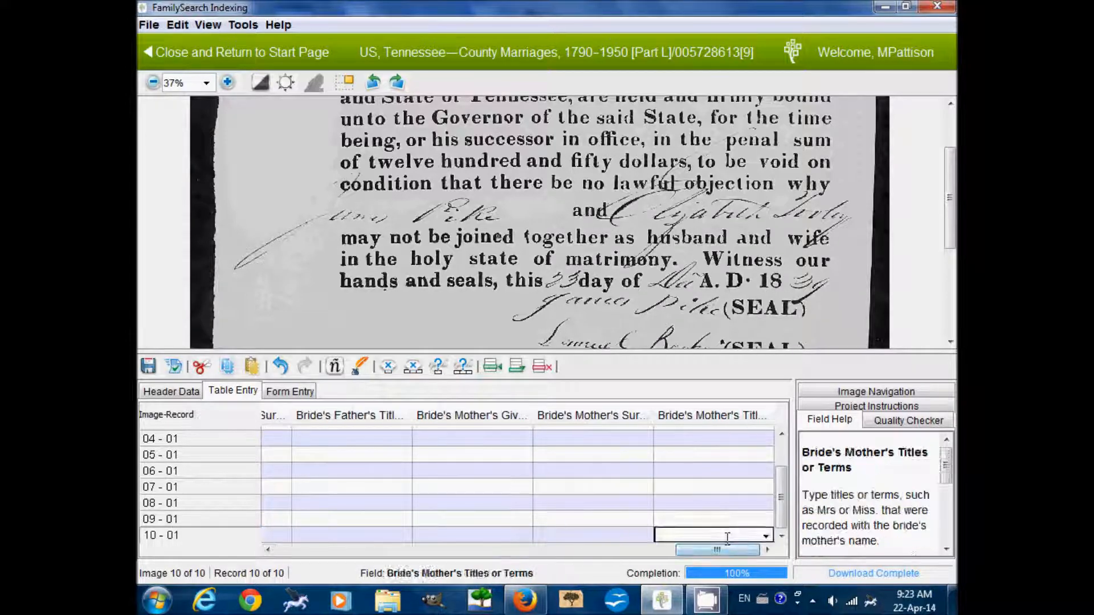
pyautogui.click(152, 82)
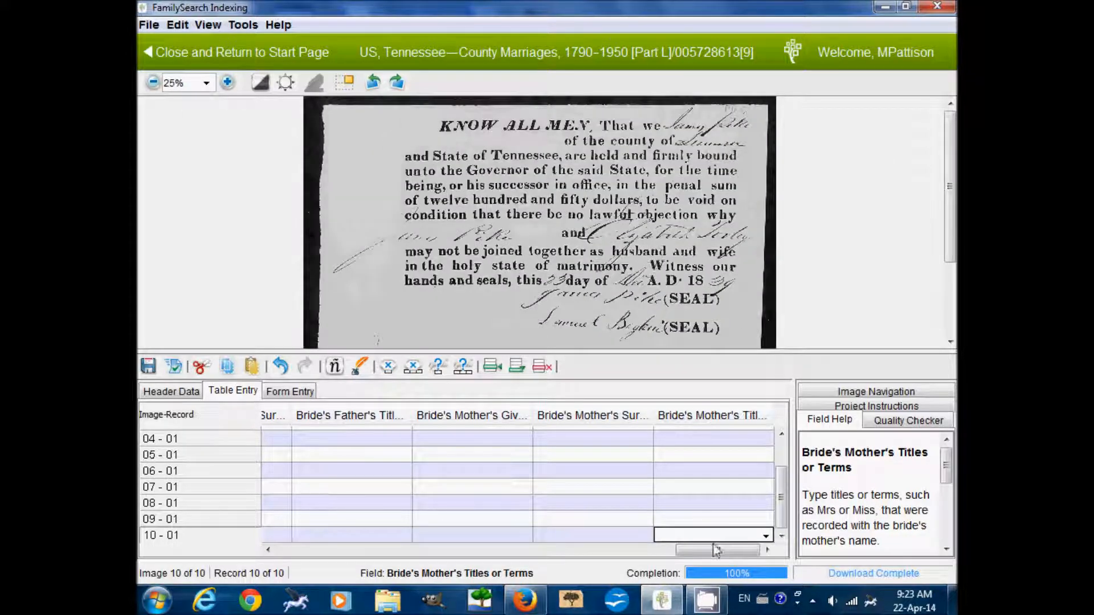
pyautogui.moveTo(716, 554); pyautogui.dragTo(317, 610)
pyautogui.scroll(1, 784, 512)
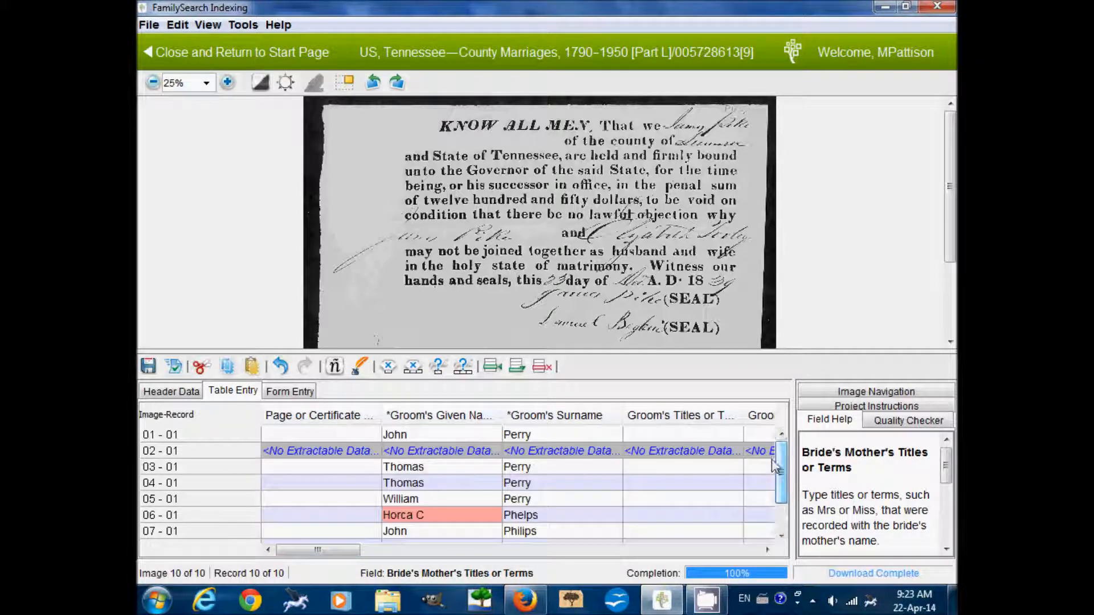